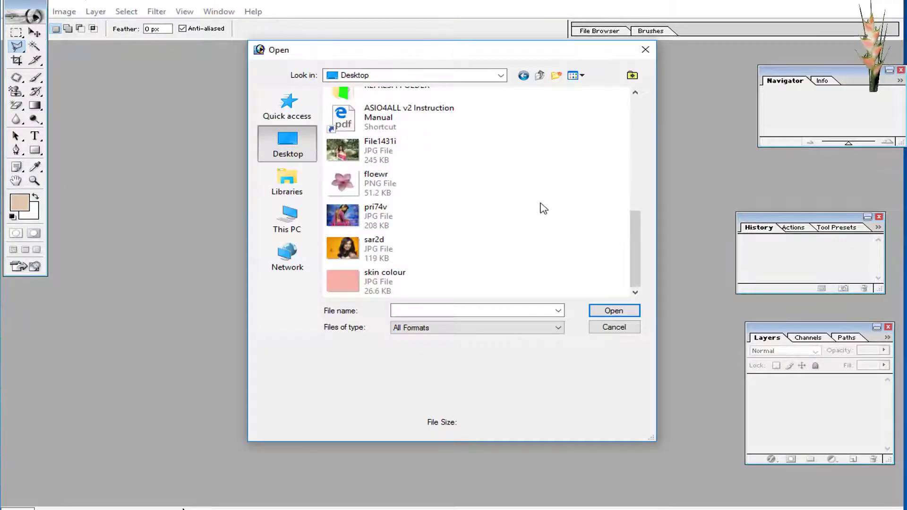
# Open pri74v.jpg and sar2d.jpg from the Desktop and maximize the pri74v.jpg image window.
pyautogui.moveTo(539, 203); pyautogui.dragTo(383, 273)
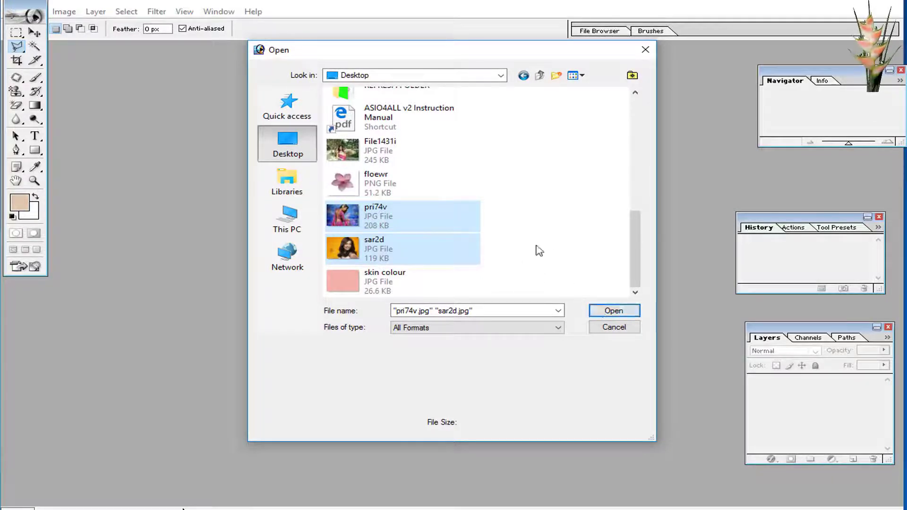
pyautogui.click(613, 312)
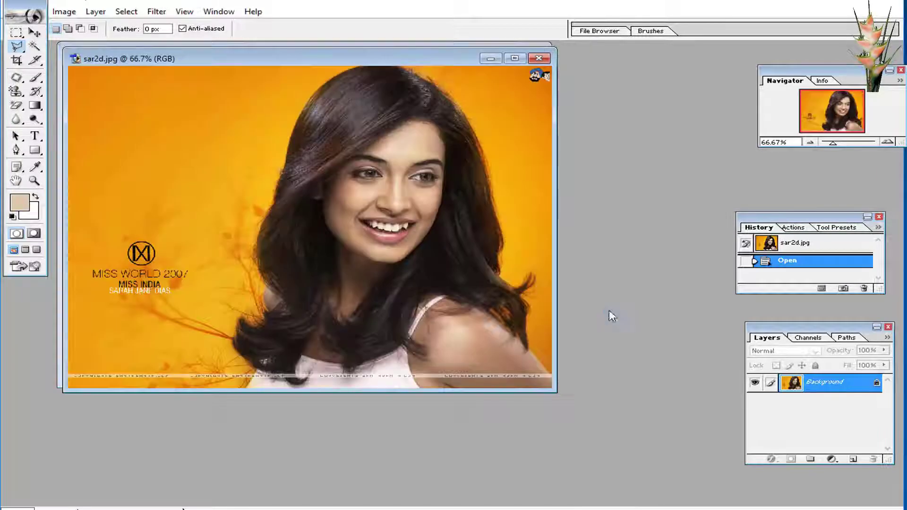
pyautogui.moveTo(293, 61); pyautogui.dragTo(358, 269)
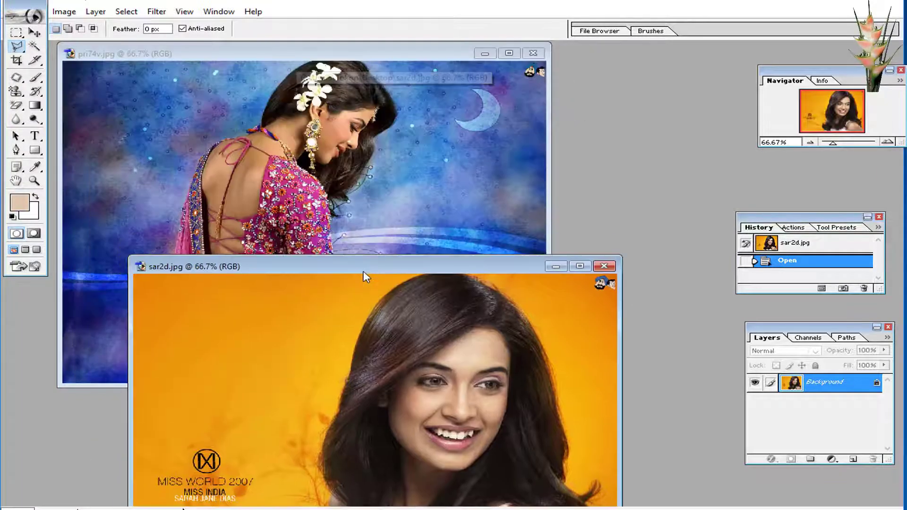
pyautogui.click(444, 53)
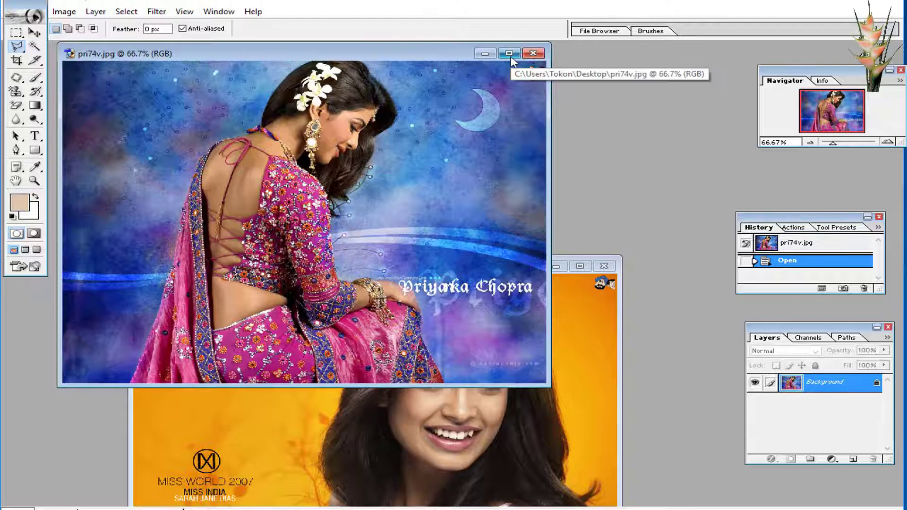
pyautogui.doubleClick(472, 54)
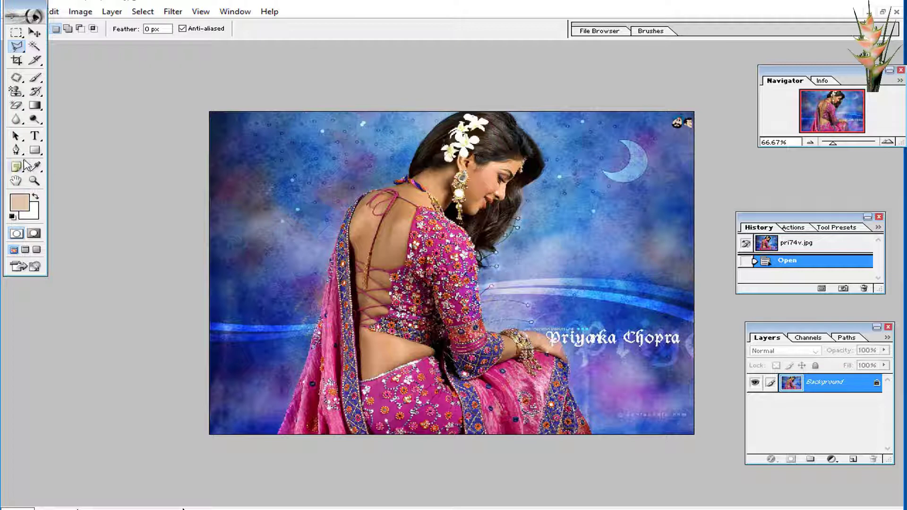
# Choose the Pen tool and set it to draw paths instead of shape layers, undoing any stray points.
pyautogui.click(17, 149)
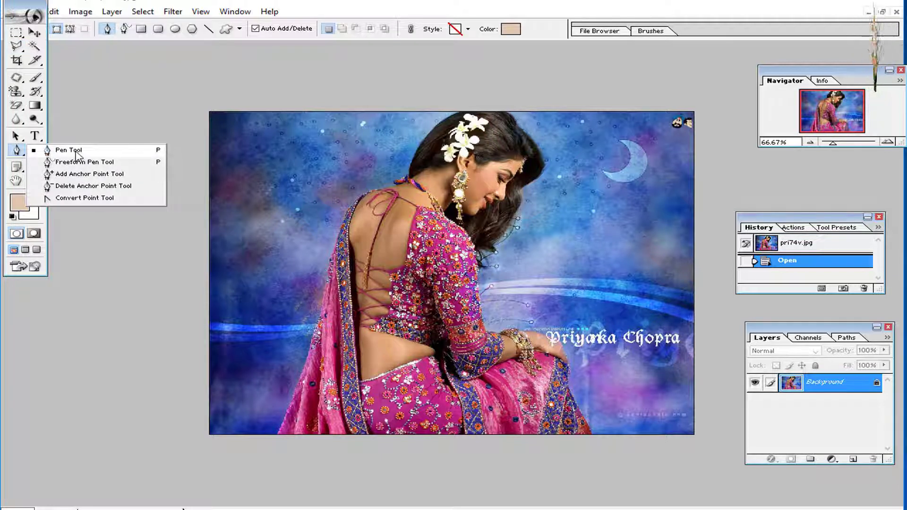
pyautogui.click(75, 151)
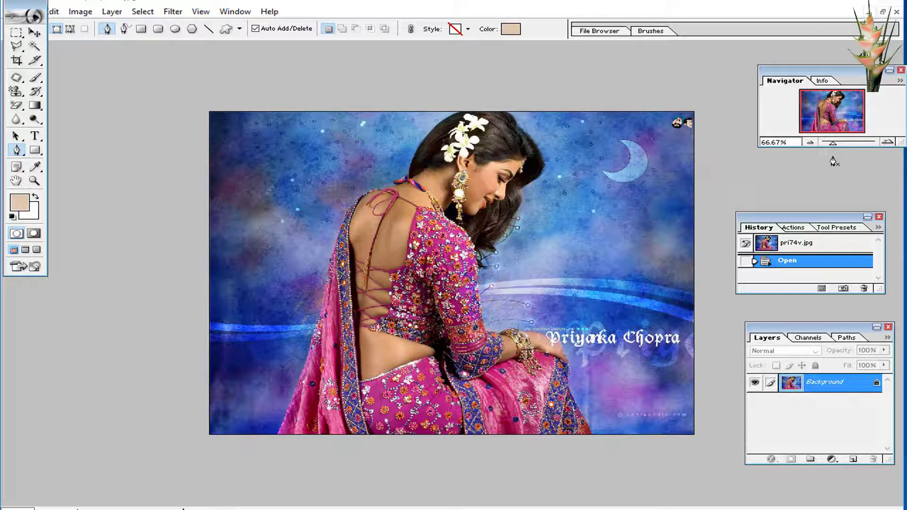
pyautogui.moveTo(833, 142); pyautogui.dragTo(861, 144)
pyautogui.moveTo(834, 116); pyautogui.dragTo(814, 133)
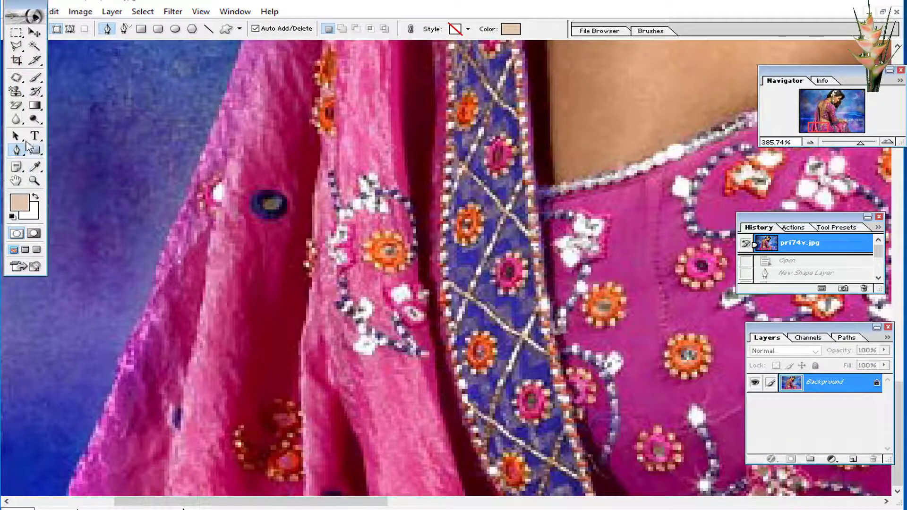
pyautogui.click(70, 28)
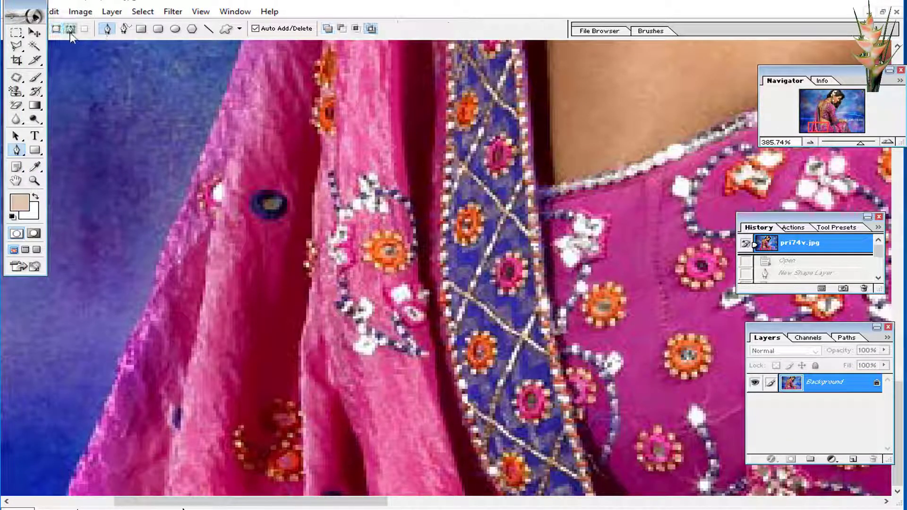
pyautogui.click(120, 337)
pyautogui.hotkey('ctrl', 'alt', 'z')
pyautogui.hotkey('ctrl', 'alt', 'z')
# Start a work path at the image's lower edge and trace upward along the outer edge of the pink drape.
pyautogui.click(66, 490)
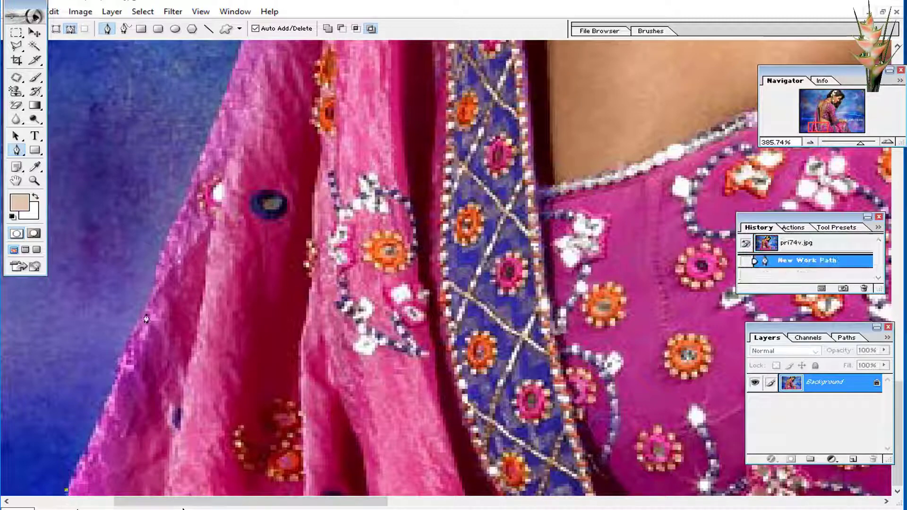
pyautogui.click(138, 323)
pyautogui.moveTo(157, 259); pyautogui.dragTo(175, 210)
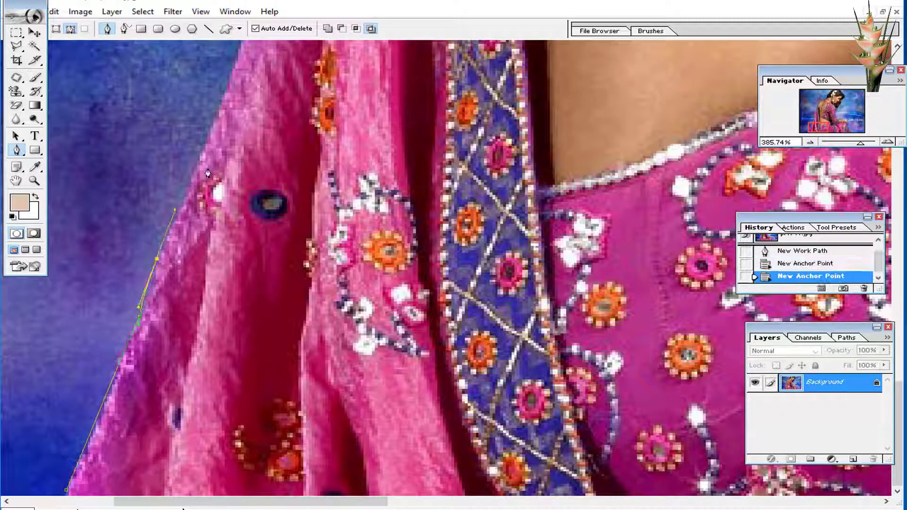
pyautogui.click(234, 63)
pyautogui.scroll(5, 234, 62)
pyautogui.click(262, 189)
pyautogui.click(279, 171)
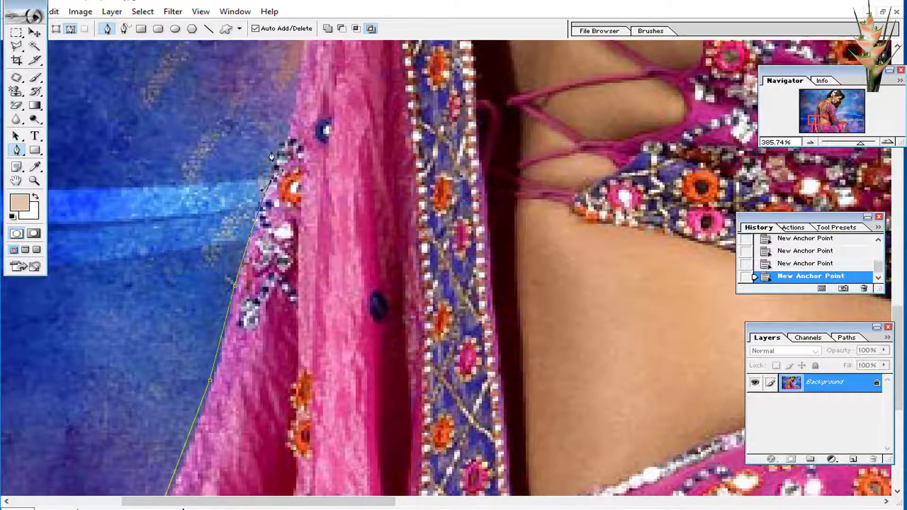
# Continue the path up the drape's embroidered border and over the woman's shoulder.
pyautogui.moveTo(272, 156); pyautogui.dragTo(248, 288)
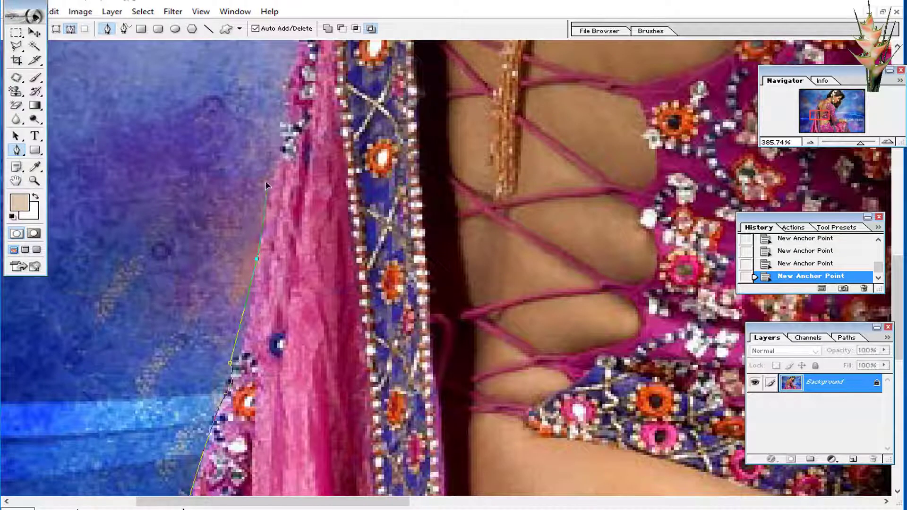
pyautogui.moveTo(266, 186); pyautogui.dragTo(226, 377)
pyautogui.click(231, 365)
pyautogui.click(238, 279)
pyautogui.moveTo(276, 154); pyautogui.dragTo(232, 367)
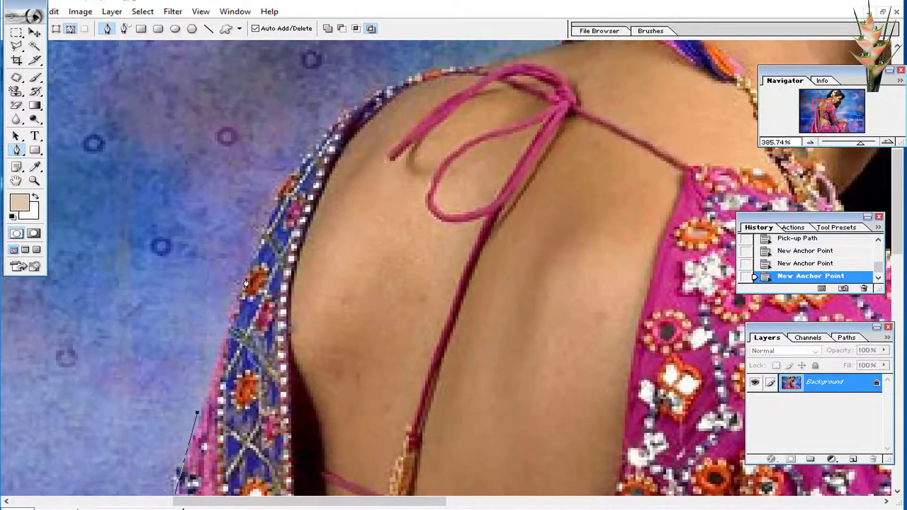
pyautogui.click(233, 395)
pyautogui.click(460, 261)
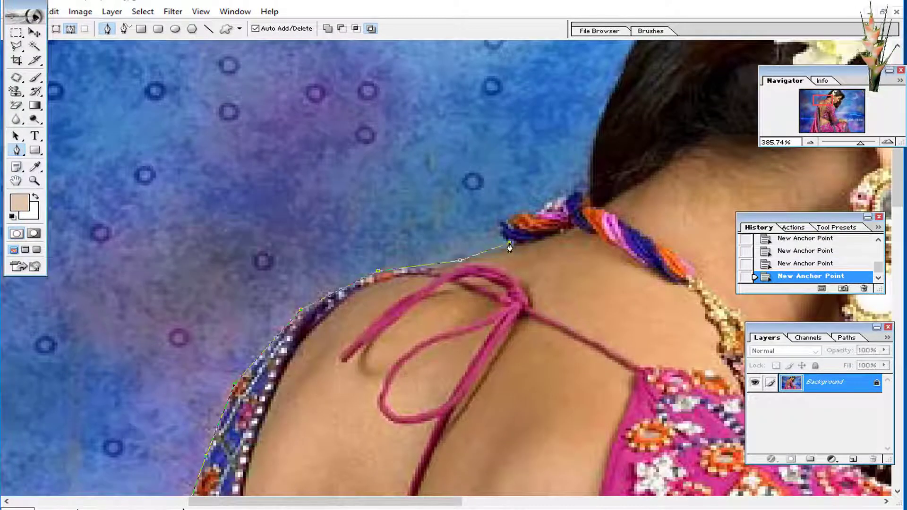
# Trace the path around the coloured neck cord to the base of the hair.
pyautogui.click(509, 242)
pyautogui.click(499, 224)
pyautogui.click(539, 208)
pyautogui.click(581, 191)
pyautogui.click(588, 182)
pyautogui.moveTo(597, 152); pyautogui.dragTo(235, 312)
# Extend the path up the back of the hair towards the top of the head.
pyautogui.click(242, 270)
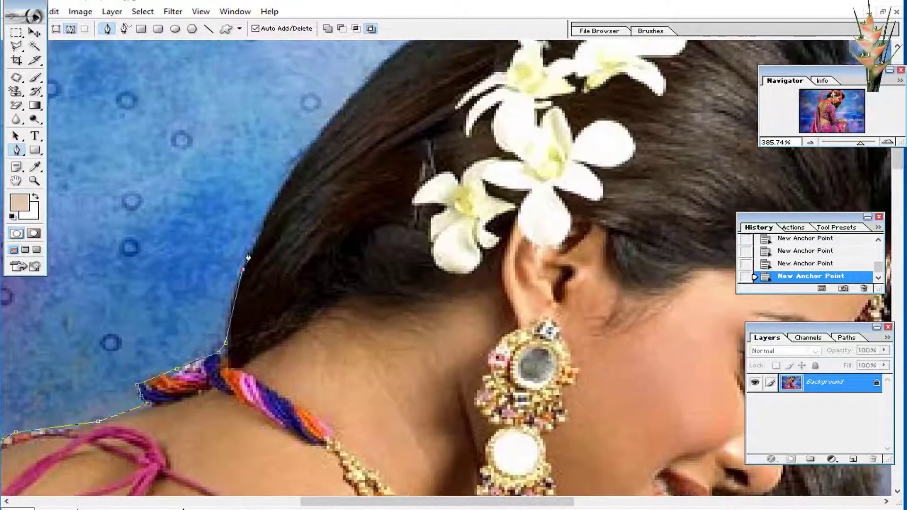
pyautogui.click(319, 127)
pyautogui.moveTo(373, 115); pyautogui.dragTo(225, 174)
pyautogui.click(343, 46)
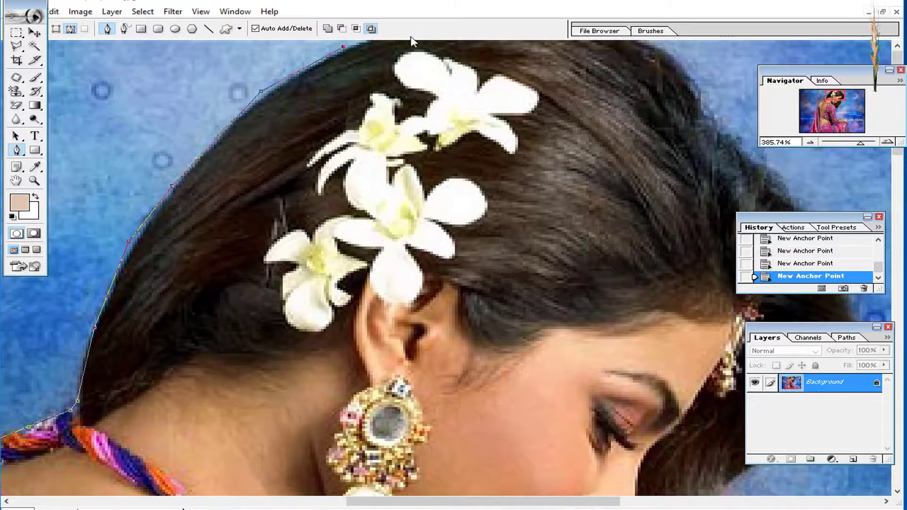
# Add closely spaced anchor points along the crown of the hair, down towards the forehead side.
pyautogui.moveTo(661, 59); pyautogui.dragTo(375, 79)
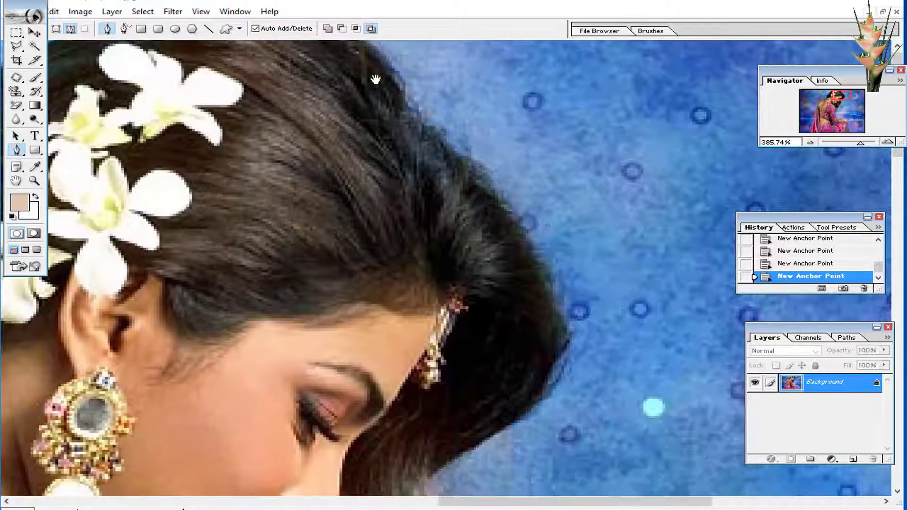
pyautogui.click(419, 109)
pyautogui.click(426, 119)
pyautogui.click(433, 123)
pyautogui.click(445, 133)
pyautogui.click(456, 150)
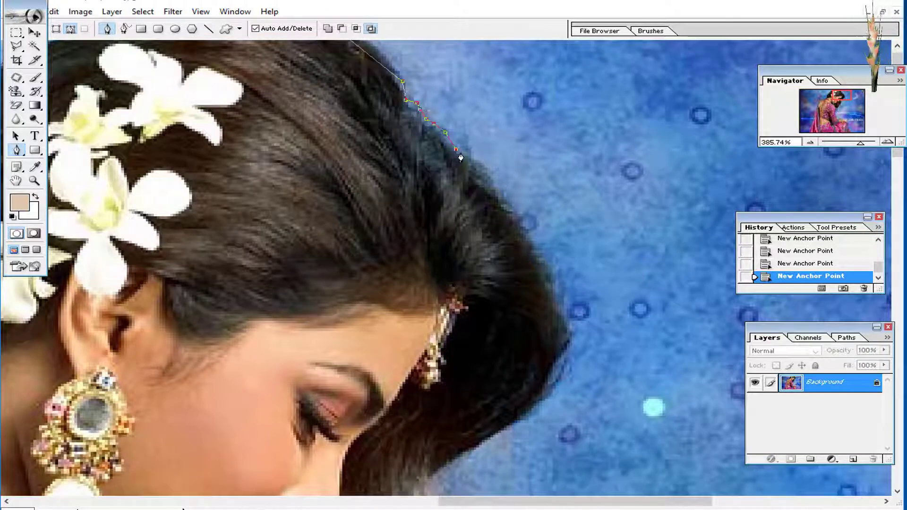
pyautogui.click(469, 153)
# Clear the misplaced curve segment and rejoin the path around the front bulge of the hair.
pyautogui.moveTo(557, 312); pyautogui.dragTo(555, 372)
pyautogui.scroll(-3, 559, 283)
pyautogui.press('Delete')
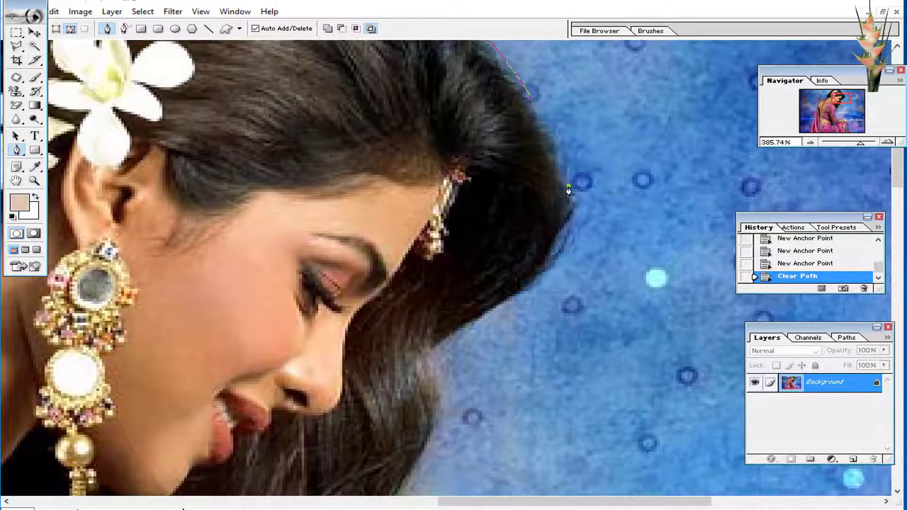
pyautogui.click(569, 188)
pyautogui.click(531, 98)
pyautogui.click(565, 228)
pyautogui.click(568, 193)
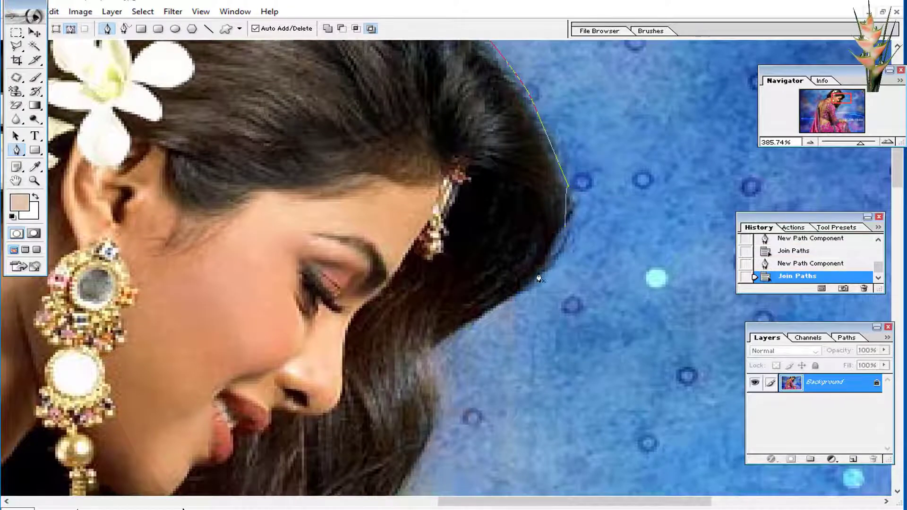
# Delete the stray segment, pick the path up again and trace the underside of the front hair.
pyautogui.moveTo(473, 335); pyautogui.dragTo(473, 336)
pyautogui.press('Delete')
pyautogui.click(565, 228)
pyautogui.moveTo(533, 276); pyautogui.dragTo(529, 279)
pyautogui.moveTo(461, 331); pyautogui.dragTo(457, 333)
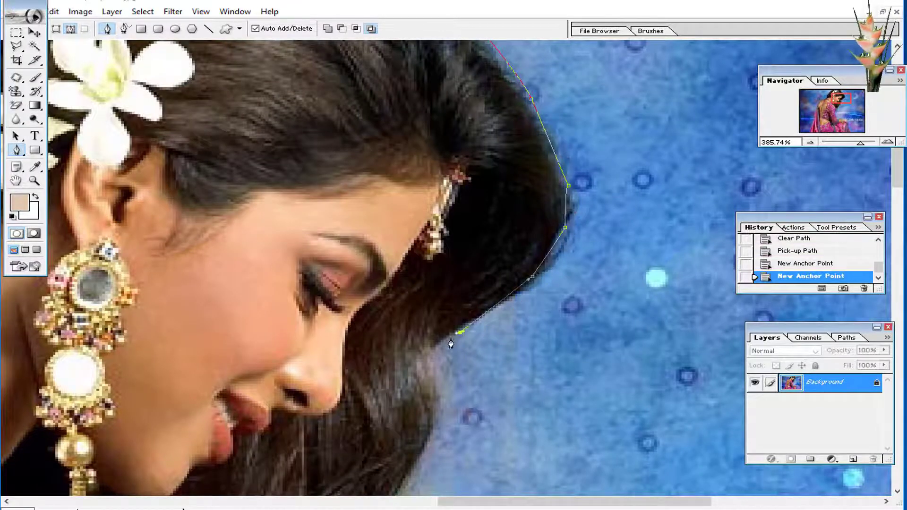
# Trace the path down the outer edge of the hanging hair to its lower tip.
pyautogui.moveTo(437, 396); pyautogui.dragTo(502, 226)
pyautogui.moveTo(502, 183); pyautogui.dragTo(501, 209)
pyautogui.moveTo(497, 280); pyautogui.dragTo(497, 285)
pyautogui.moveTo(440, 391); pyautogui.dragTo(488, 239)
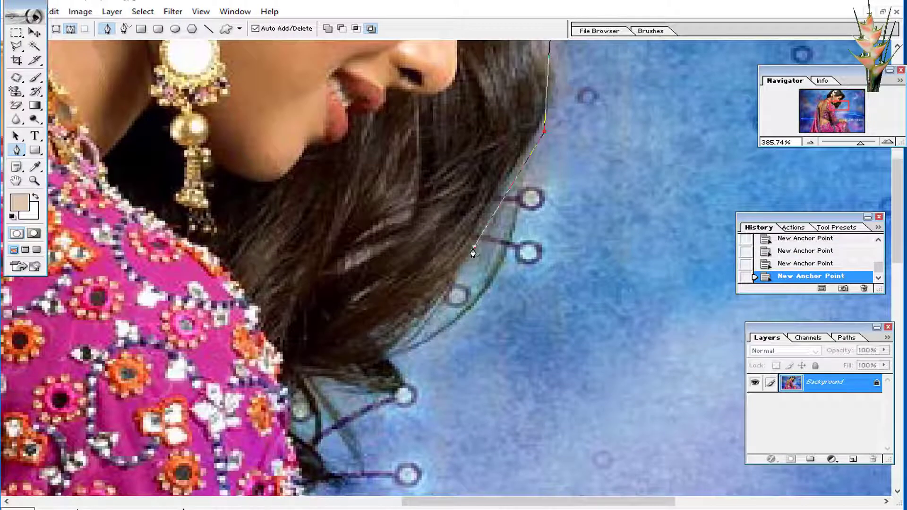
pyautogui.click(385, 348)
# Outline the pointed hair ends back towards the embroidered sleeve with anchor points.
pyautogui.moveTo(392, 368); pyautogui.dragTo(492, 161)
pyautogui.click(508, 176)
pyautogui.click(451, 176)
pyautogui.click(423, 171)
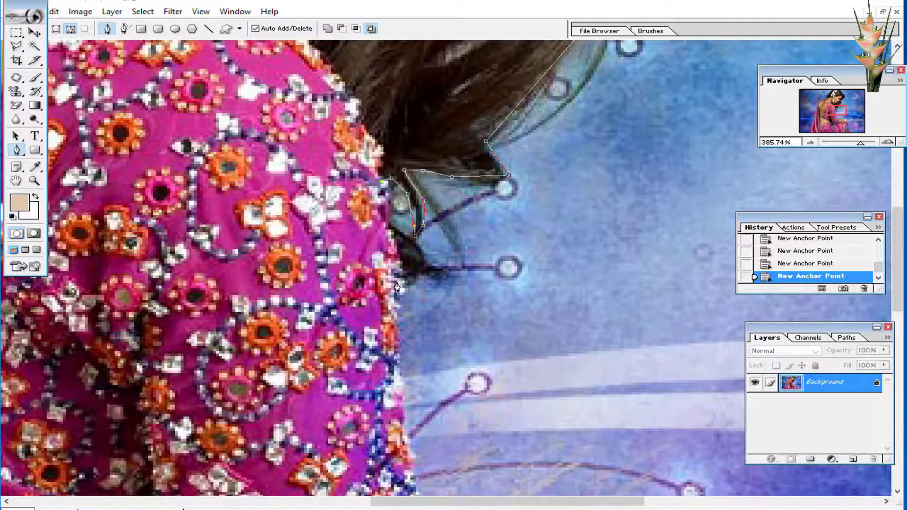
# Continue the path down the outer edge of the sleeve to the blue patterned cuff.
pyautogui.click(398, 341)
pyautogui.moveTo(411, 454); pyautogui.dragTo(367, 124)
pyautogui.click(367, 102)
pyautogui.click(381, 189)
pyautogui.moveTo(385, 215); pyautogui.dragTo(371, 62)
pyautogui.click(392, 154)
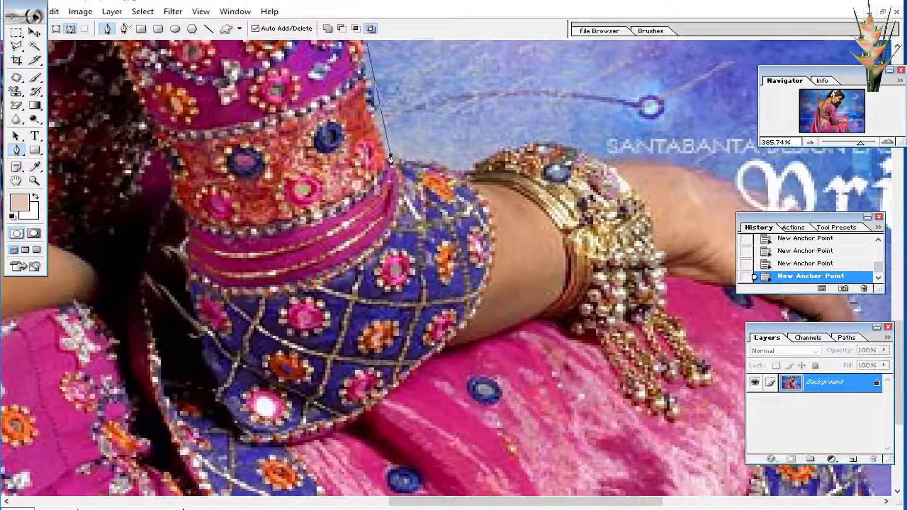
# Trace the path along the cuff, over the bangles and across the back of the hand.
pyautogui.moveTo(425, 154); pyautogui.dragTo(270, 178)
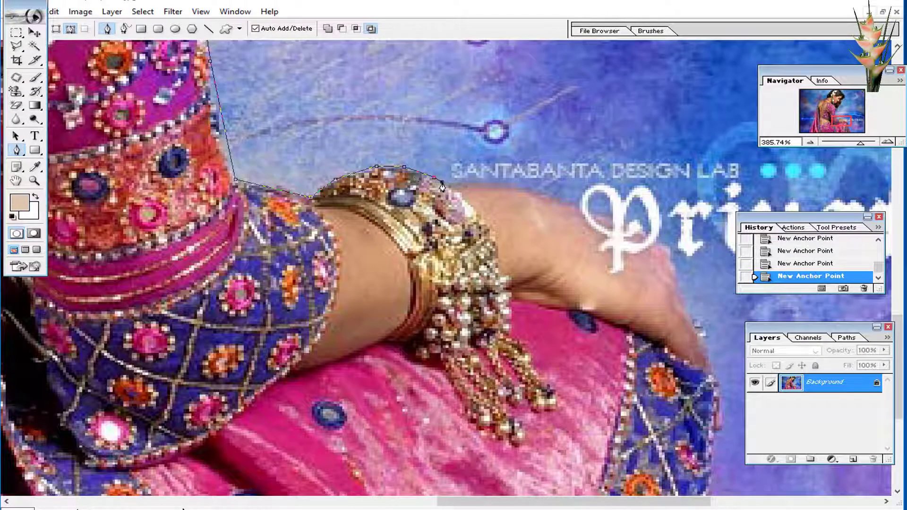
pyautogui.click(505, 181)
pyautogui.click(544, 192)
pyautogui.click(566, 197)
pyautogui.moveTo(580, 204); pyautogui.dragTo(354, 173)
pyautogui.click(404, 189)
pyautogui.click(443, 213)
pyautogui.click(447, 226)
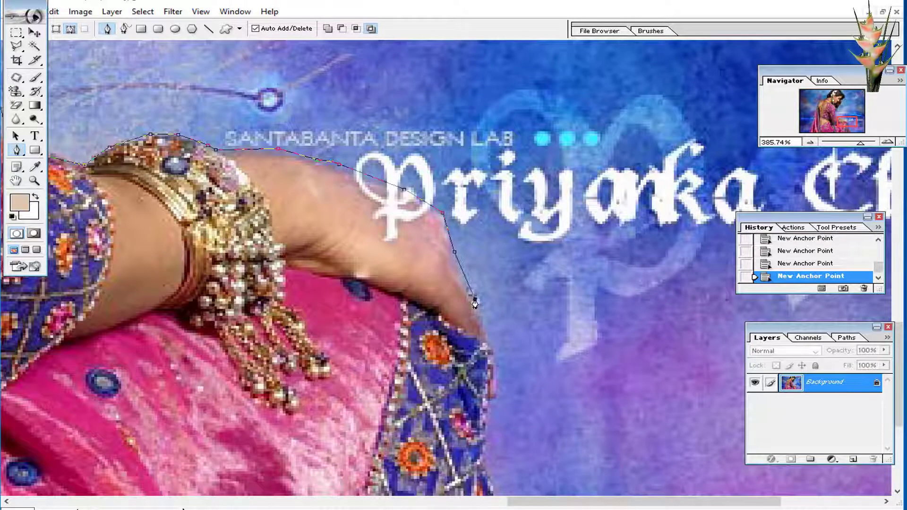
# Extend the path past the fingers and down the sari's outer edge to the image's lower border.
pyautogui.moveTo(487, 365); pyautogui.dragTo(497, 165)
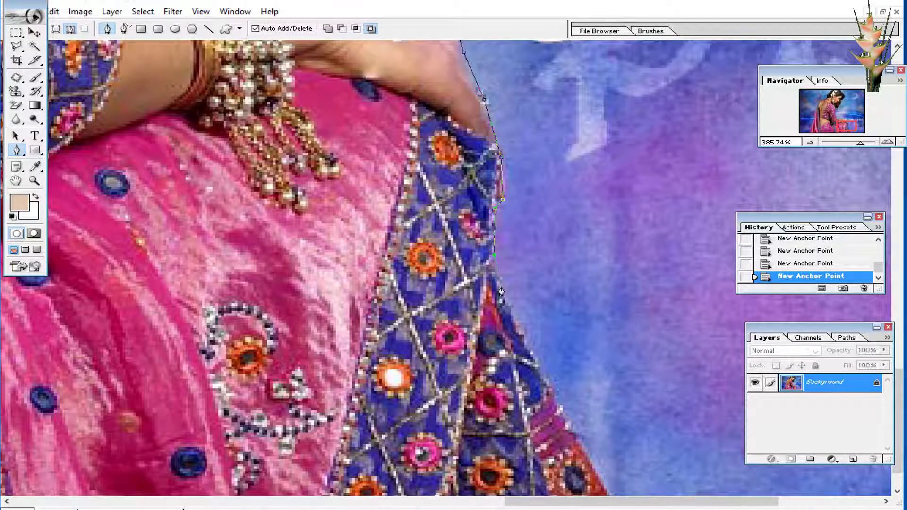
pyautogui.click(506, 294)
pyautogui.moveTo(578, 325); pyautogui.dragTo(470, 267)
pyautogui.click(478, 400)
pyautogui.click(523, 493)
# Run the path back along the image's lower border and close it at the starting anchor point.
pyautogui.moveTo(487, 330); pyautogui.dragTo(699, 156)
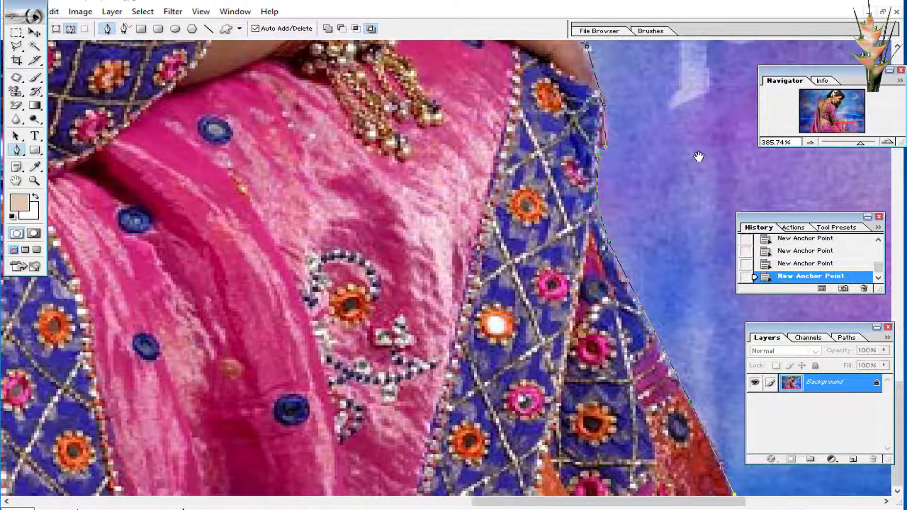
pyautogui.moveTo(80, 179); pyautogui.dragTo(822, 175)
pyautogui.moveTo(151, 227); pyautogui.dragTo(747, 222)
pyautogui.click(252, 492)
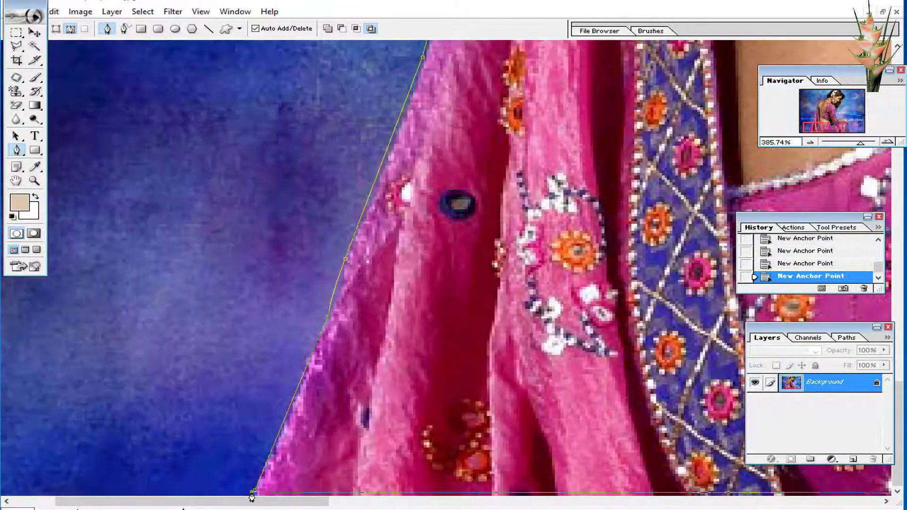
# Convert the closed path around the woman into a new anti-aliased selection.
pyautogui.rightClick(274, 473)
pyautogui.click(331, 394)
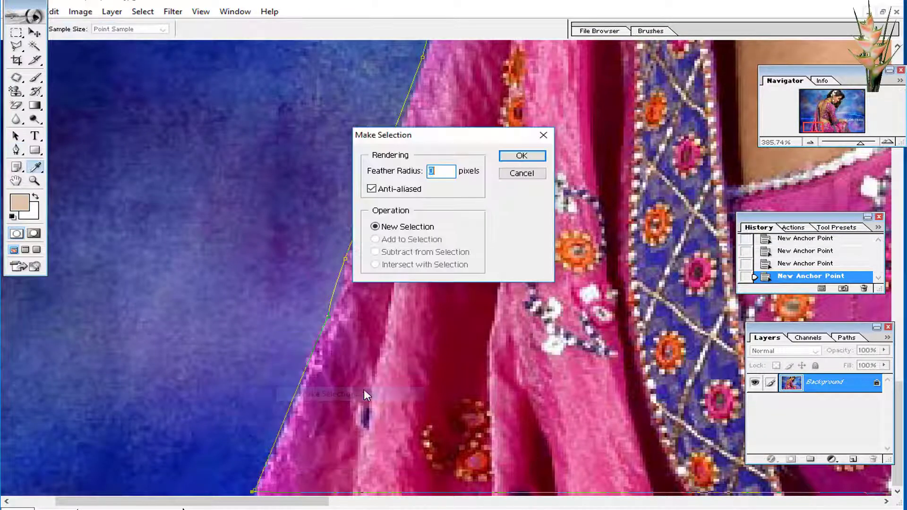
pyautogui.click(522, 156)
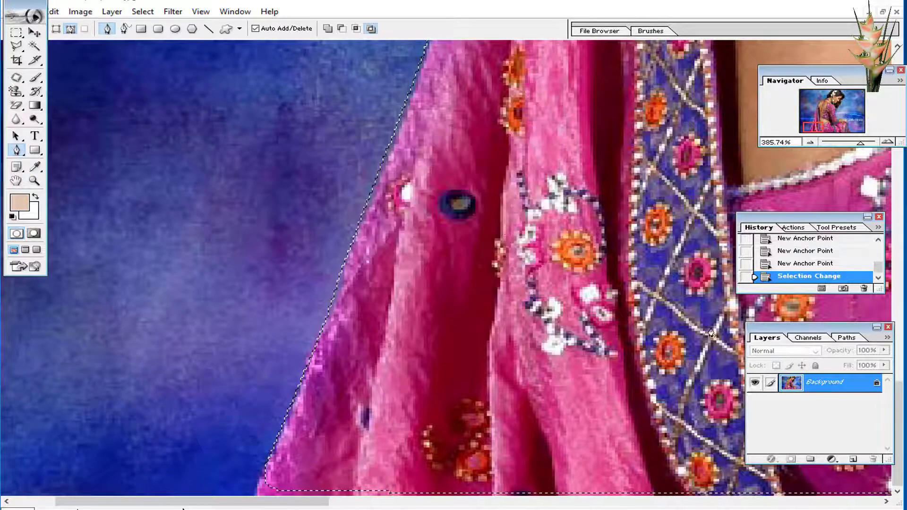
# Create a new 7 × 5 inch document at 72 pixels/inch in RGB Color mode with white contents.
pyautogui.moveTo(813, 127); pyautogui.dragTo(841, 110)
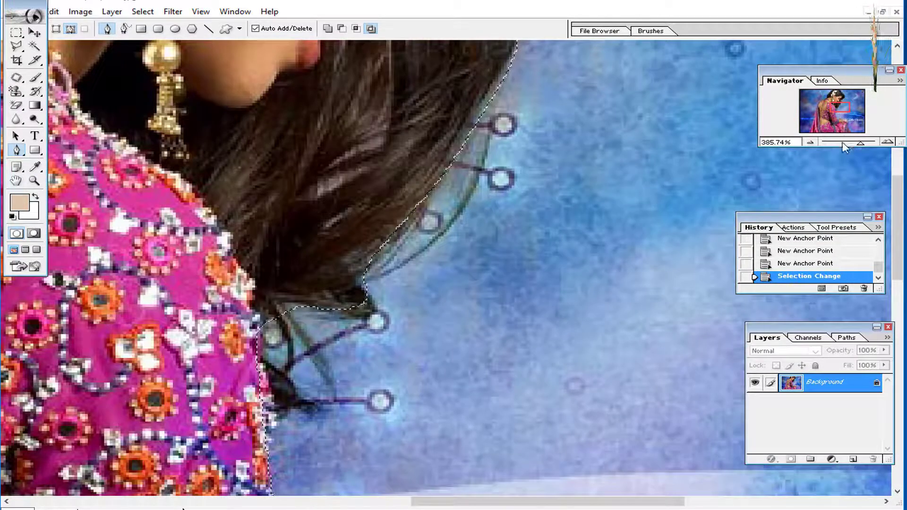
pyautogui.click(842, 142)
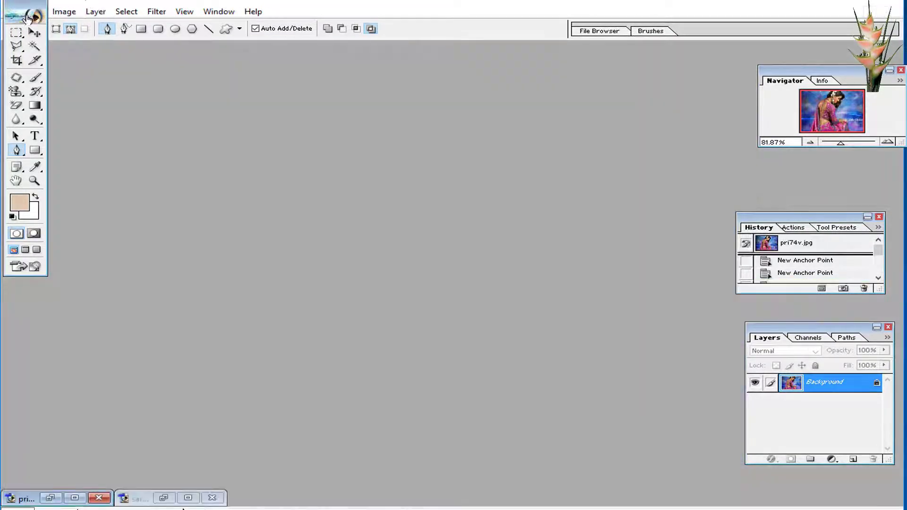
pyautogui.moveTo(27, 18); pyautogui.dragTo(84, 55)
pyautogui.click(12, 11)
pyautogui.click(22, 24)
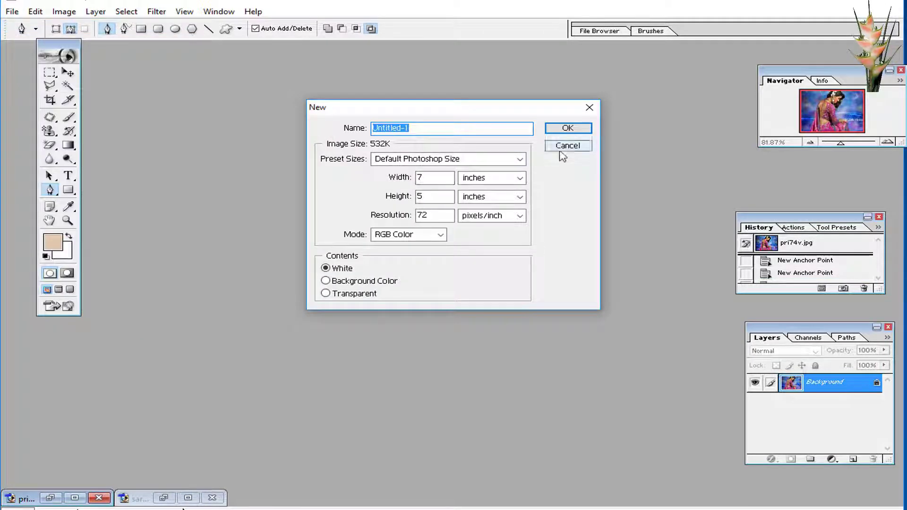
pyautogui.click(431, 178)
pyautogui.click(570, 129)
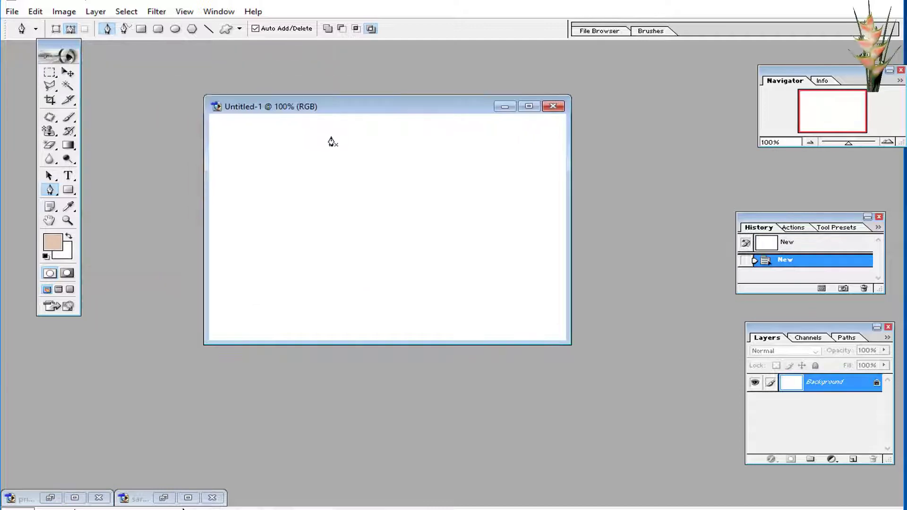
# Set the foreground color to teal and the background color to bright green.
pyautogui.rightClick(71, 147)
pyautogui.rightClick(70, 132)
pyautogui.click(137, 143)
pyautogui.click(67, 253)
pyautogui.click(683, 363)
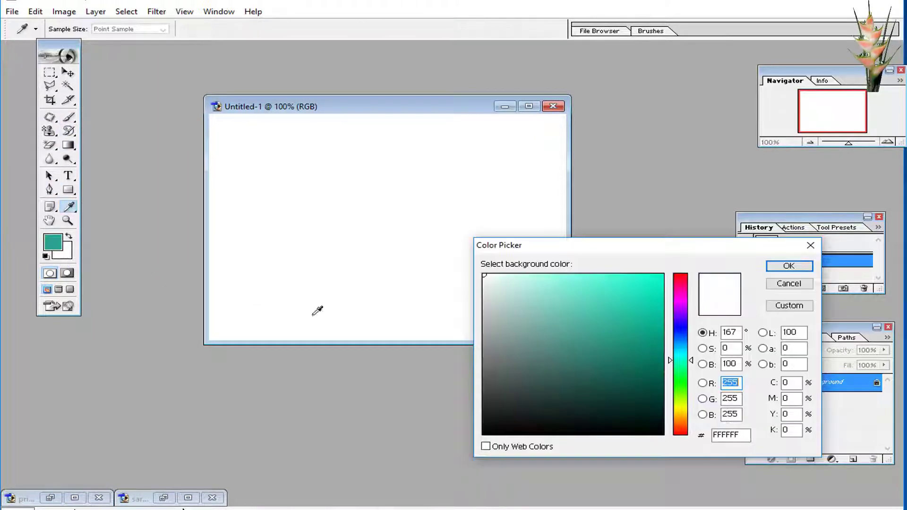
pyautogui.click(559, 279)
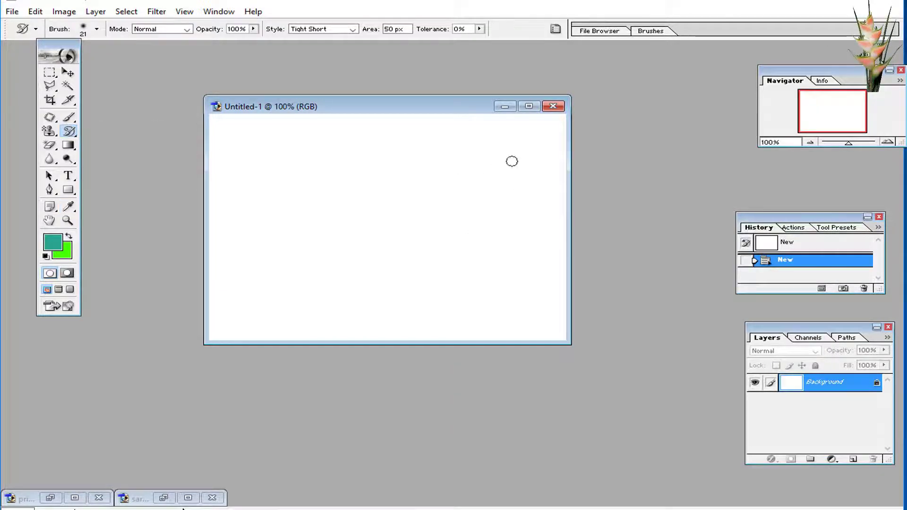
# Fill the new canvas with a diagonal linear teal-to-green gradient from upper right to lower left and enable full-screen display.
pyautogui.click(66, 147)
pyautogui.moveTo(520, 150); pyautogui.dragTo(243, 314)
pyautogui.press('f')
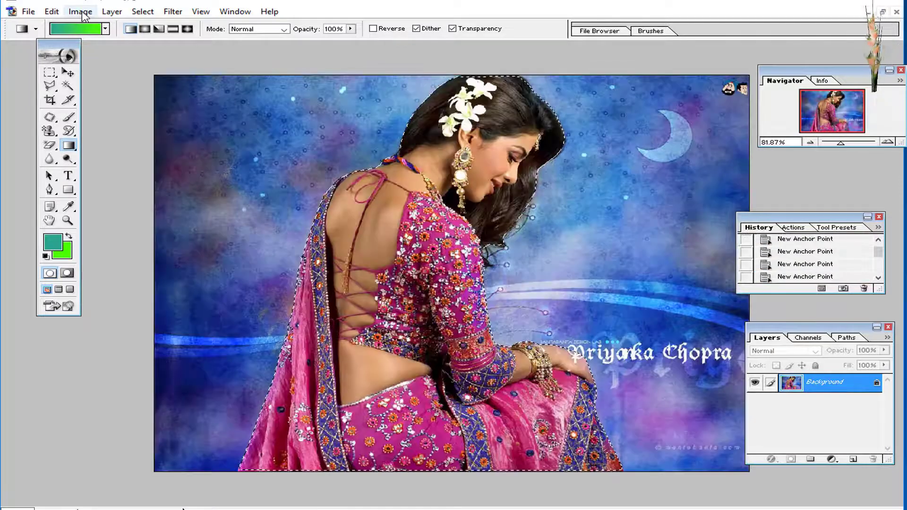
# Copy the selected woman from pri74v.jpg and paste her onto a separate layer above the gradient.
pyautogui.click(52, 12)
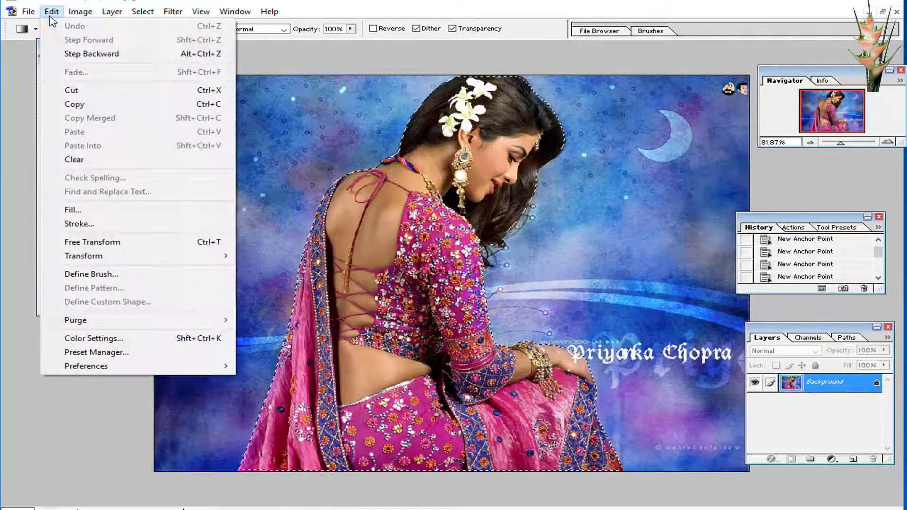
pyautogui.click(88, 109)
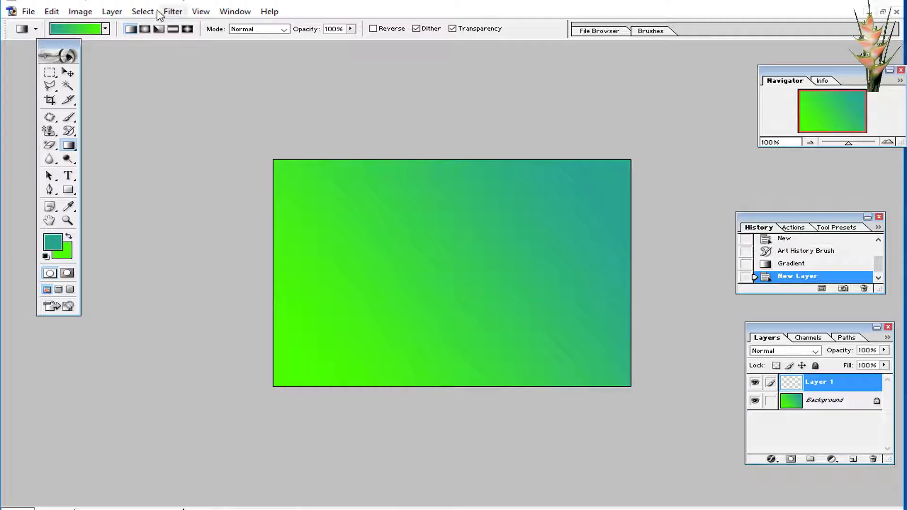
pyautogui.click(51, 12)
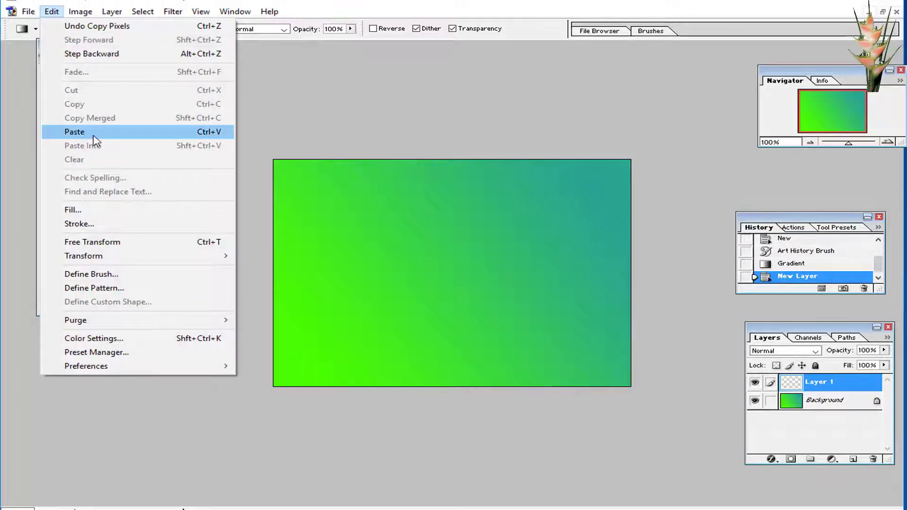
pyautogui.click(94, 134)
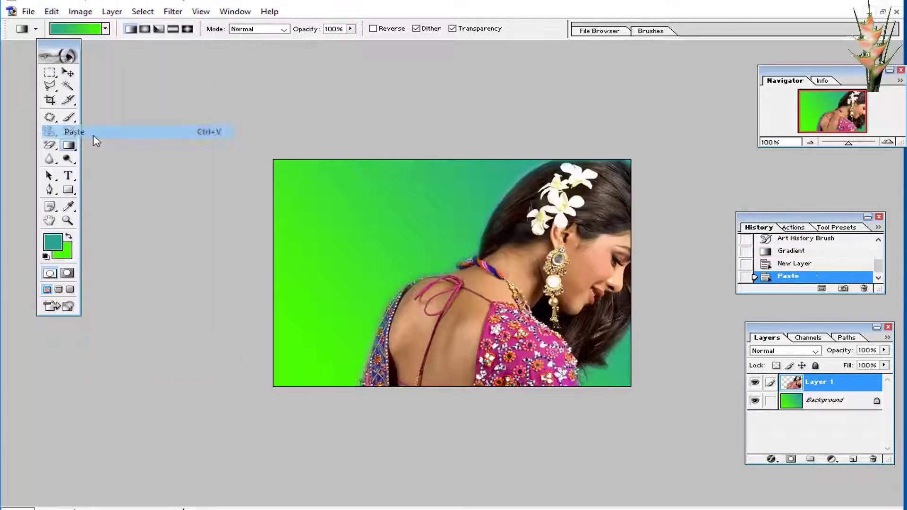
# Free-transform the pasted woman to about 55.3% width and 51.4% height and center her on the gradient canvas.
pyautogui.rightClick(463, 198)
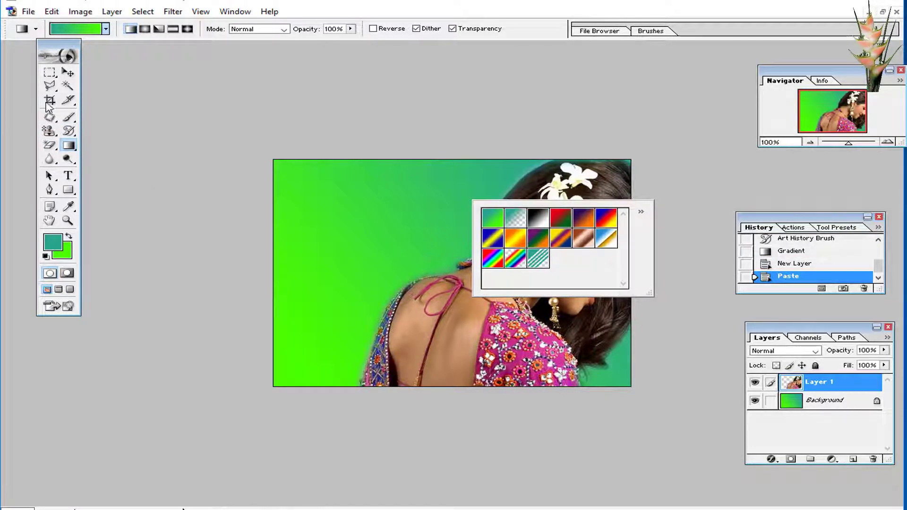
pyautogui.click(50, 85)
pyautogui.rightClick(431, 220)
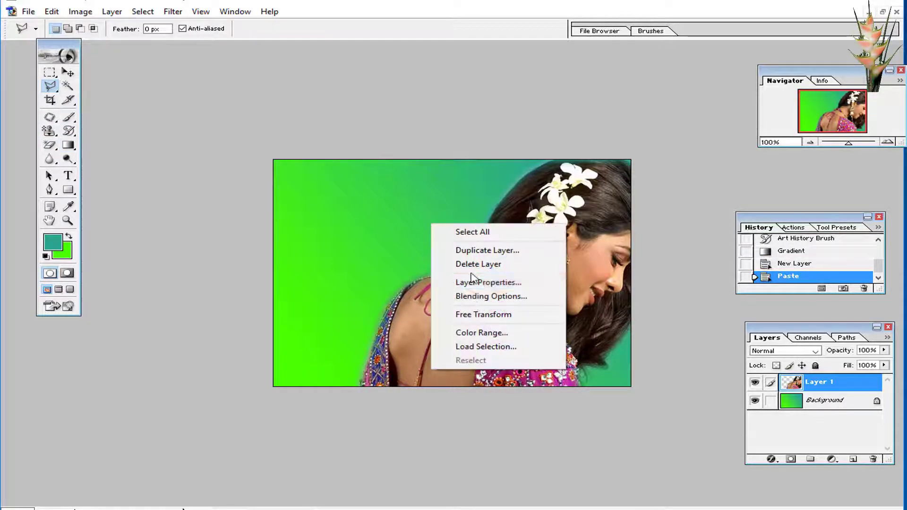
pyautogui.click(485, 321)
pyautogui.moveTo(578, 346); pyautogui.dragTo(403, 158)
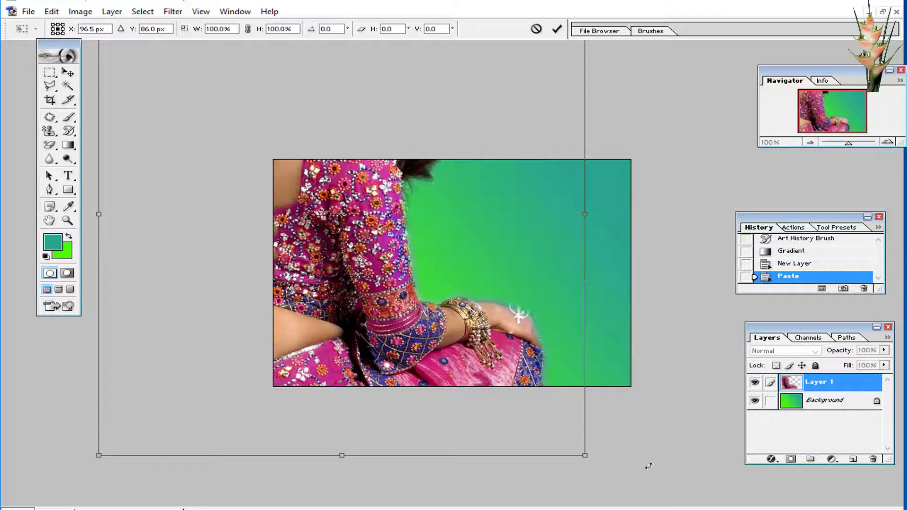
pyautogui.moveTo(583, 456); pyautogui.dragTo(367, 219)
pyautogui.moveTo(242, 115); pyautogui.dragTo(461, 295)
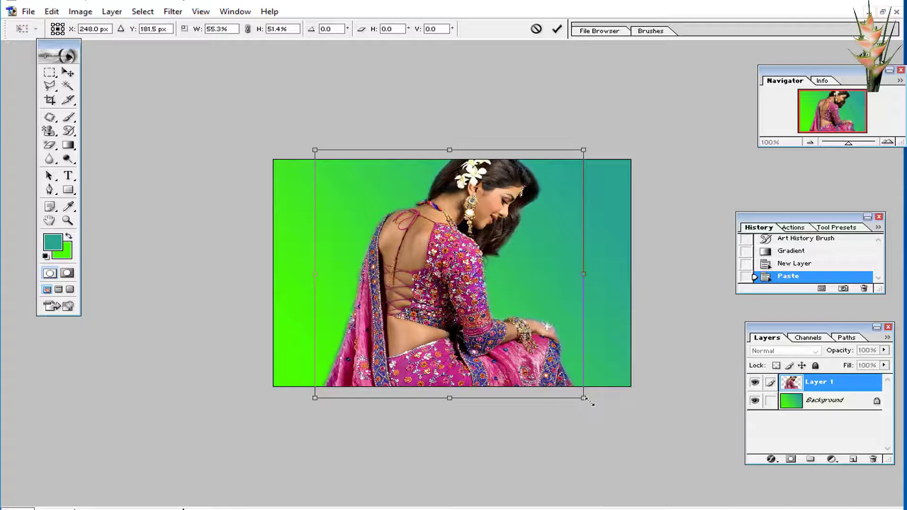
# Refine the woman's size to about 48.5% width and 48.2% height, resting on the canvas's lower edge, and apply the transform.
pyautogui.moveTo(582, 399); pyautogui.dragTo(559, 387)
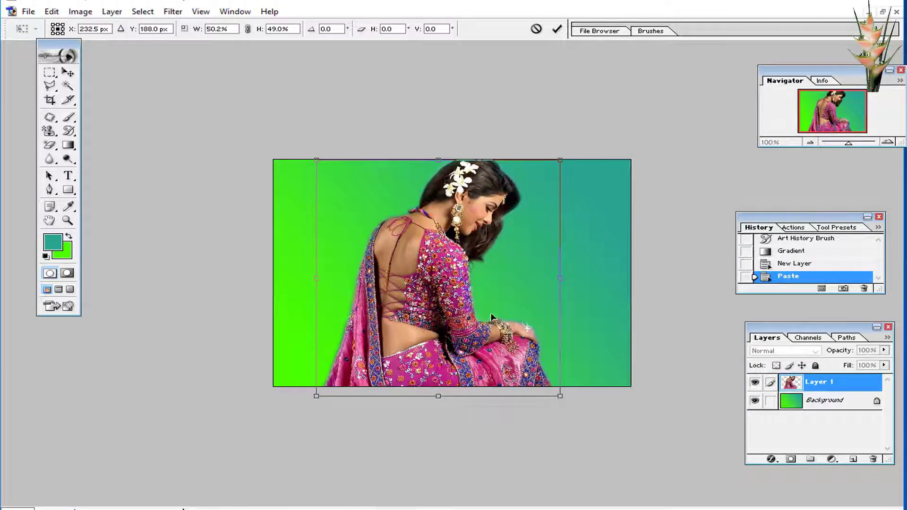
pyautogui.moveTo(436, 150); pyautogui.dragTo(437, 154)
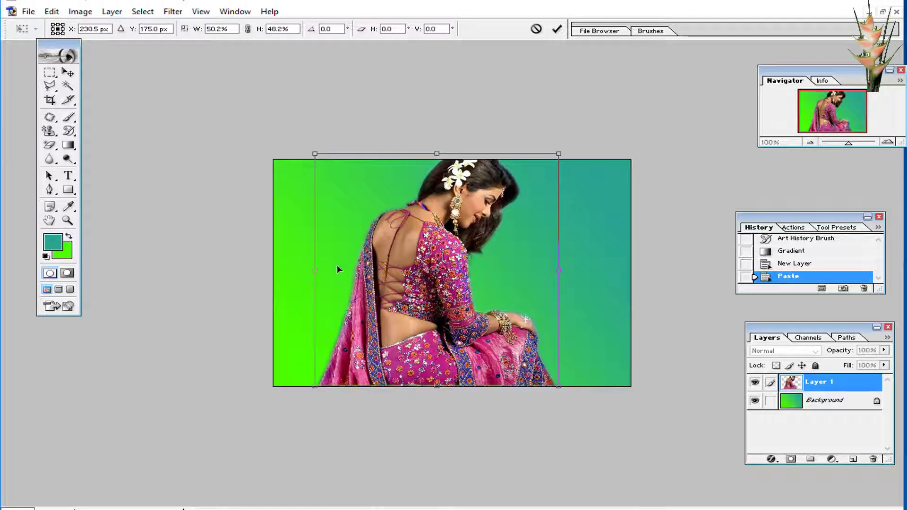
pyautogui.moveTo(314, 272); pyautogui.dragTo(323, 271)
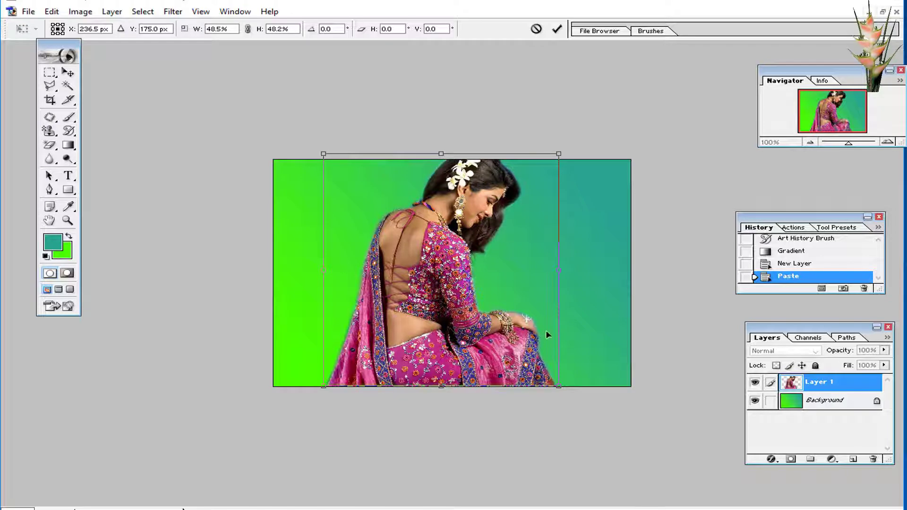
pyautogui.press('Return')
pyautogui.press('l')
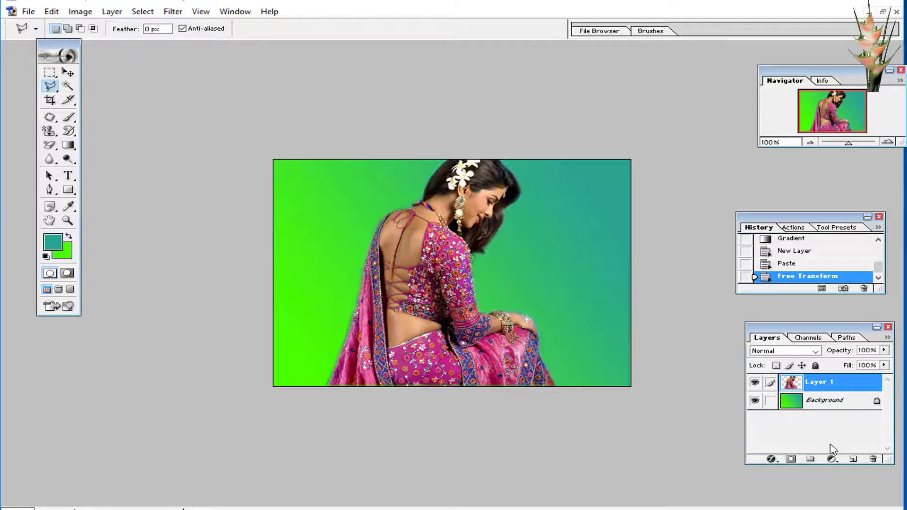
# Paste the woman into File0694.JPG and scale her to about 49.8% width and 51.7% height in the photo's lower-left corner.
pyautogui.click(81, 9)
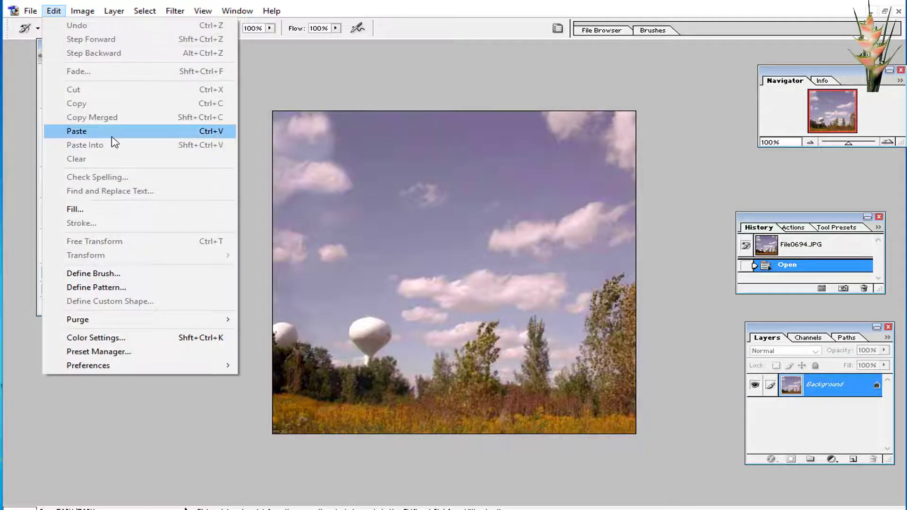
pyautogui.click(112, 136)
pyautogui.rightClick(476, 254)
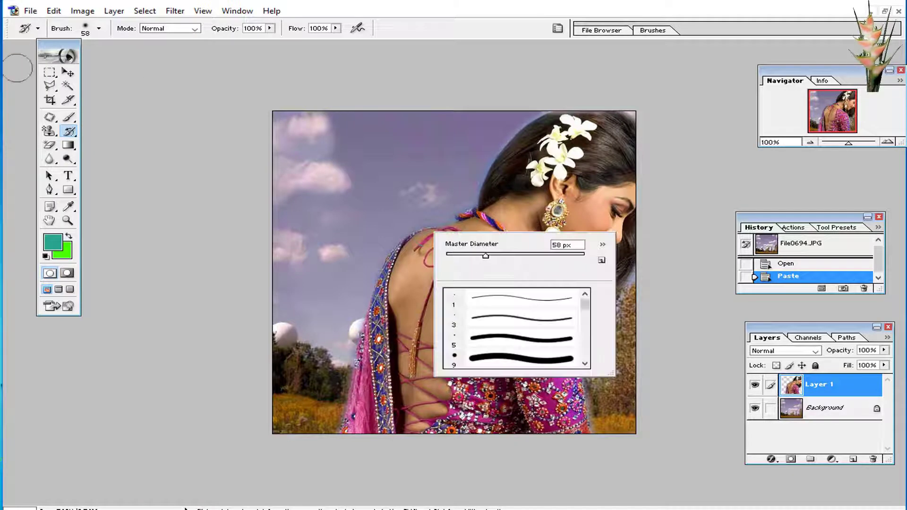
pyautogui.click(47, 87)
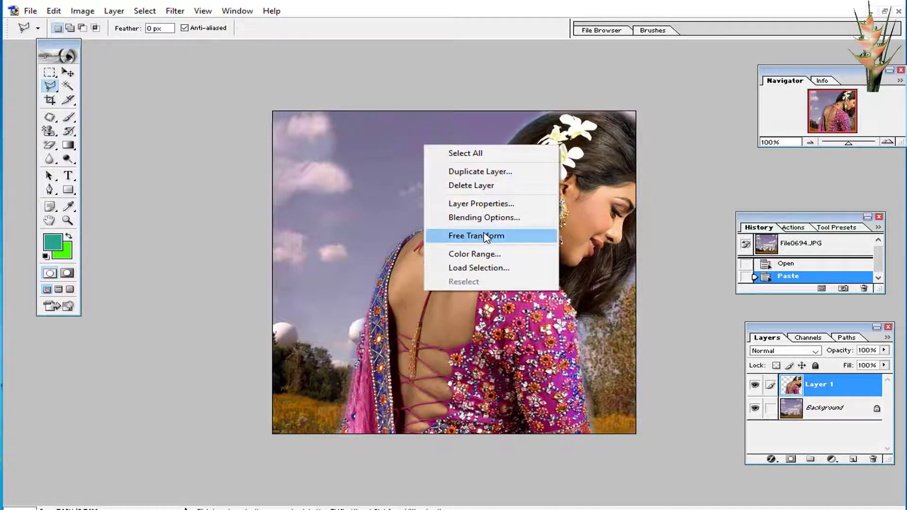
pyautogui.click(477, 235)
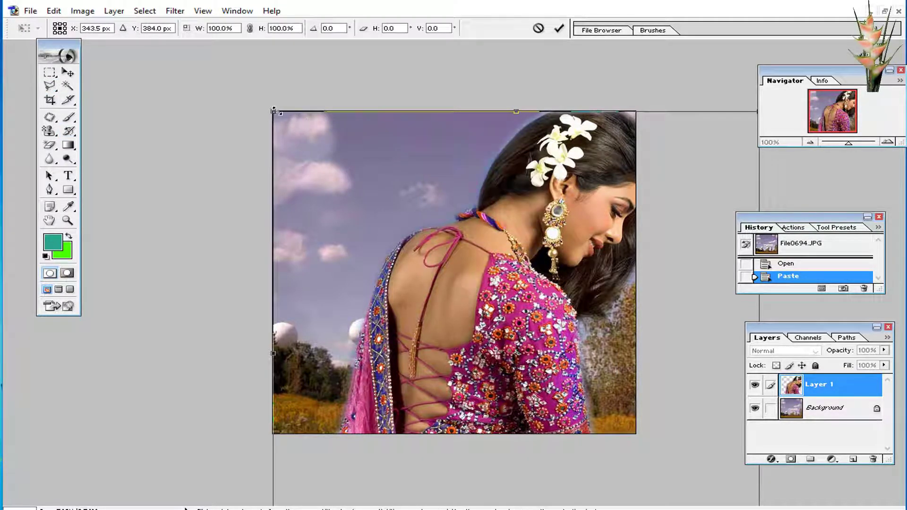
pyautogui.moveTo(275, 111); pyautogui.dragTo(518, 345)
pyautogui.moveTo(579, 394); pyautogui.dragTo(335, 234)
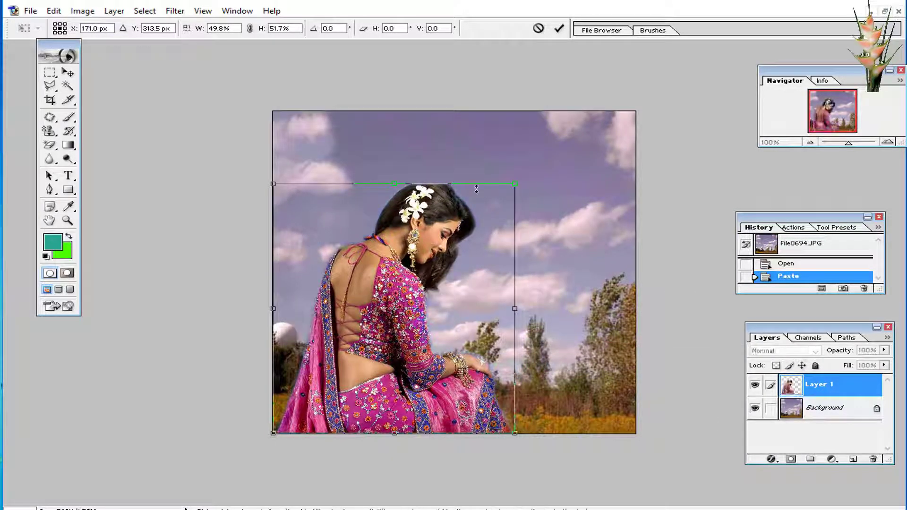
# Enlarge the woman to about 66.2% width and 68.5% height from the lower-left corner and apply the transform.
pyautogui.moveTo(517, 186); pyautogui.dragTo(597, 102)
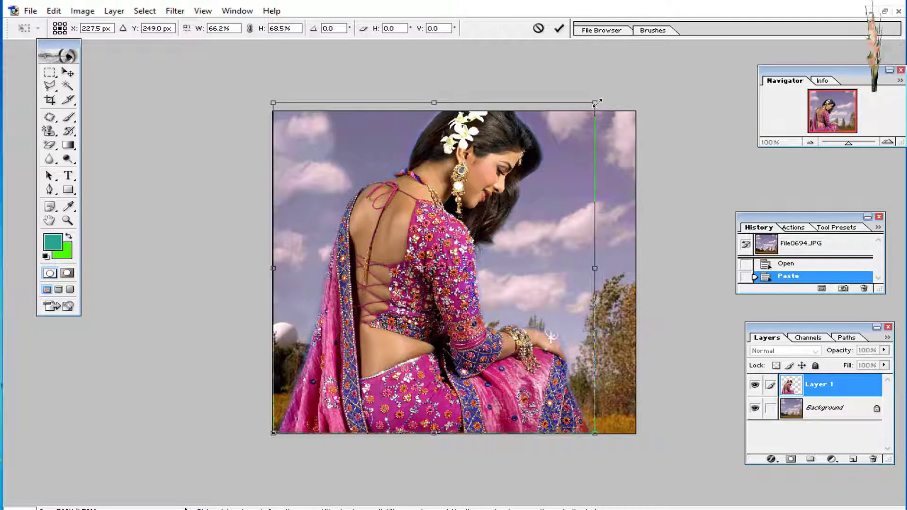
pyautogui.press('Return')
pyautogui.press('l')
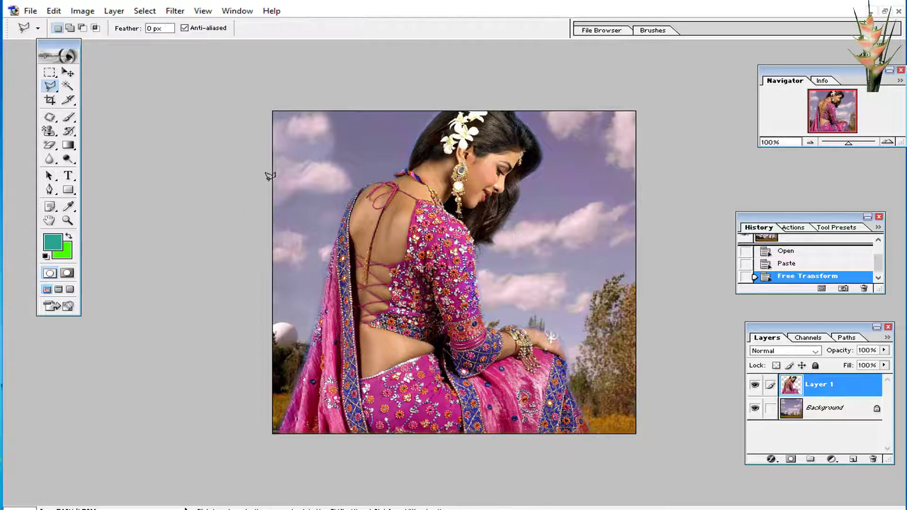
# Start saving the sky composite as a separate file and choose the Desktop as its location.
pyautogui.click(29, 10)
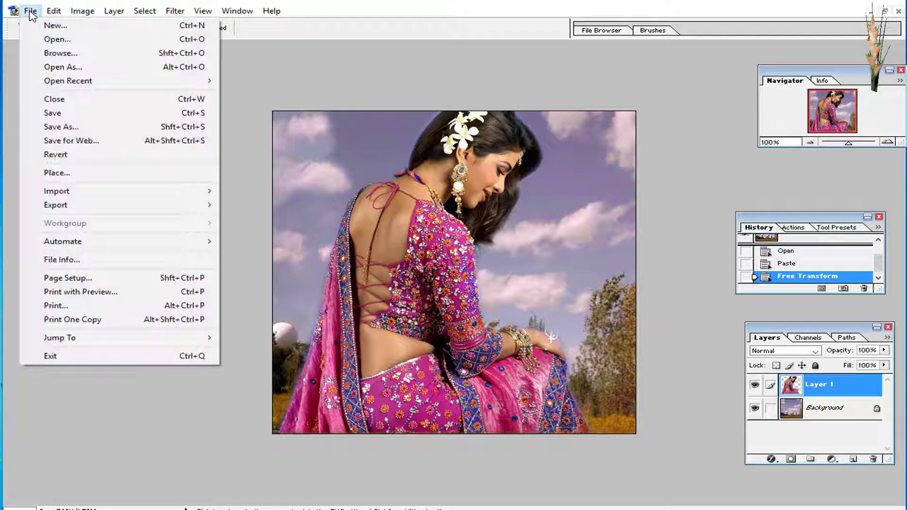
pyautogui.click(66, 128)
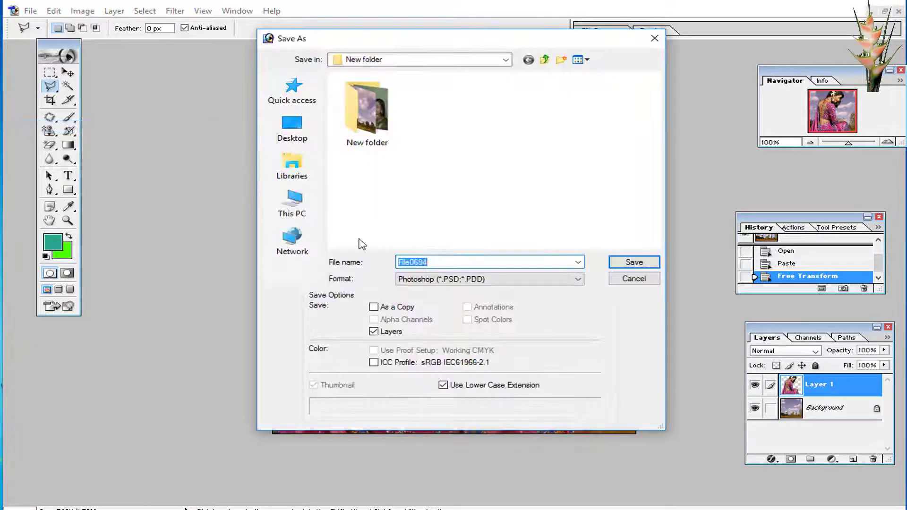
pyautogui.click(292, 127)
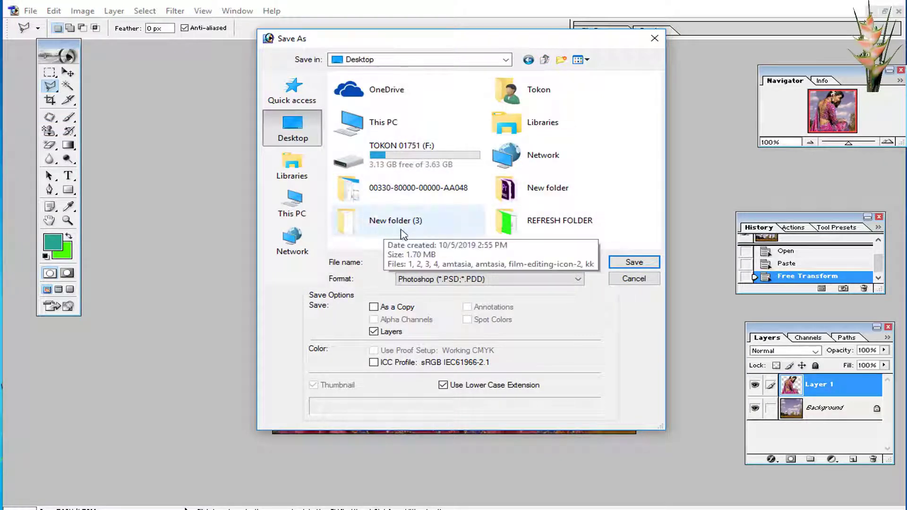
pyautogui.click(483, 244)
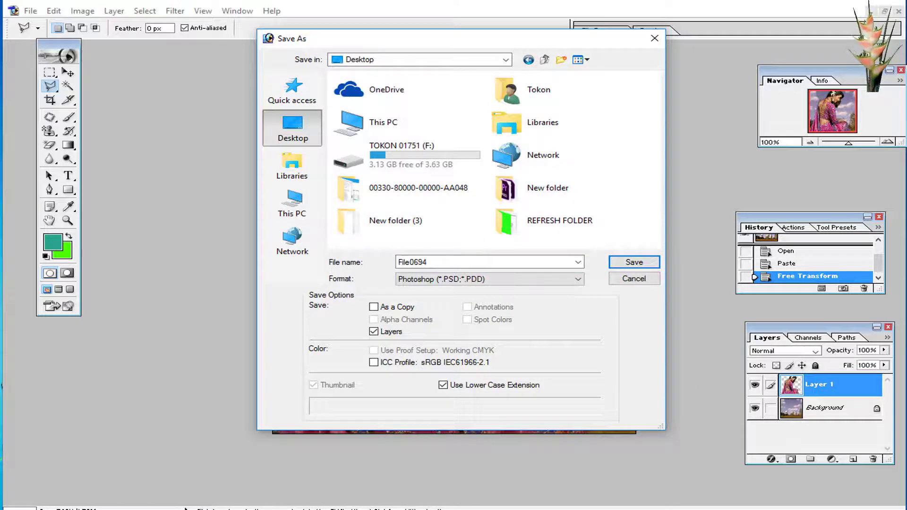
# Create a new folder on the Desktop and open it as the save location for File0694.
pyautogui.rightClick(415, 1)
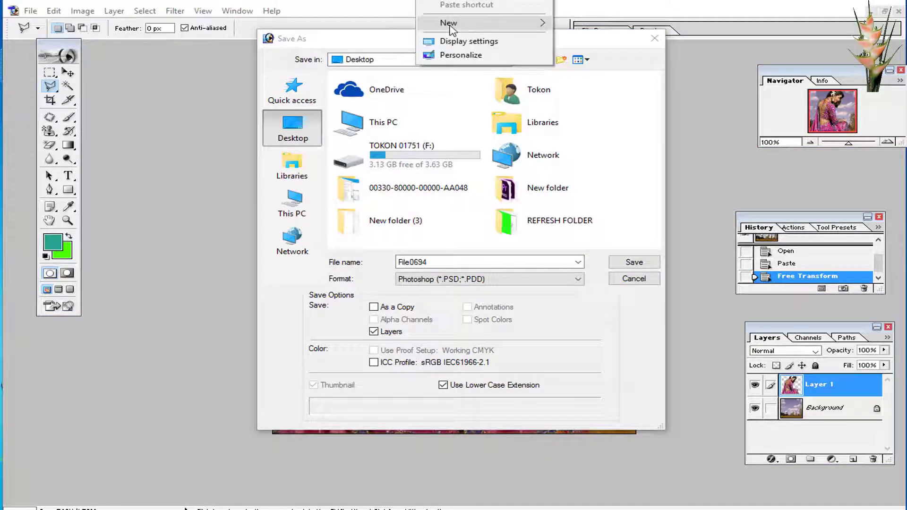
pyautogui.moveTo(515, 25)
pyautogui.click(597, 25)
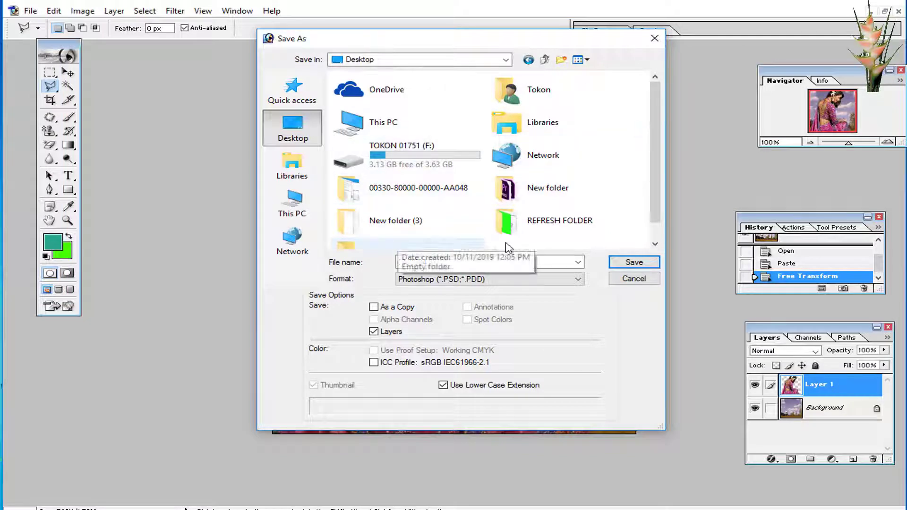
pyautogui.scroll(-2, 652, 183)
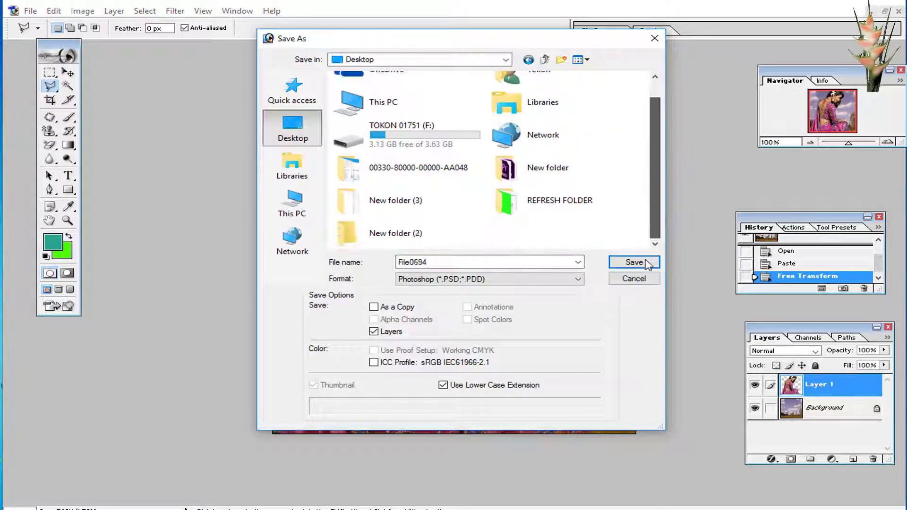
pyautogui.doubleClick(368, 238)
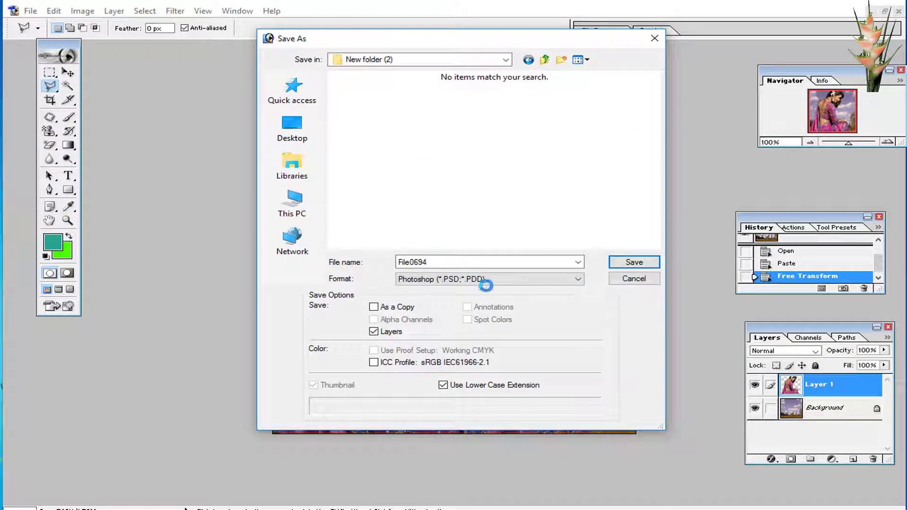
pyautogui.rightClick(416, 128)
pyautogui.click(369, 179)
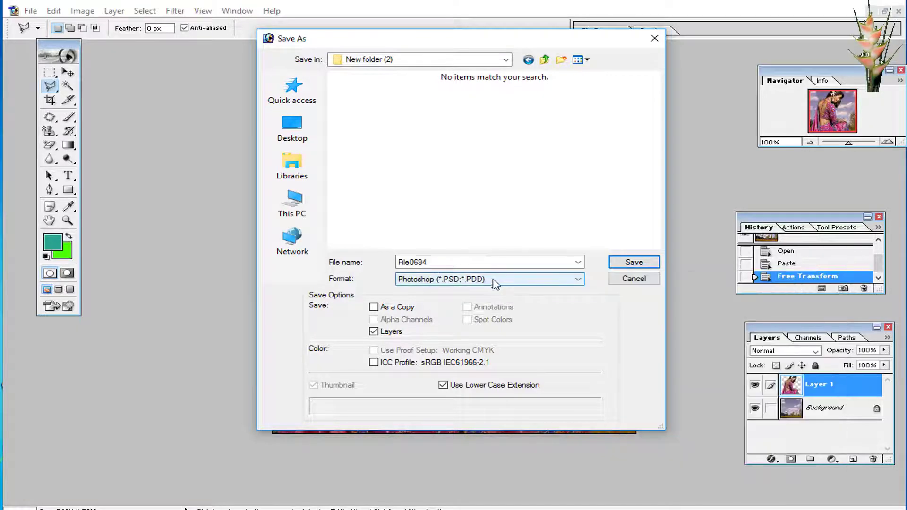
# Save the File0694 composite as a JPEG copy in New folder (2) and close the document without saving its changes.
pyautogui.click(494, 284)
pyautogui.click(480, 344)
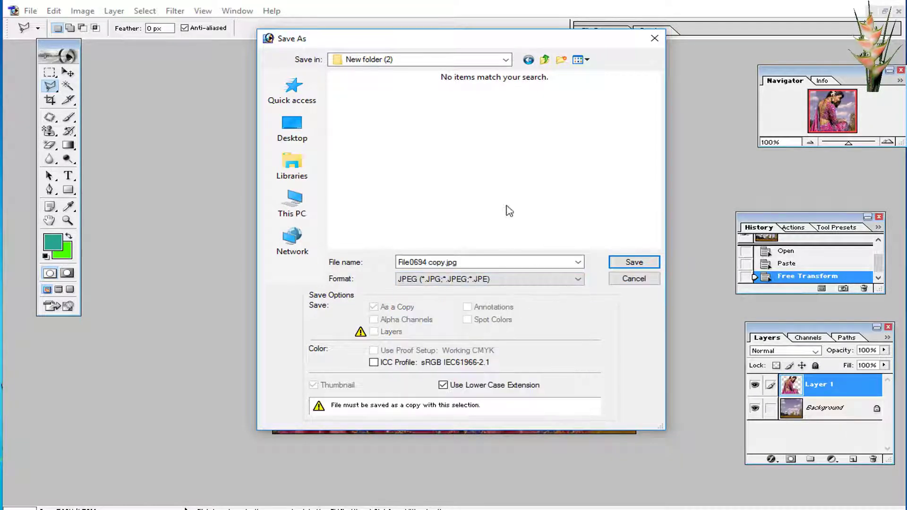
pyautogui.click(633, 262)
pyautogui.click(562, 123)
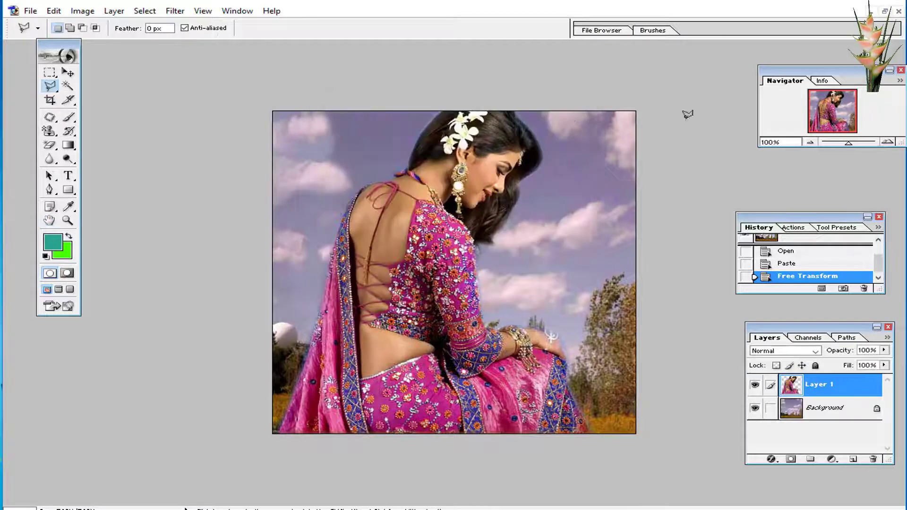
pyautogui.click(897, 12)
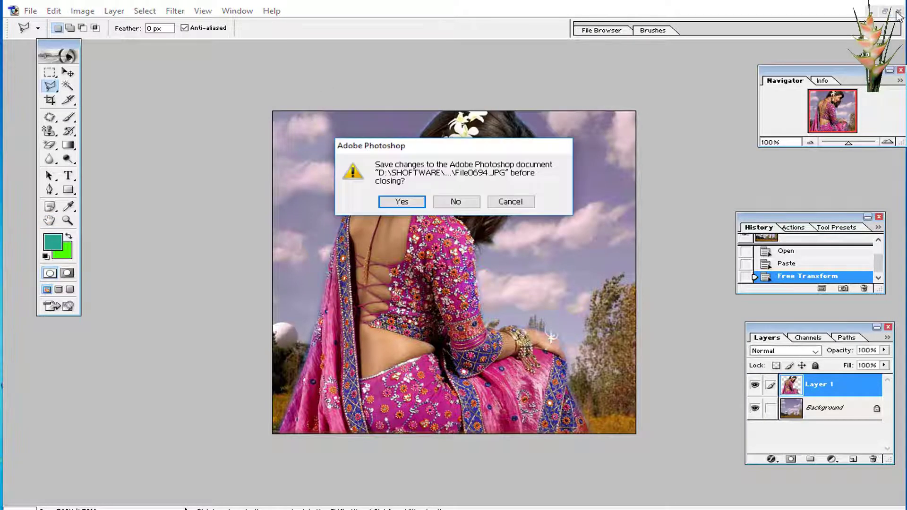
pyautogui.click(455, 203)
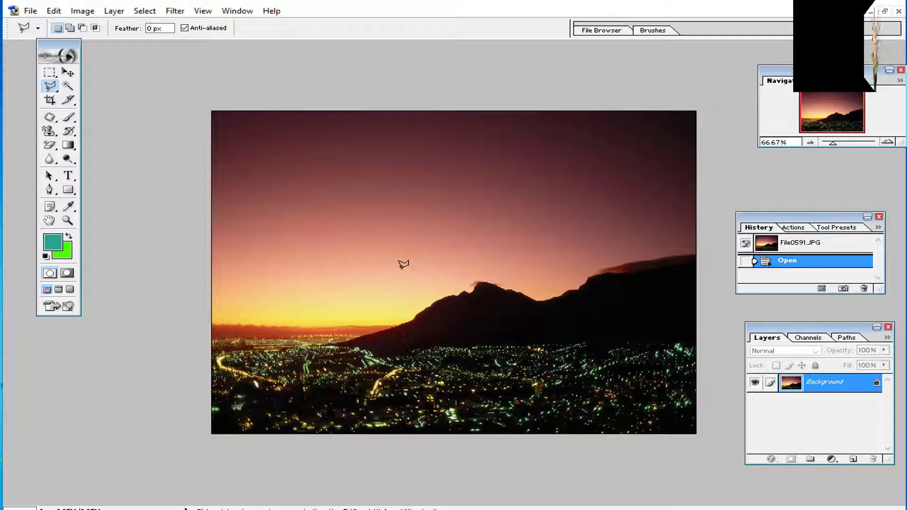
# Paste the woman into File0591.JPG and move her with Free Transform to the sunset photo's left edge, at X about 327 px.
pyautogui.click(54, 15)
pyautogui.click(130, 132)
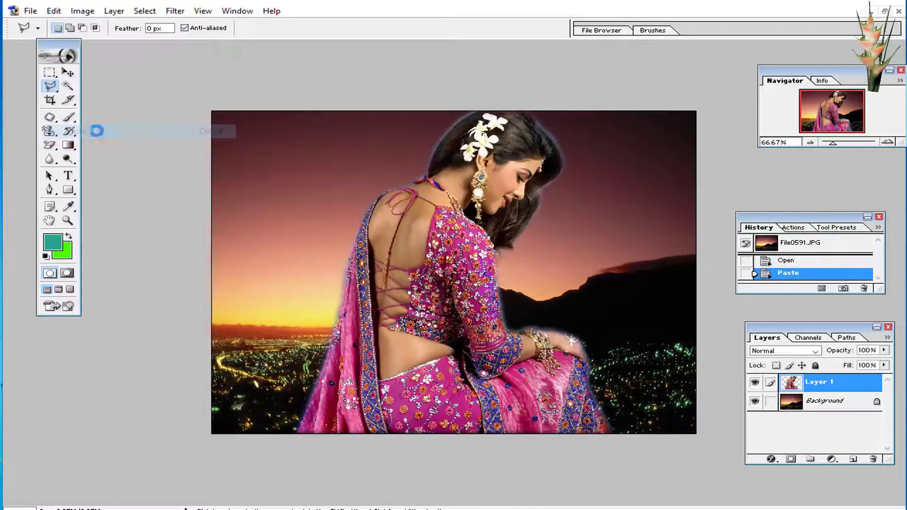
pyautogui.rightClick(393, 211)
pyautogui.click(454, 294)
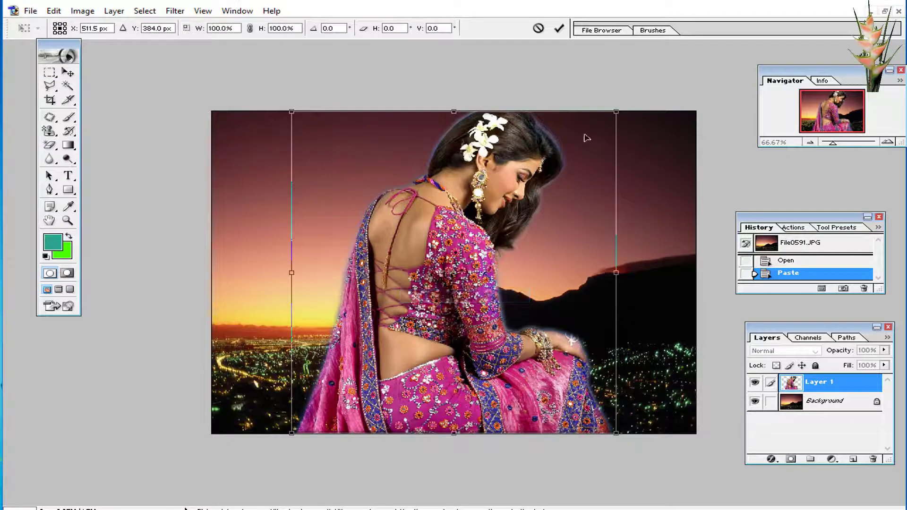
pyautogui.moveTo(583, 262); pyautogui.dragTo(490, 263)
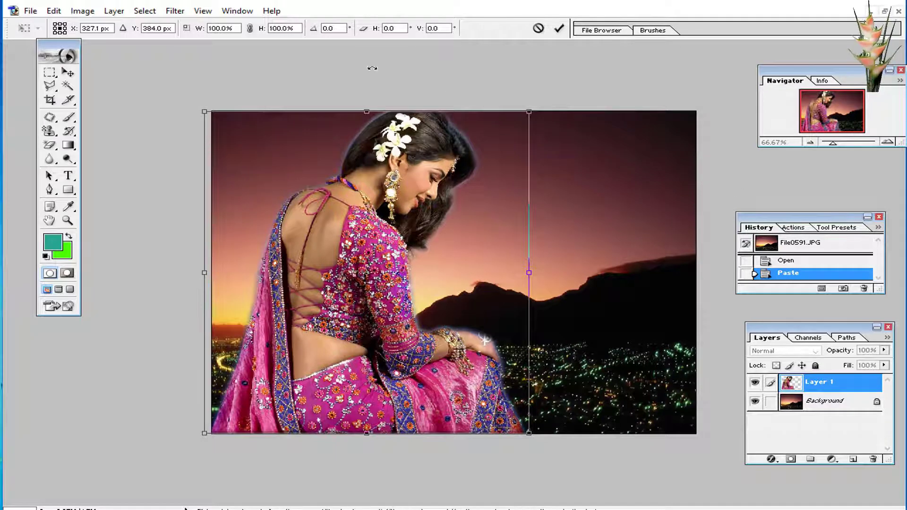
# Apply the transform and start saving the sunset composite as a separate file in New folder (2) on the Desktop.
pyautogui.click(30, 10)
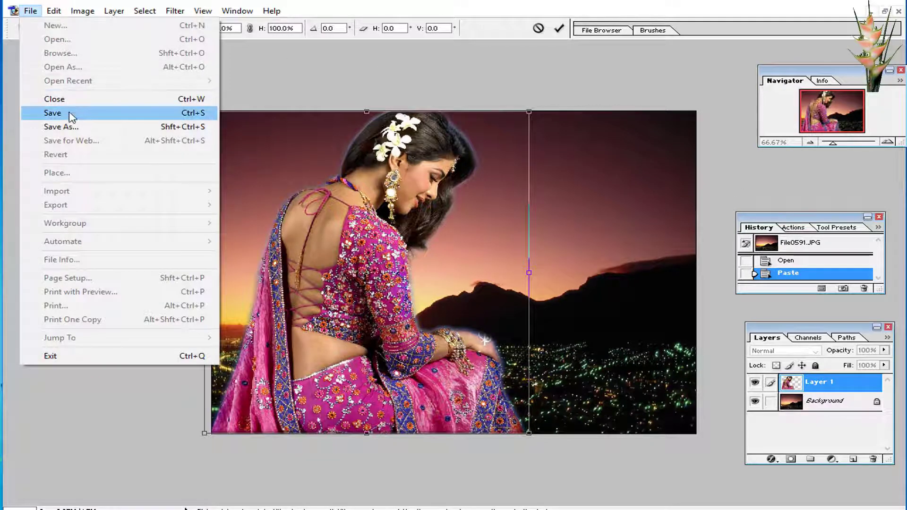
pyautogui.click(71, 126)
pyautogui.click(409, 197)
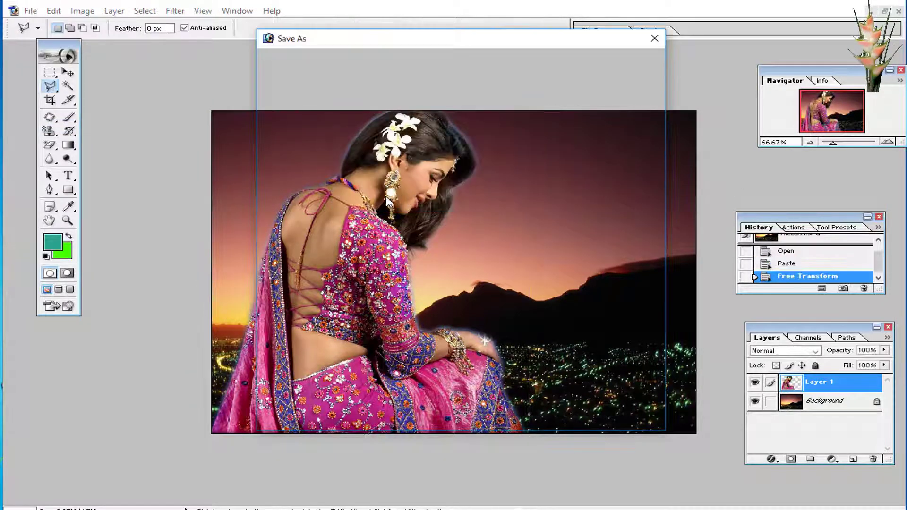
pyautogui.click(292, 127)
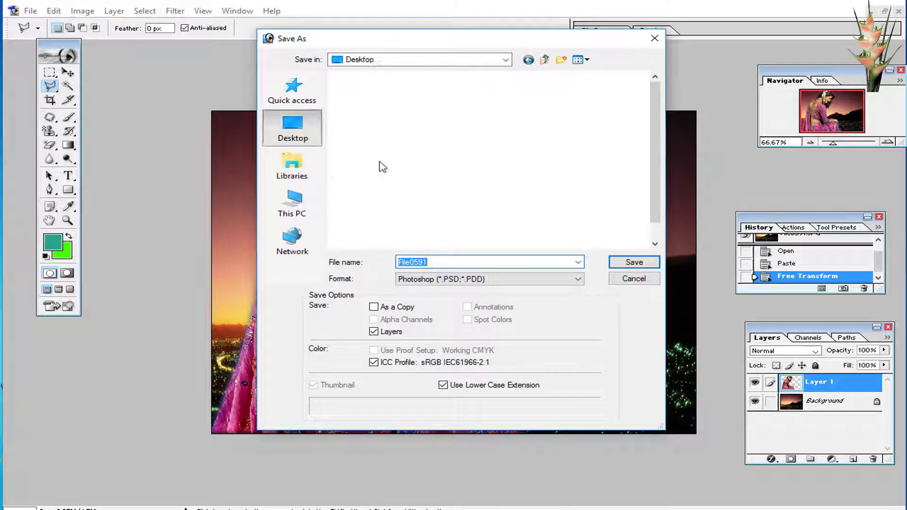
pyautogui.scroll(-1, 658, 171)
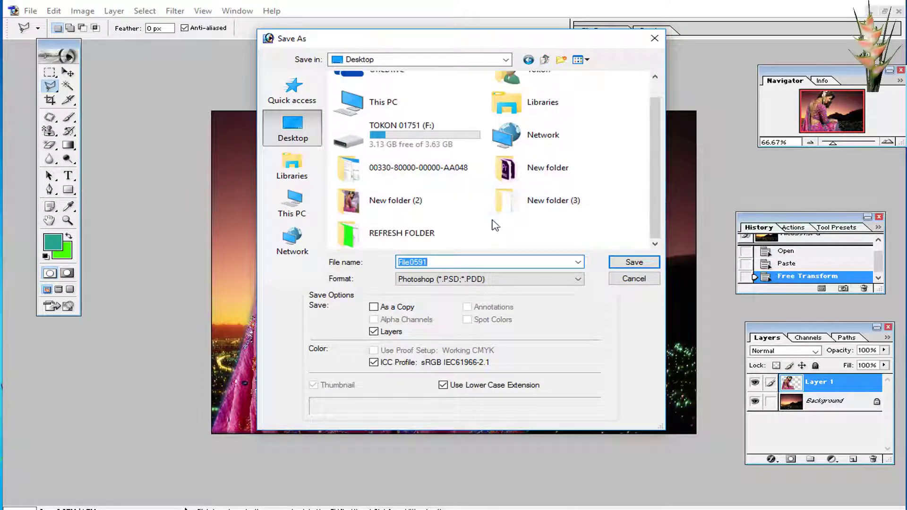
pyautogui.doubleClick(522, 215)
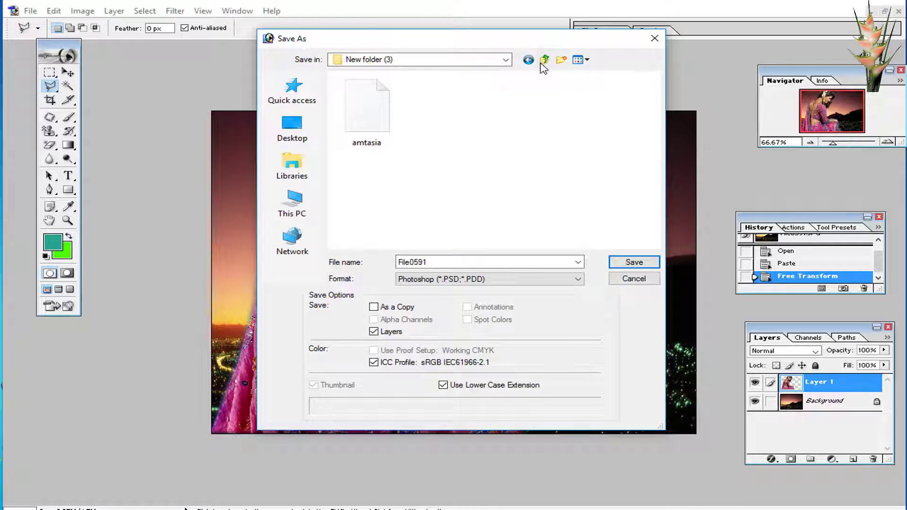
pyautogui.click(543, 61)
pyautogui.doubleClick(446, 222)
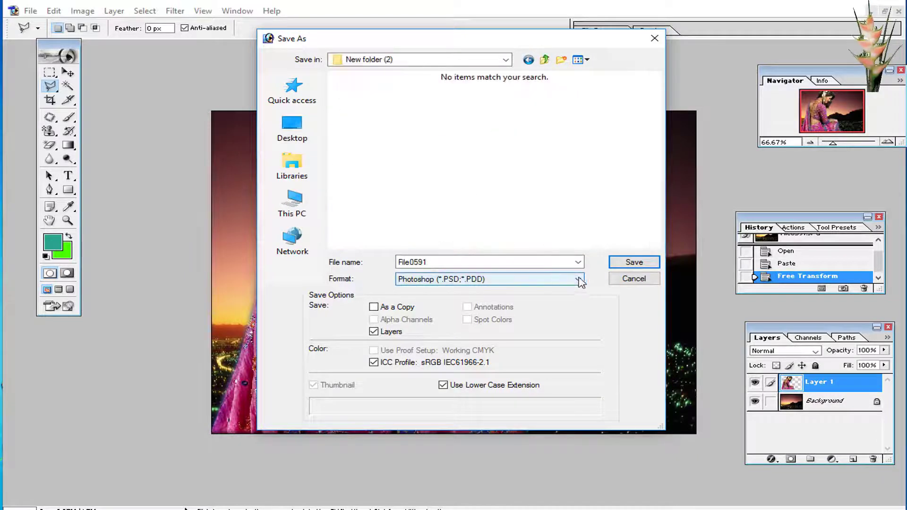
# Save the File0591 composite as a JPEG copy at Medium quality 5 and close the document without saving its changes.
pyautogui.click(519, 279)
pyautogui.click(472, 341)
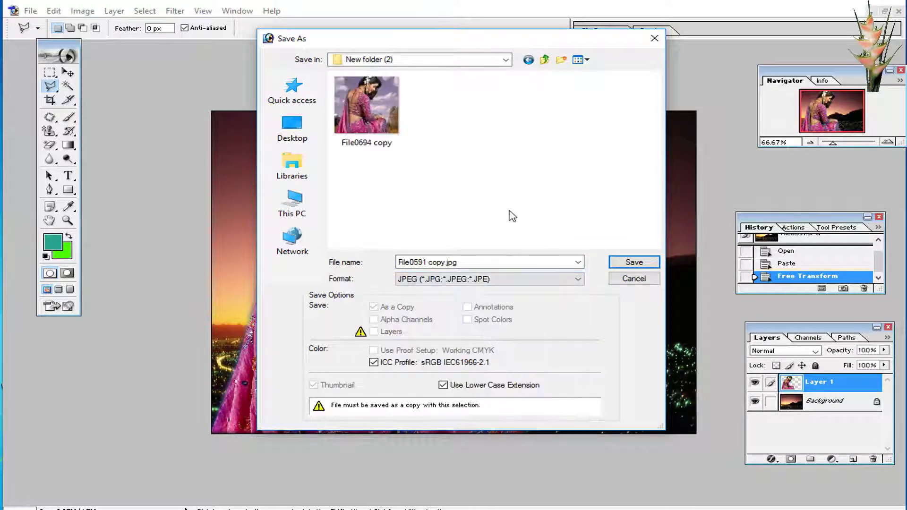
pyautogui.click(633, 262)
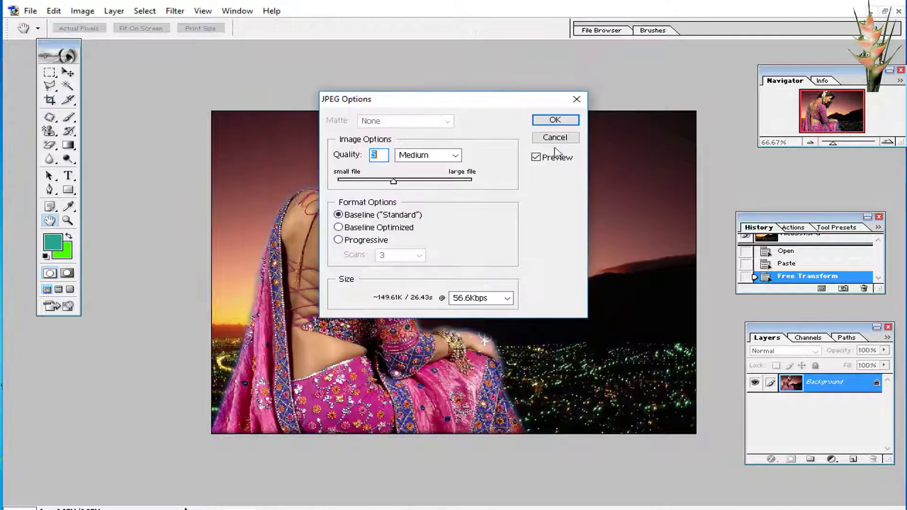
pyautogui.click(557, 118)
pyautogui.click(898, 12)
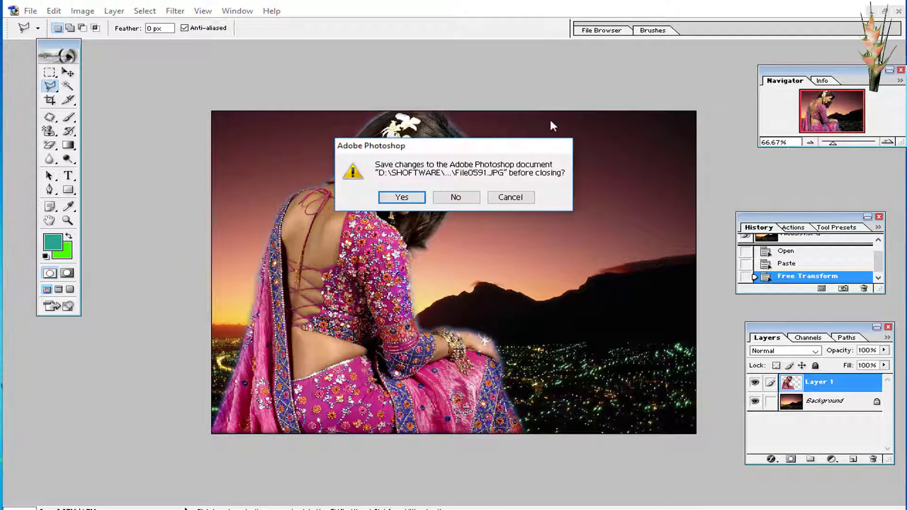
pyautogui.click(448, 201)
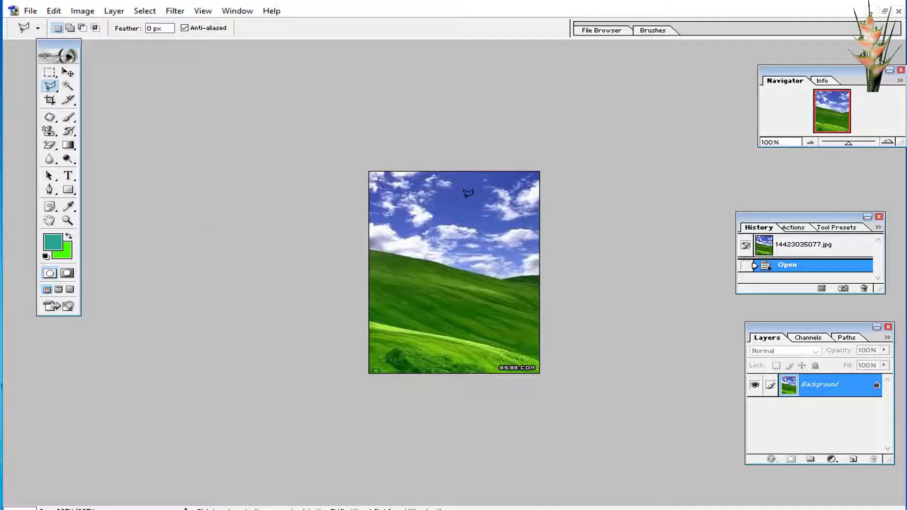
# Close the unedited green hill image 14423035077.jpg and paste the woman into the field photo 01062013022.jpg.
pyautogui.click(899, 12)
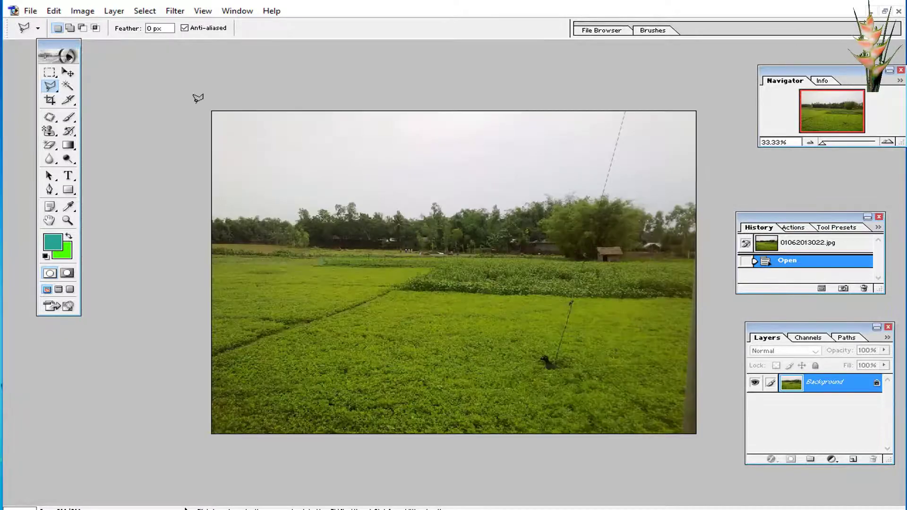
pyautogui.click(53, 10)
pyautogui.click(92, 131)
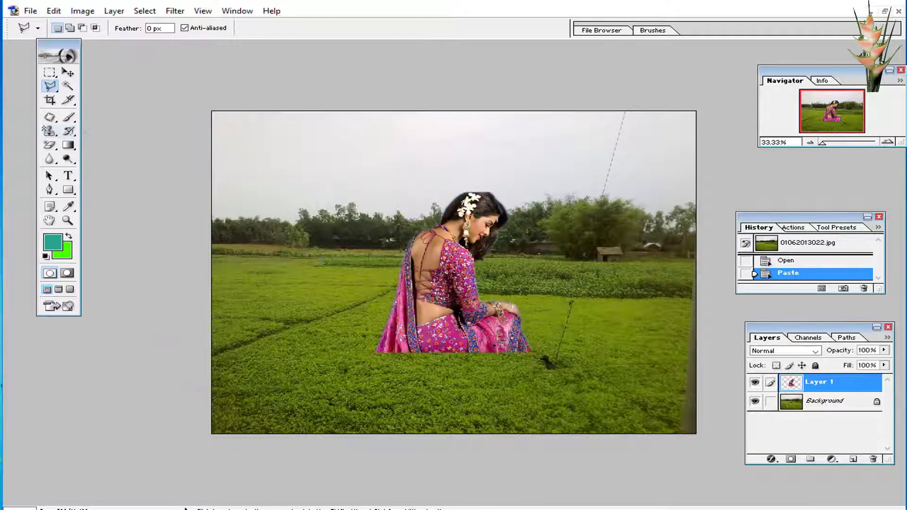
pyautogui.doubleClick(259, 371)
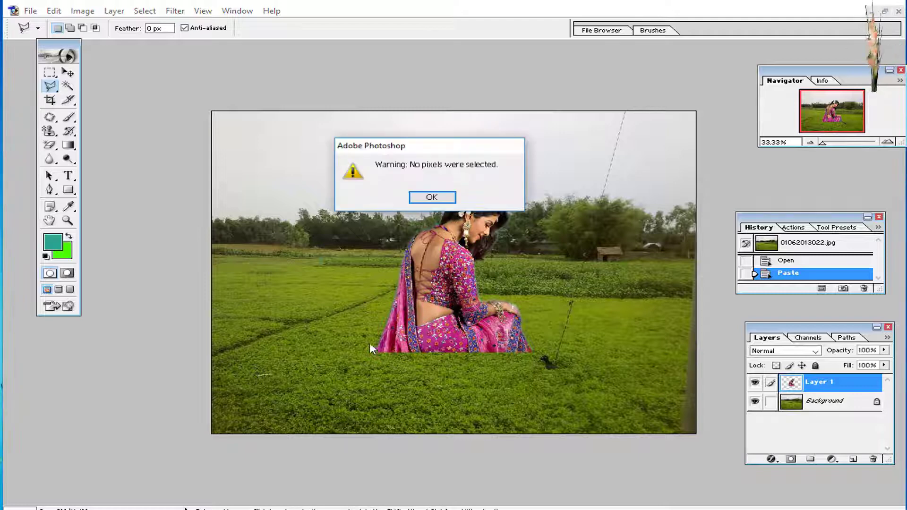
pyautogui.click(426, 197)
# Free-transform the woman into the field photo's lower-left corner, scaling her to about 189.9% width and 200% height.
pyautogui.rightClick(435, 263)
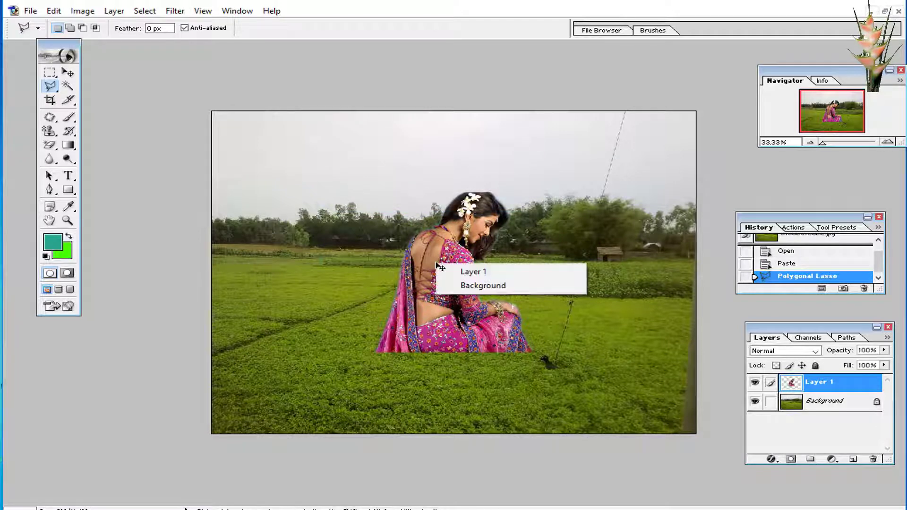
pyautogui.rightClick(437, 247)
pyautogui.click(487, 336)
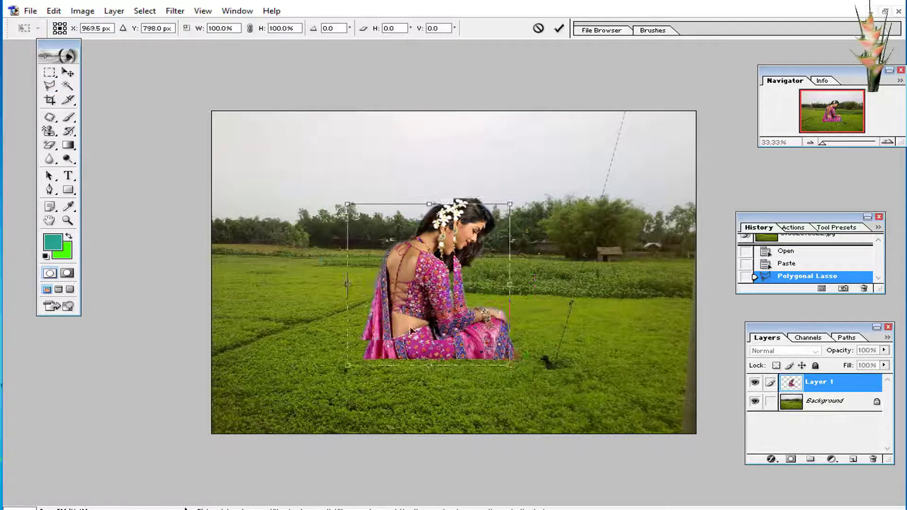
pyautogui.moveTo(468, 309); pyautogui.dragTo(307, 391)
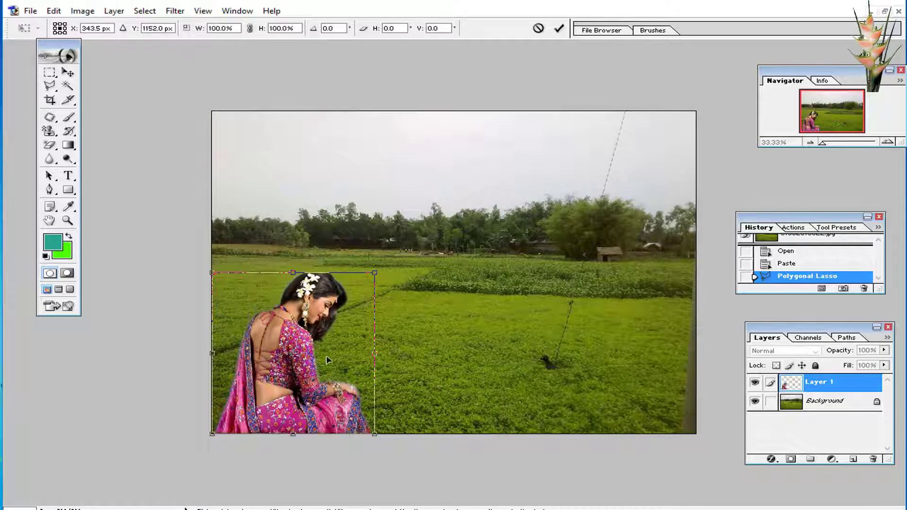
pyautogui.moveTo(374, 273); pyautogui.dragTo(506, 112)
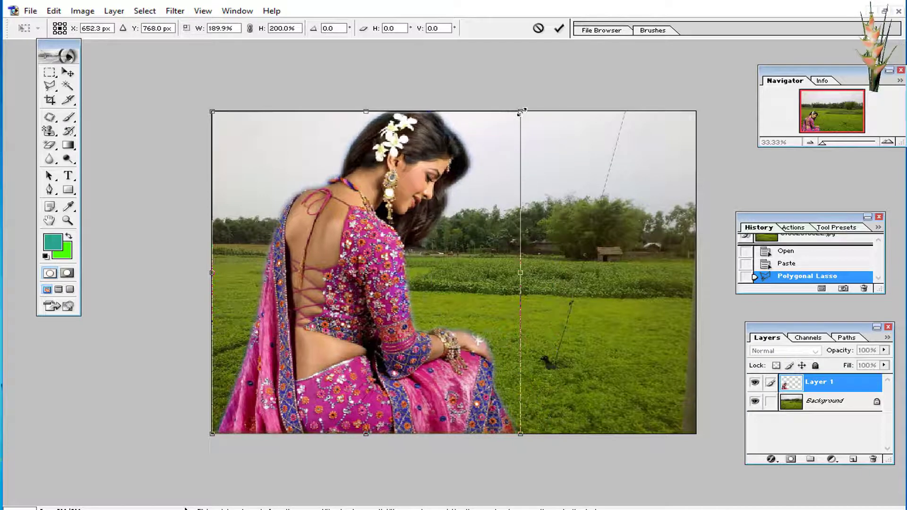
pyautogui.doubleClick(502, 191)
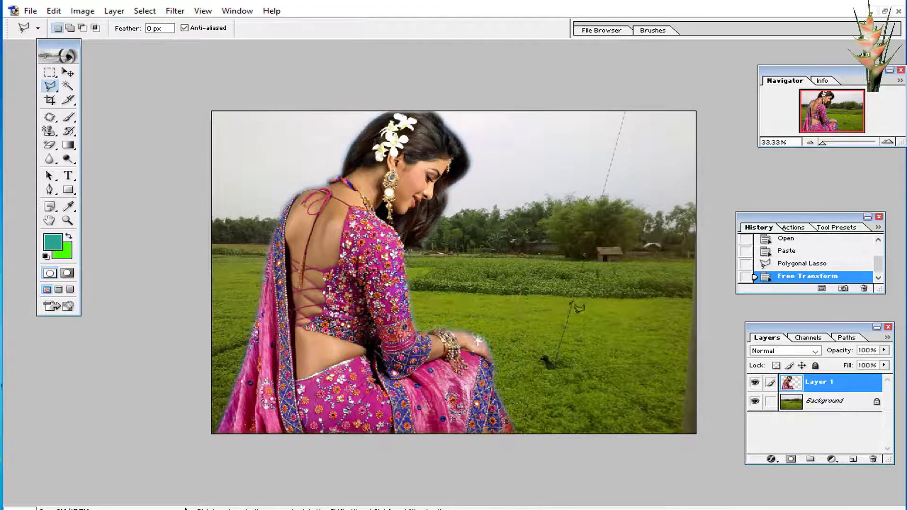
# Crop the field composite at full height to the area around the woman, cutting off the empty field in front of her.
pyautogui.click(49, 100)
pyautogui.moveTo(189, 502); pyautogui.dragTo(203, 498)
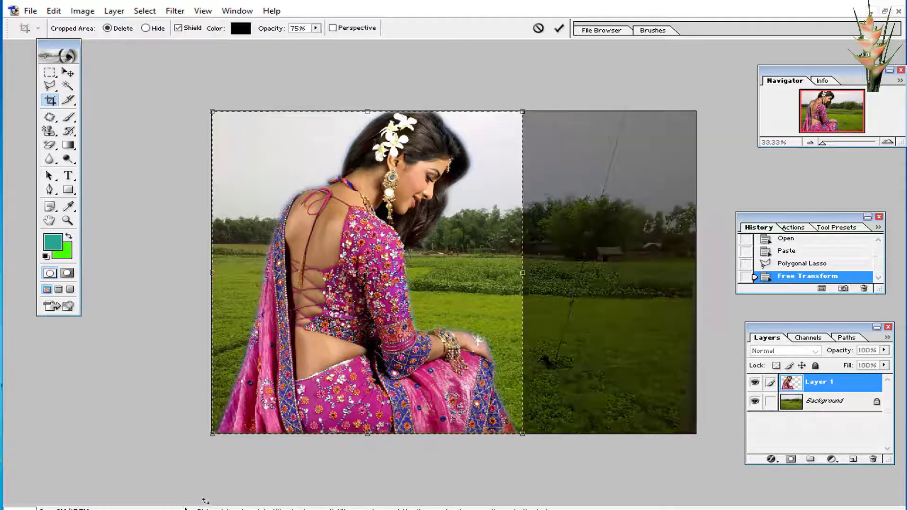
pyautogui.doubleClick(405, 316)
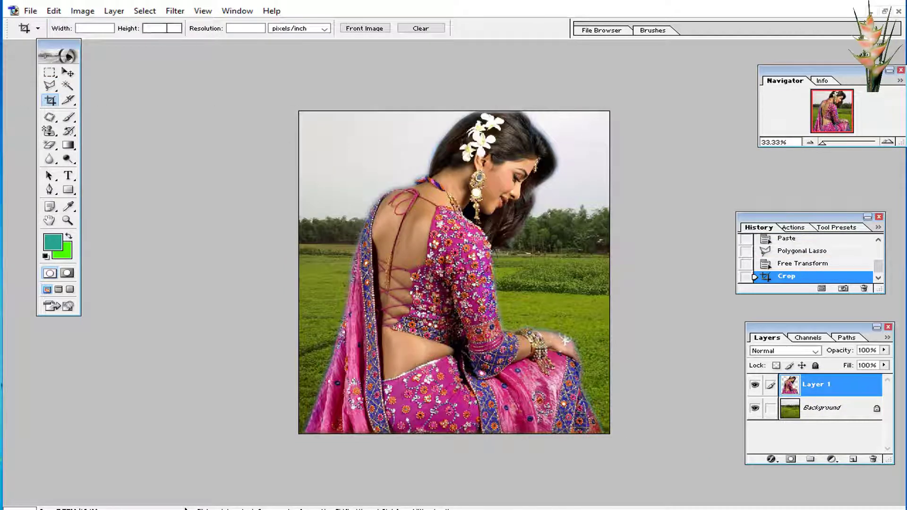
# Start saving the cropped field composite as a separate file and open New folder (2) on the Desktop as its location.
pyautogui.click(31, 11)
pyautogui.click(67, 126)
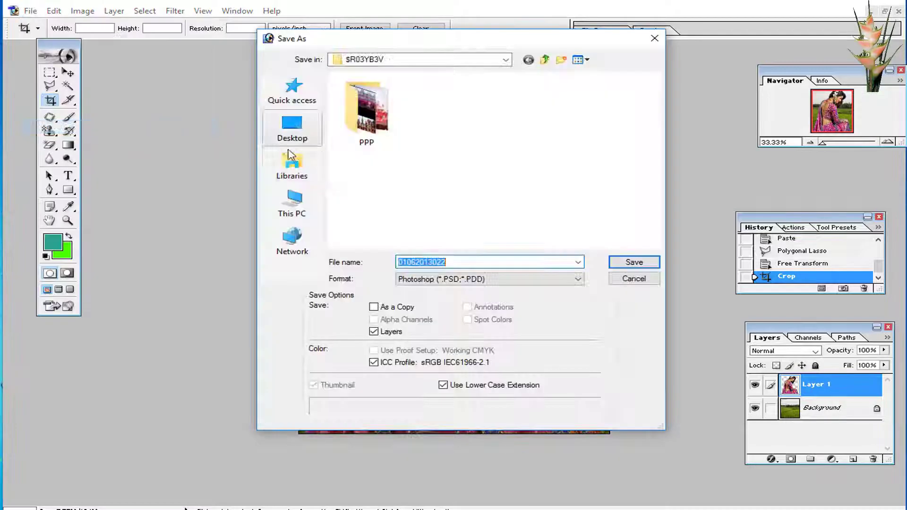
pyautogui.click(291, 127)
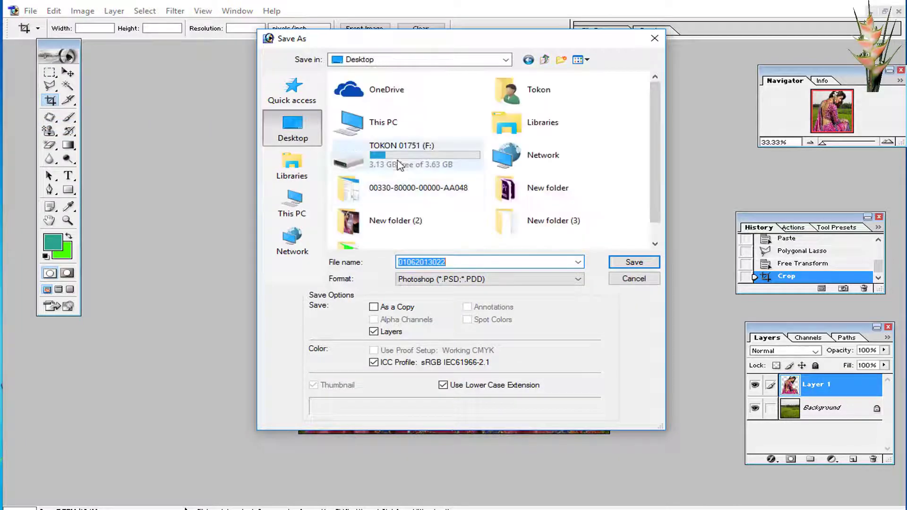
pyautogui.click(396, 229)
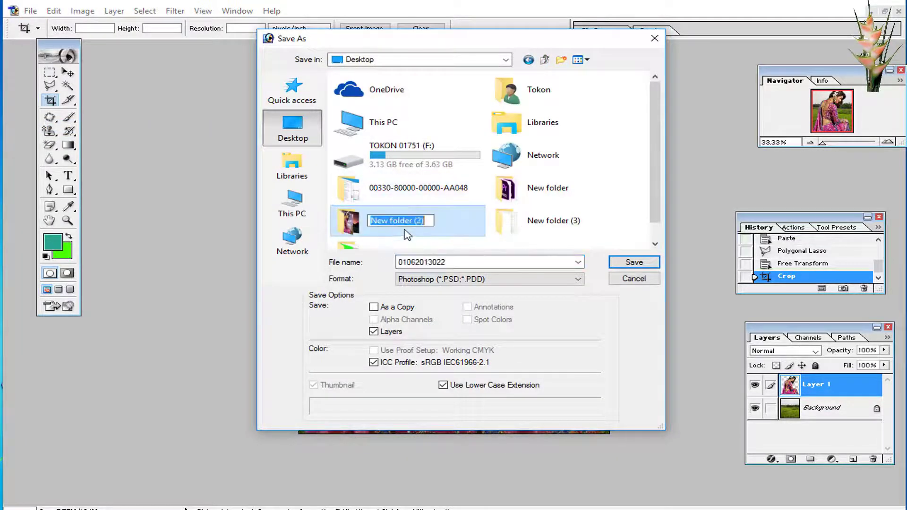
pyautogui.doubleClick(415, 221)
pyautogui.rightClick(383, 121)
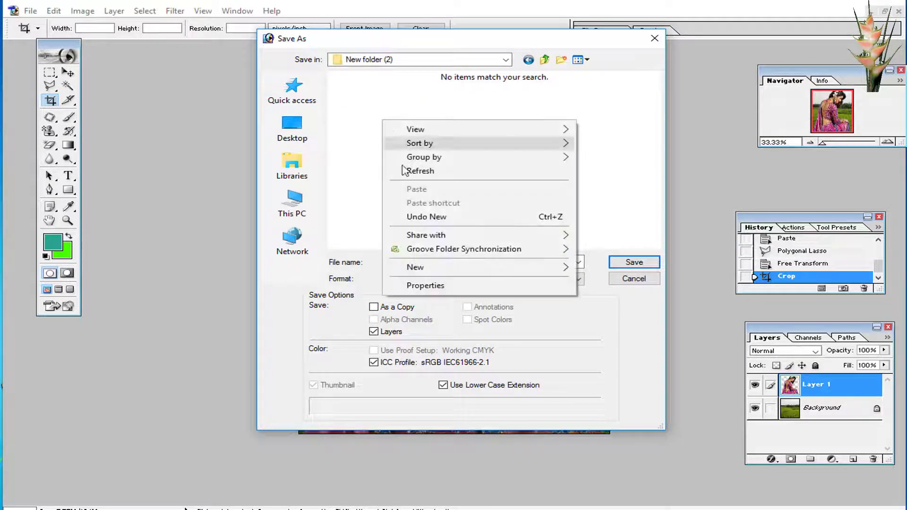
pyautogui.click(372, 114)
pyautogui.click(489, 278)
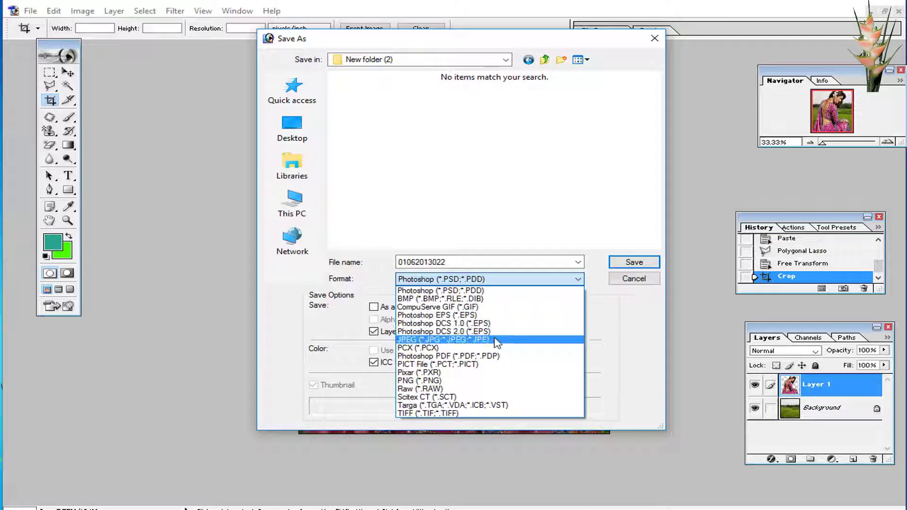
pyautogui.click(497, 340)
pyautogui.click(626, 261)
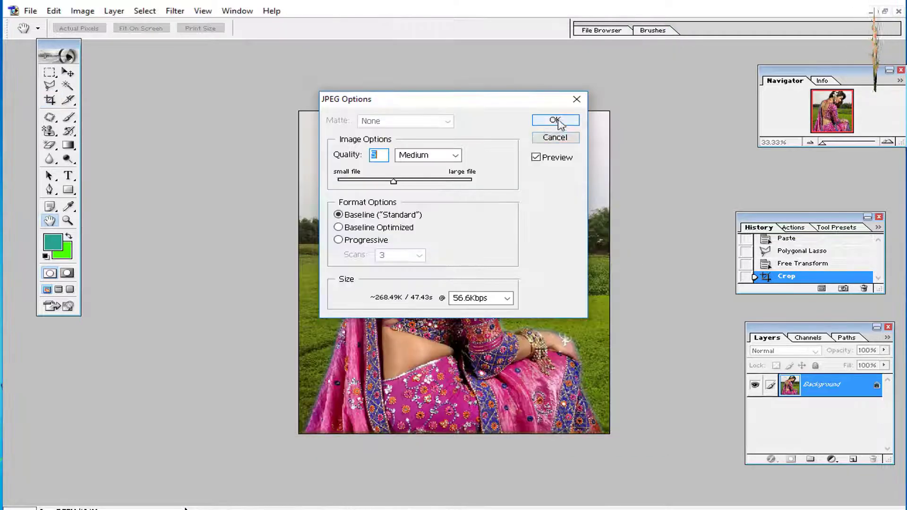
pyautogui.click(554, 122)
pyautogui.click(899, 12)
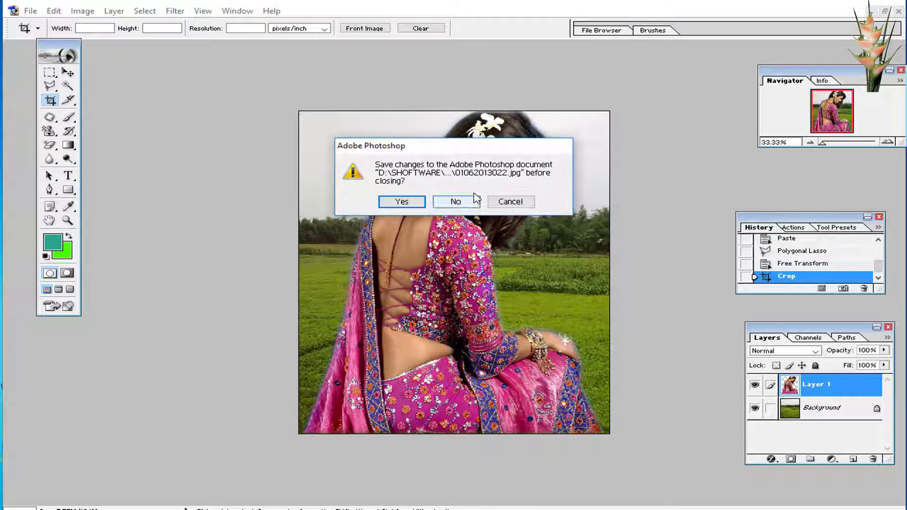
pyautogui.click(460, 201)
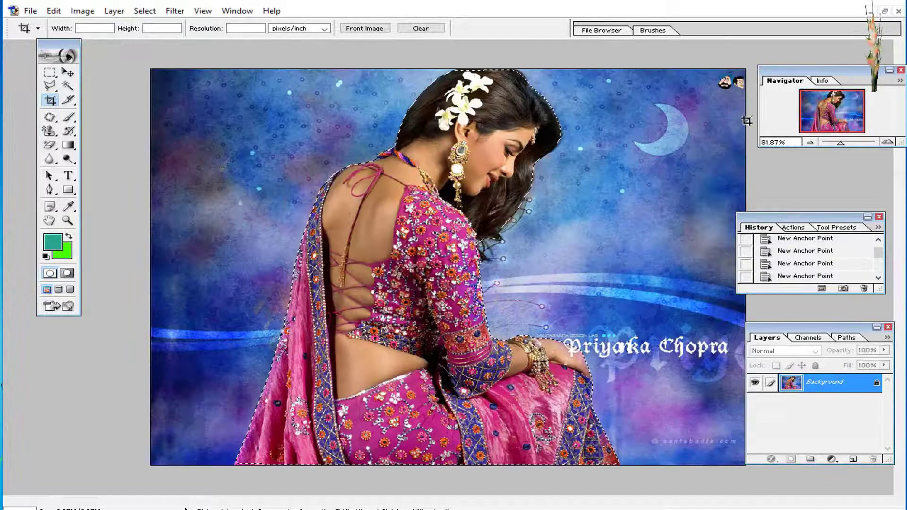
# Close pri74v.jpg without saving its changes.
pyautogui.click(897, 13)
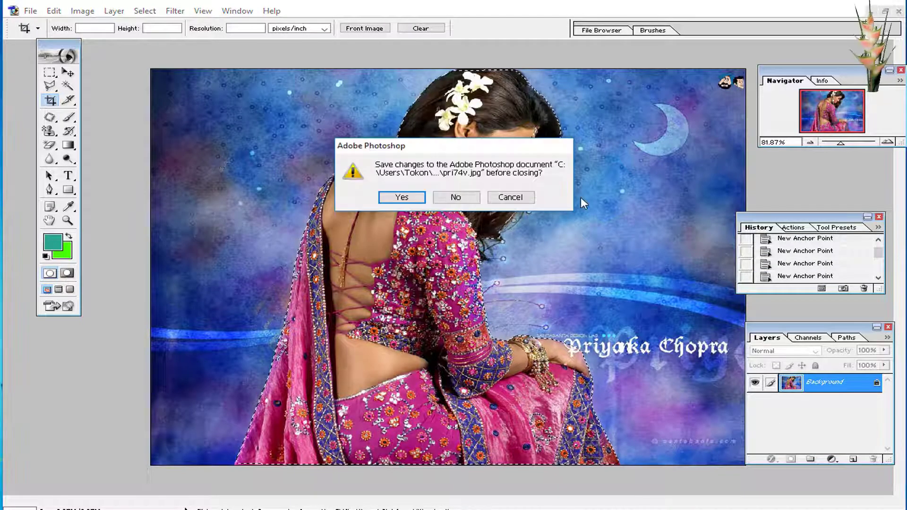
pyautogui.click(473, 200)
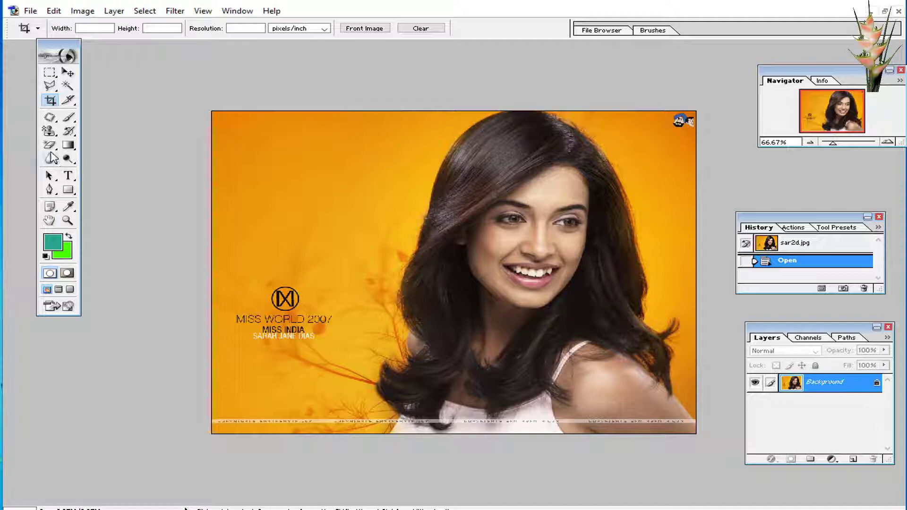
# Erase the orange background on the left side of sar2d.jpg with the Magic Eraser at tolerance 32.
pyautogui.click(50, 145)
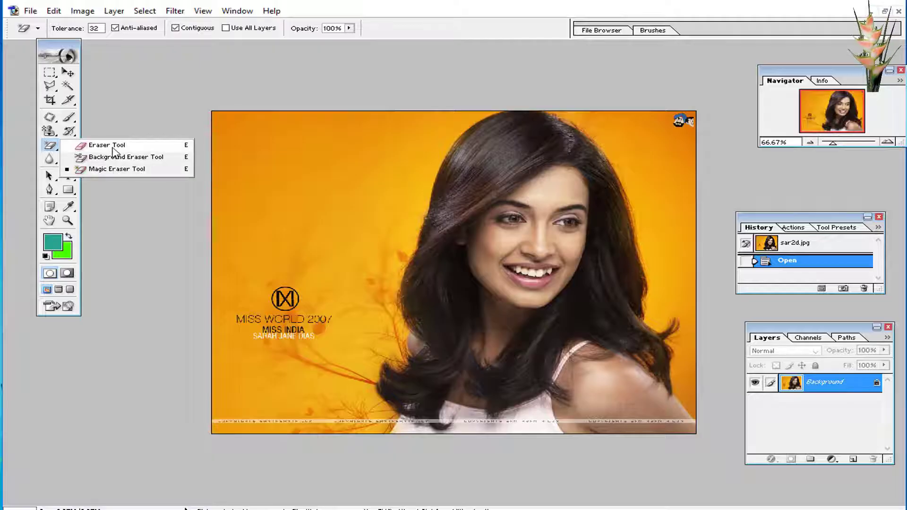
pyautogui.click(115, 171)
pyautogui.click(47, 152)
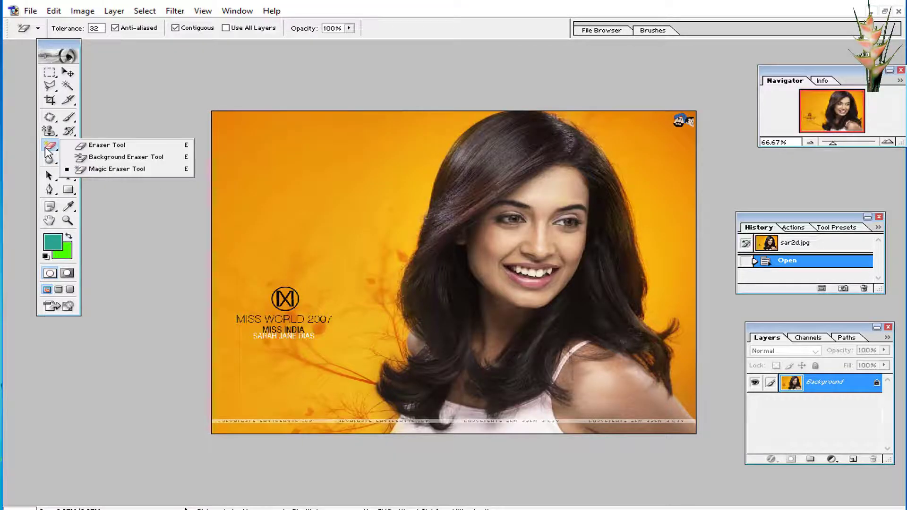
pyautogui.click(269, 178)
pyautogui.click(324, 414)
pyautogui.click(368, 425)
pyautogui.click(399, 361)
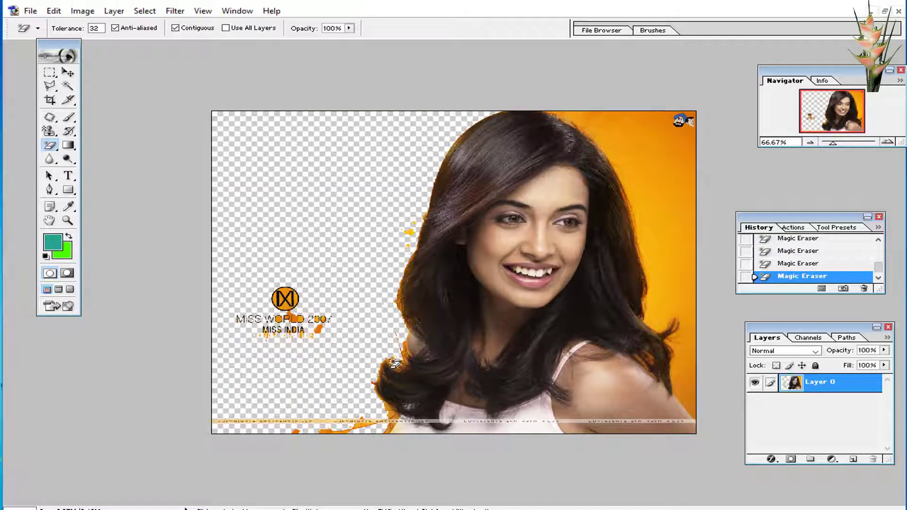
# Erase the orange background right of the woman and the leftover patches around her hair with the Magic Eraser.
pyautogui.click(671, 246)
pyautogui.click(633, 132)
pyautogui.click(565, 121)
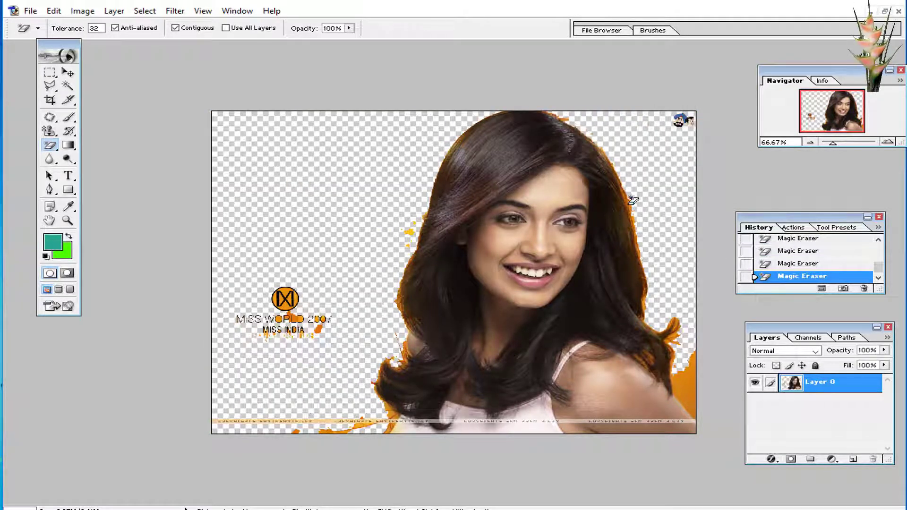
pyautogui.click(650, 363)
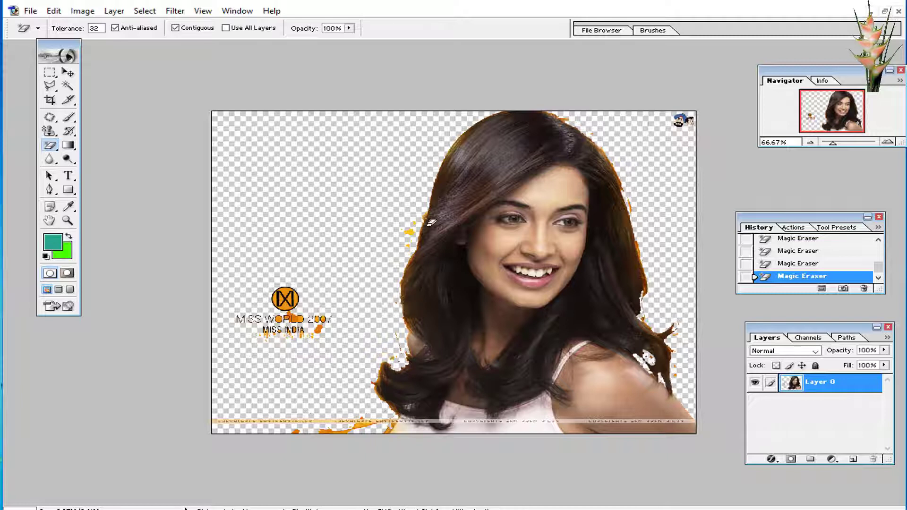
pyautogui.click(409, 233)
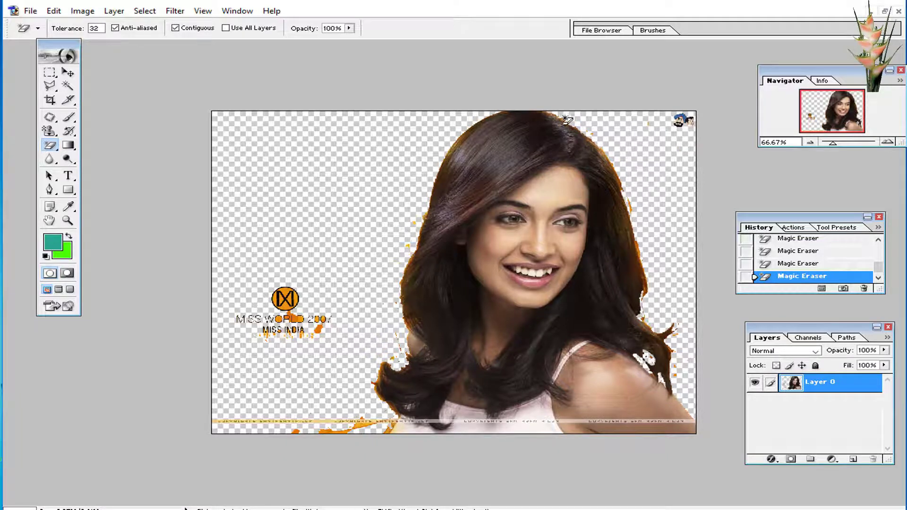
pyautogui.click(615, 172)
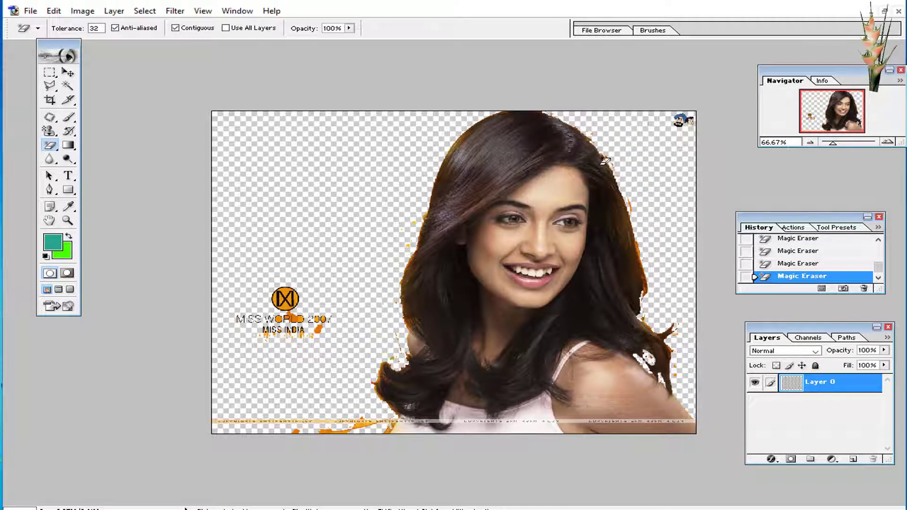
pyautogui.click(643, 255)
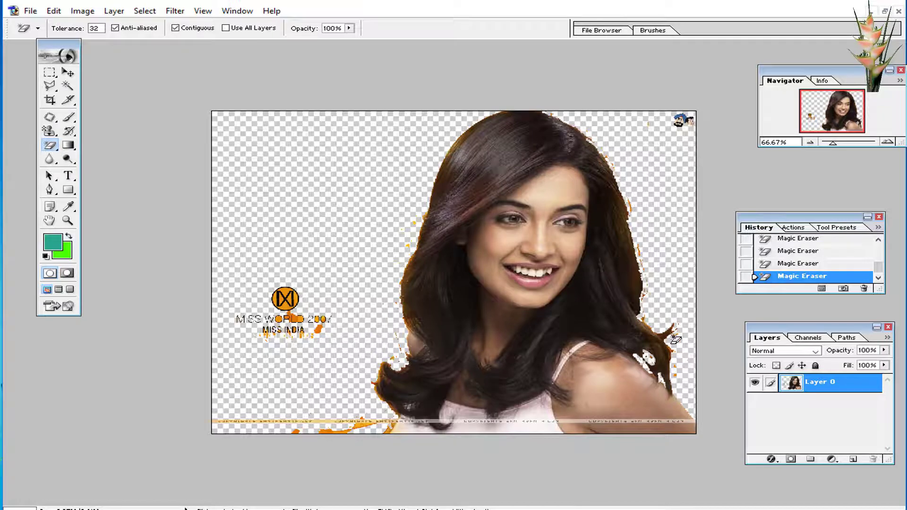
# Select the cut-out woman with a rectangular marquee, excluding the logo and the copyright strip, and copy her.
pyautogui.click(81, 10)
pyautogui.click(231, 66)
pyautogui.click(50, 86)
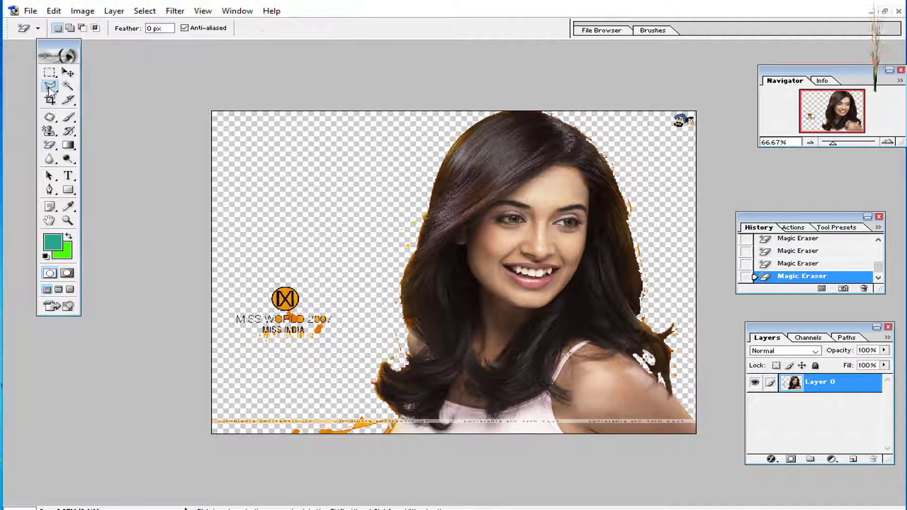
pyautogui.click(49, 75)
pyautogui.click(49, 74)
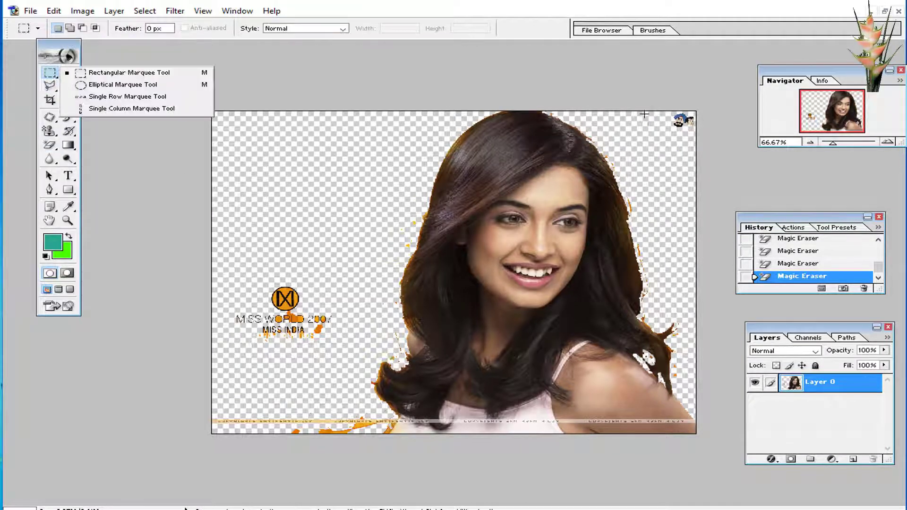
pyautogui.moveTo(645, 113); pyautogui.dragTo(475, 325)
pyautogui.moveTo(372, 414); pyautogui.dragTo(367, 418)
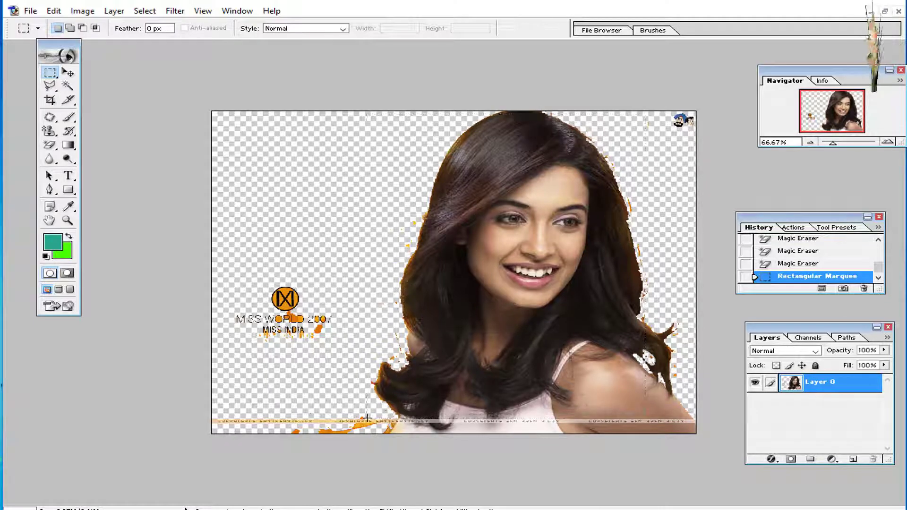
pyautogui.click(664, 113)
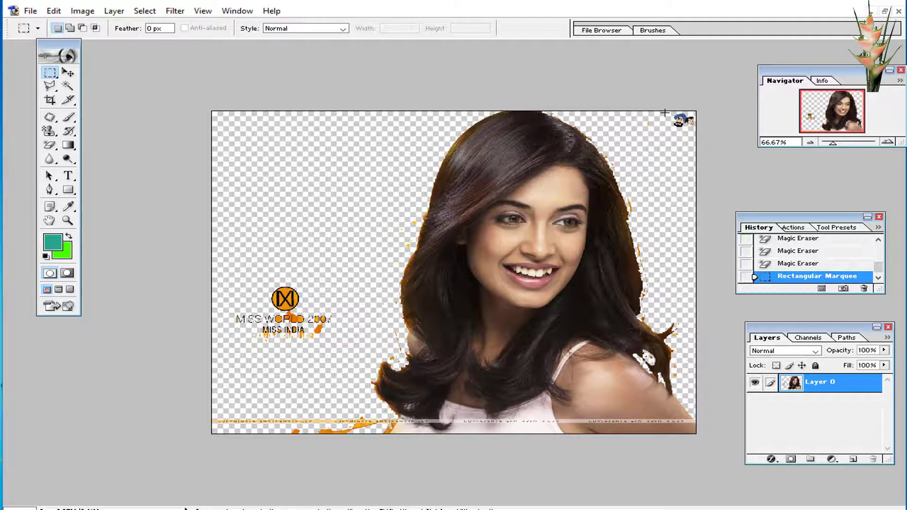
pyautogui.moveTo(621, 250); pyautogui.dragTo(369, 415)
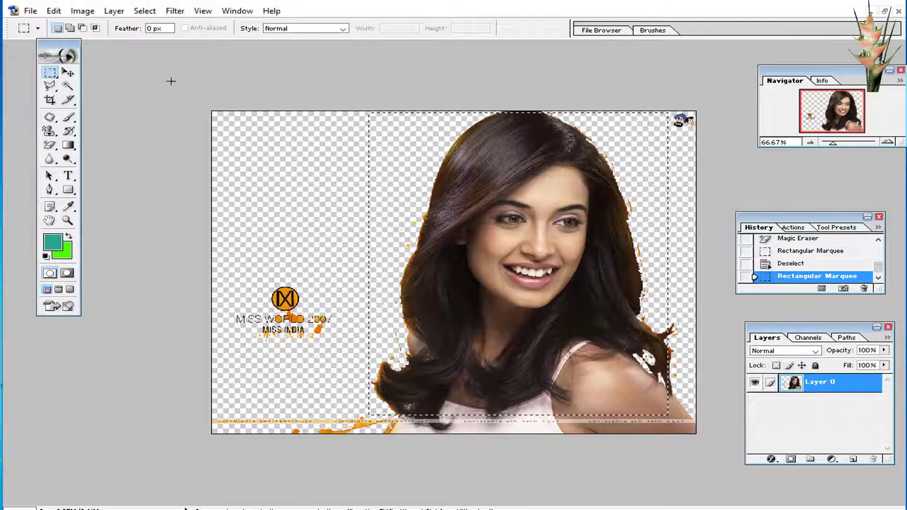
pyautogui.click(54, 11)
pyautogui.click(83, 104)
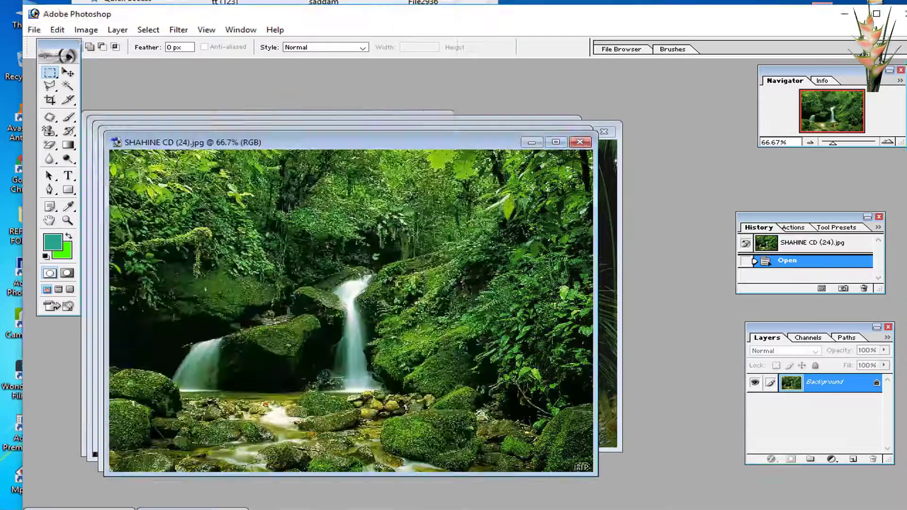
# Open the garden pond photo tt (115).JPG and paste the copied woman into it as a new layer.
pyautogui.hotkey('ctrl', 'o')
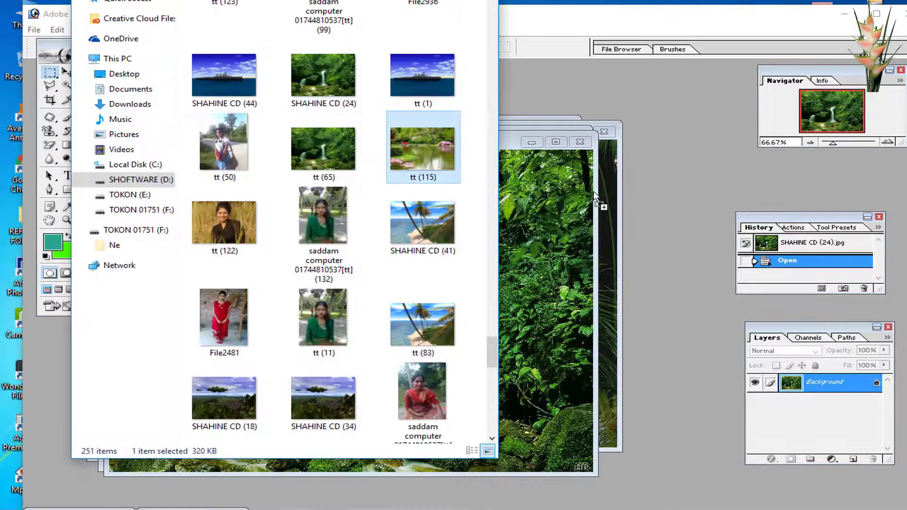
pyautogui.press('Return')
pyautogui.moveTo(472, 78); pyautogui.dragTo(482, 116)
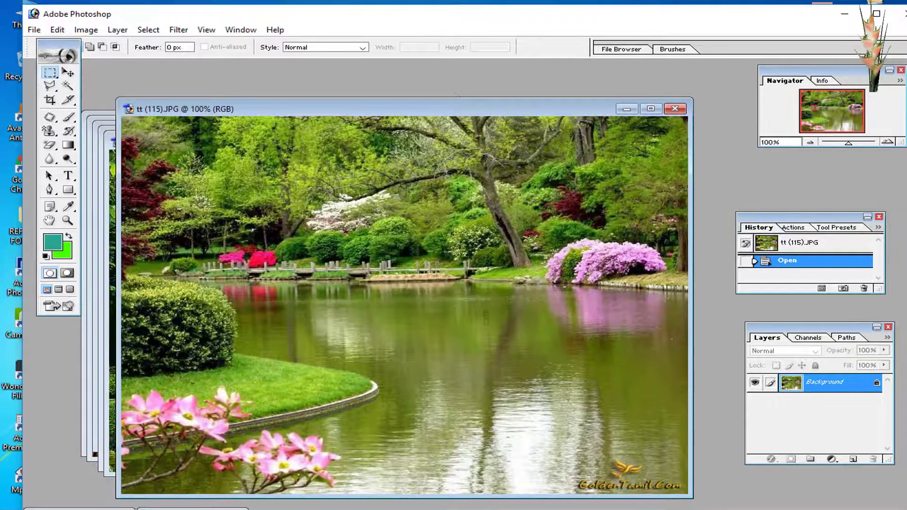
pyautogui.click(57, 30)
pyautogui.click(90, 151)
pyautogui.rightClick(323, 194)
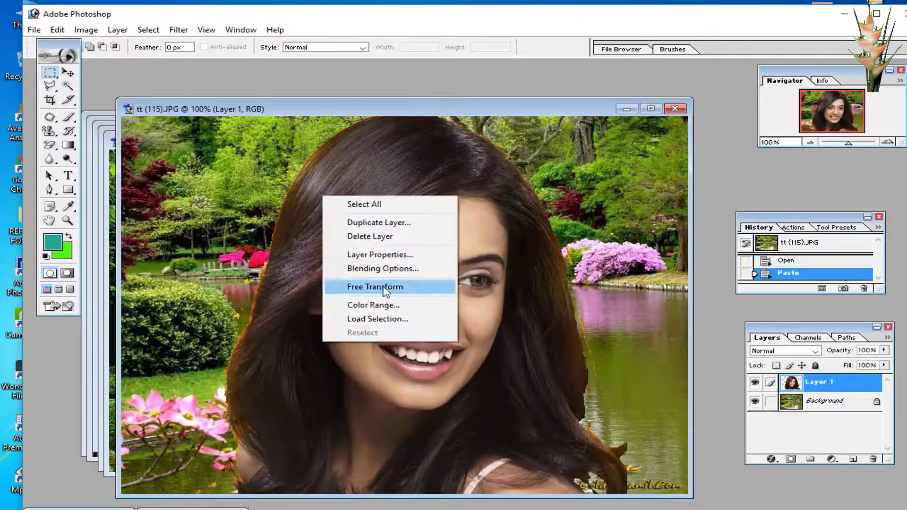
pyautogui.click(364, 285)
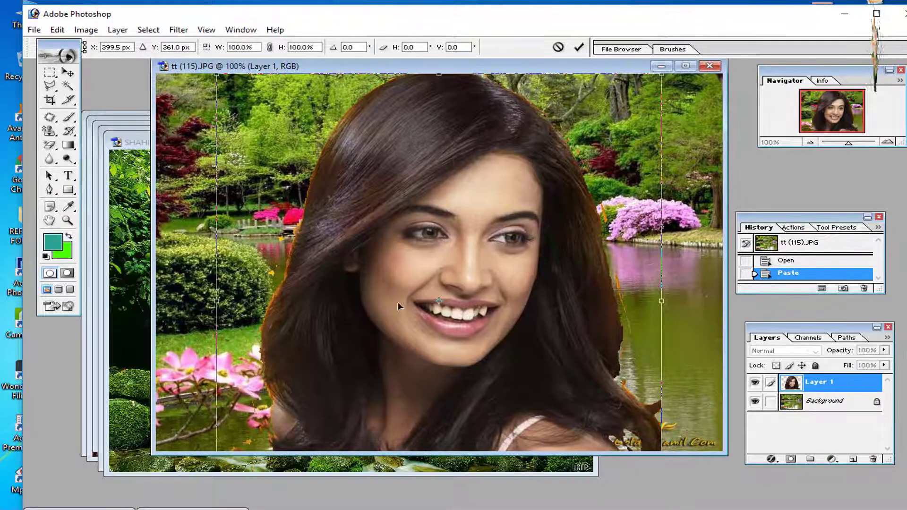
pyautogui.press('Escape')
pyautogui.press('m')
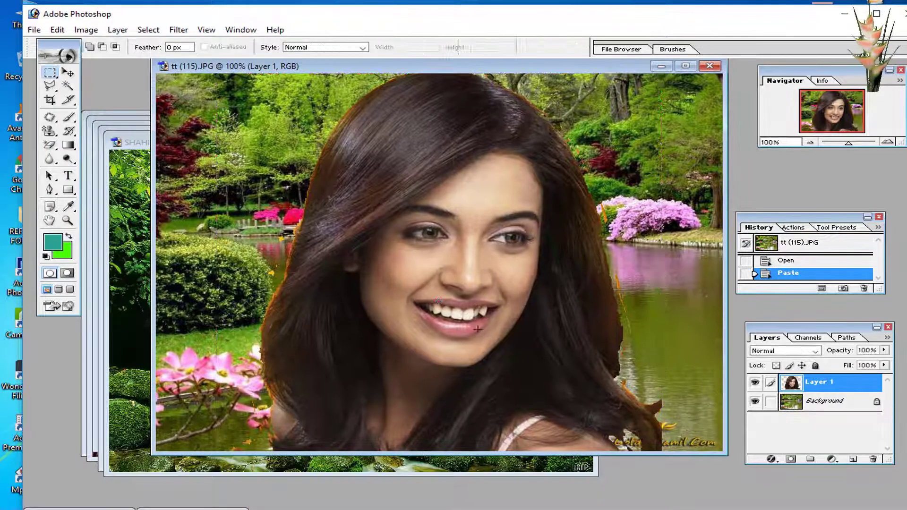
# Soften the orange fringe along the left edge of the woman's hair with the History Brush at 39% opacity and 27% flow.
pyautogui.click(68, 132)
pyautogui.moveTo(292, 191); pyautogui.dragTo(294, 250)
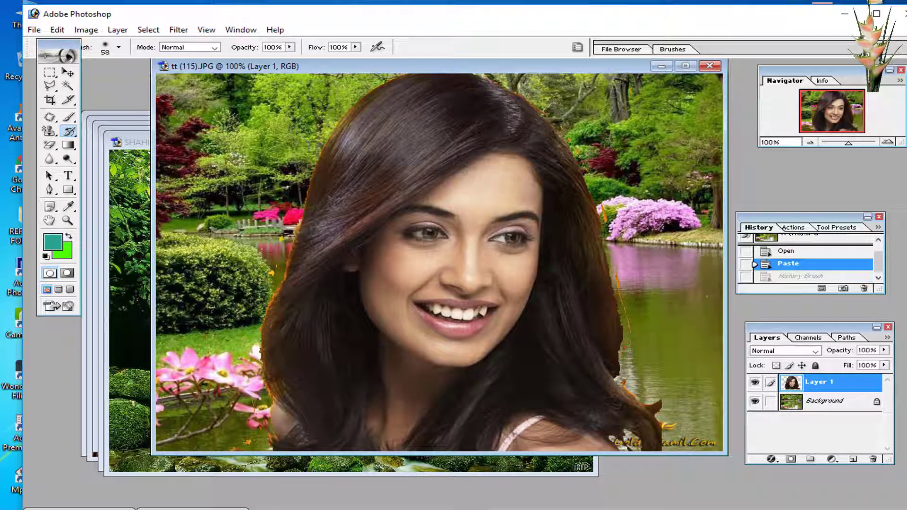
pyautogui.hotkey('ctrl', 'z')
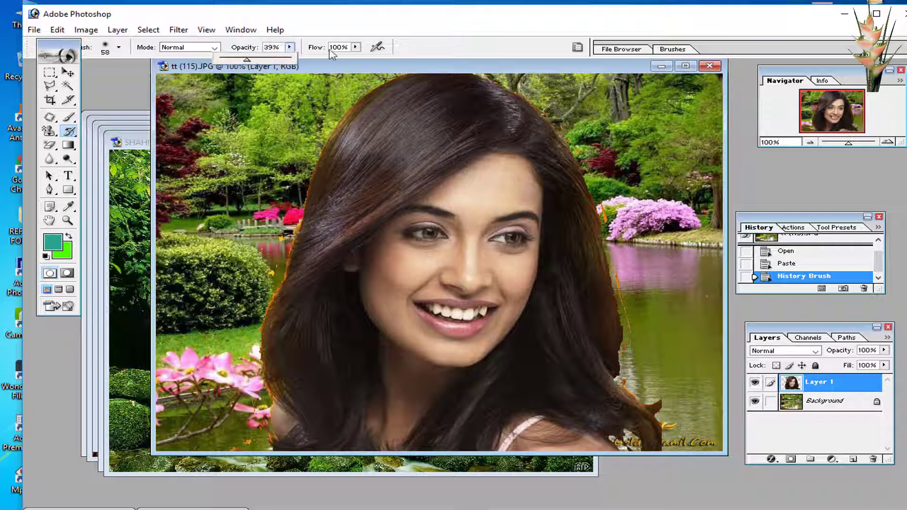
pyautogui.moveTo(355, 47); pyautogui.dragTo(304, 59)
pyautogui.click(302, 189)
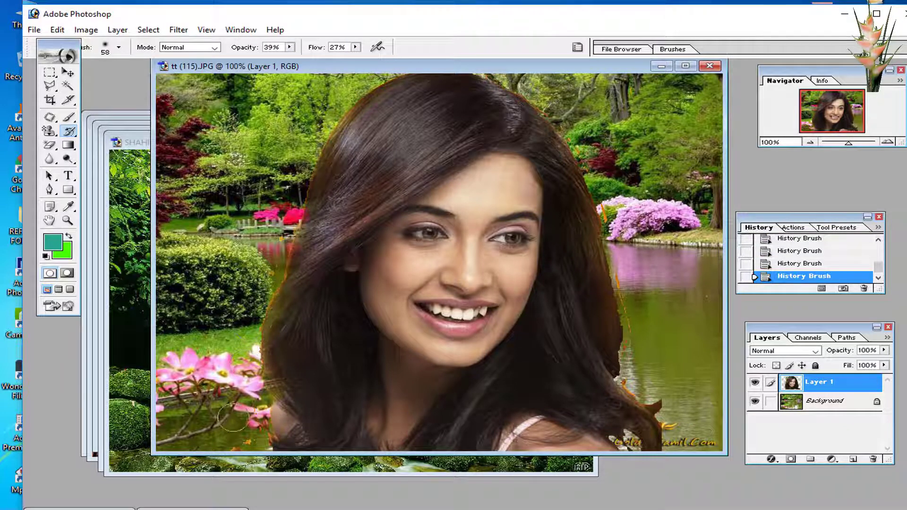
# Raise the History Brush to 100% opacity and 100% flow and clean the orange fringe along the right edge of the hair.
pyautogui.moveTo(439, 453); pyautogui.dragTo(440, 376)
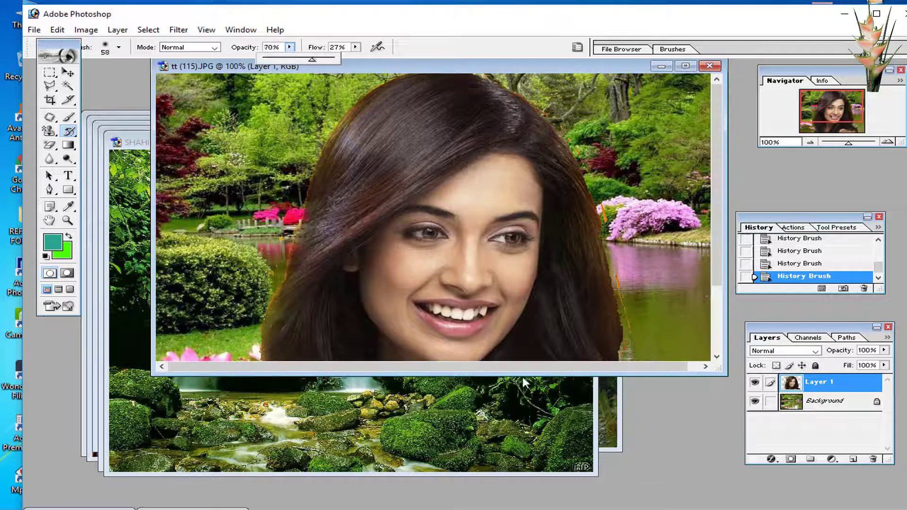
pyautogui.moveTo(524, 378); pyautogui.dragTo(523, 508)
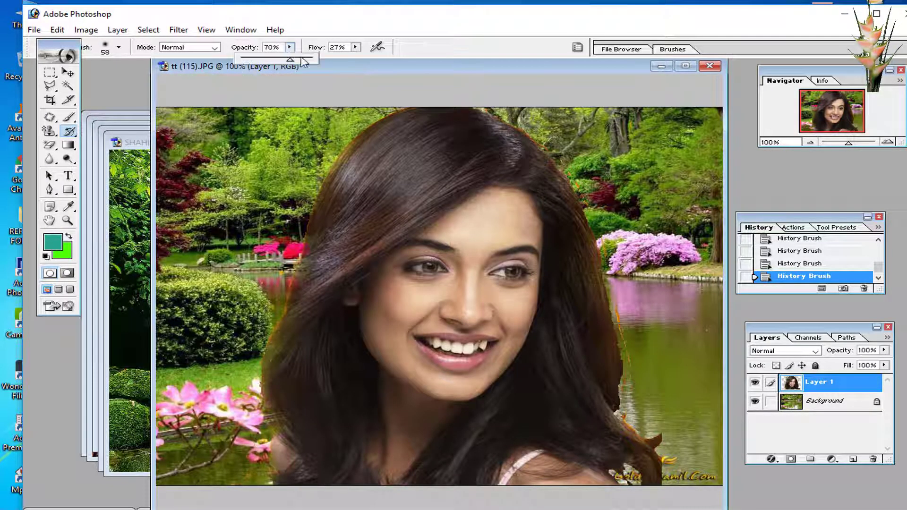
pyautogui.moveTo(302, 61); pyautogui.dragTo(312, 61)
pyautogui.moveTo(355, 47); pyautogui.dragTo(381, 65)
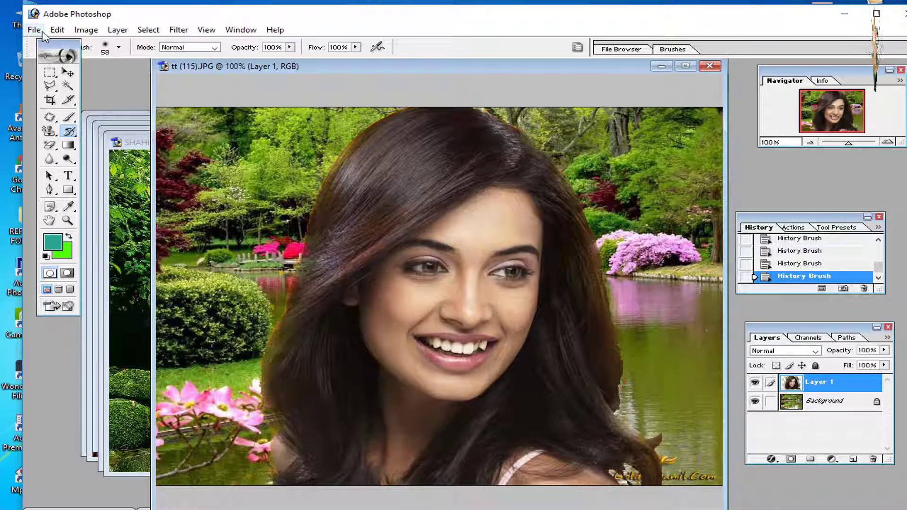
# Save the tt (115) composite as a JPEG copy in New folder (2) on the Desktop.
pyautogui.click(57, 30)
pyautogui.click(57, 30)
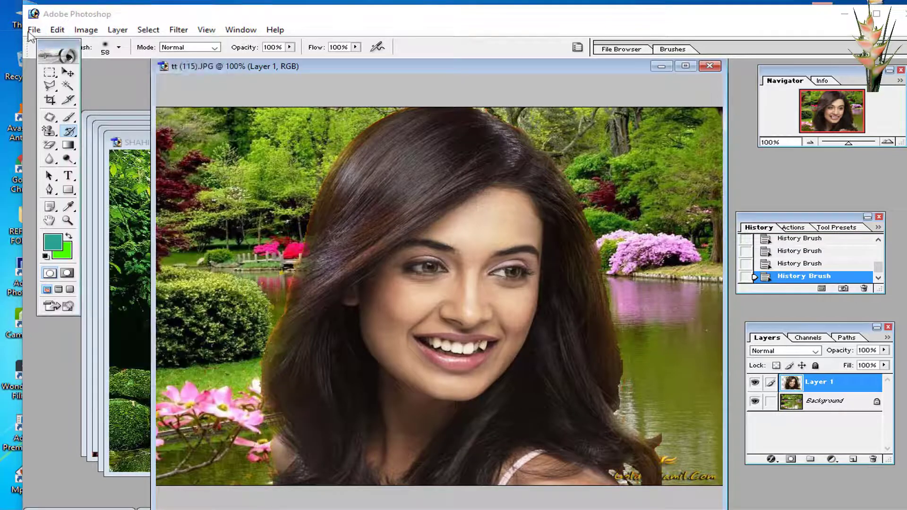
pyautogui.click(34, 30)
pyautogui.click(90, 146)
pyautogui.click(309, 140)
pyautogui.doubleClick(439, 227)
pyautogui.click(577, 278)
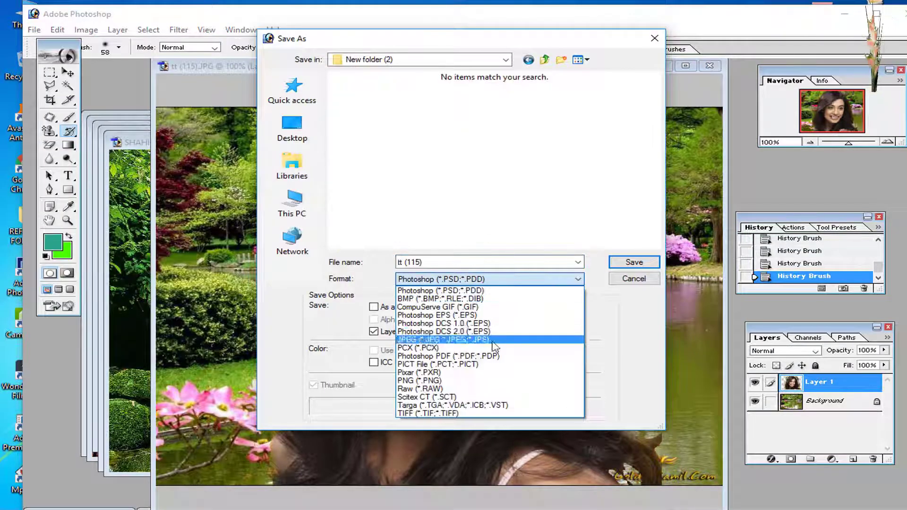
pyautogui.click(425, 358)
pyautogui.click(634, 262)
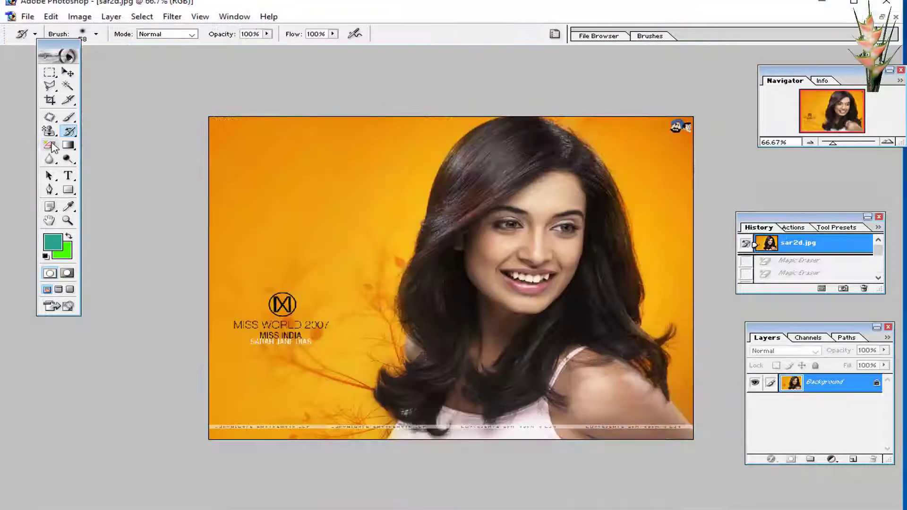
# Erase the orange along the upper-left edge of the restored sar2d.jpg with the Background Eraser and enlarge its brush.
pyautogui.rightClick(52, 147)
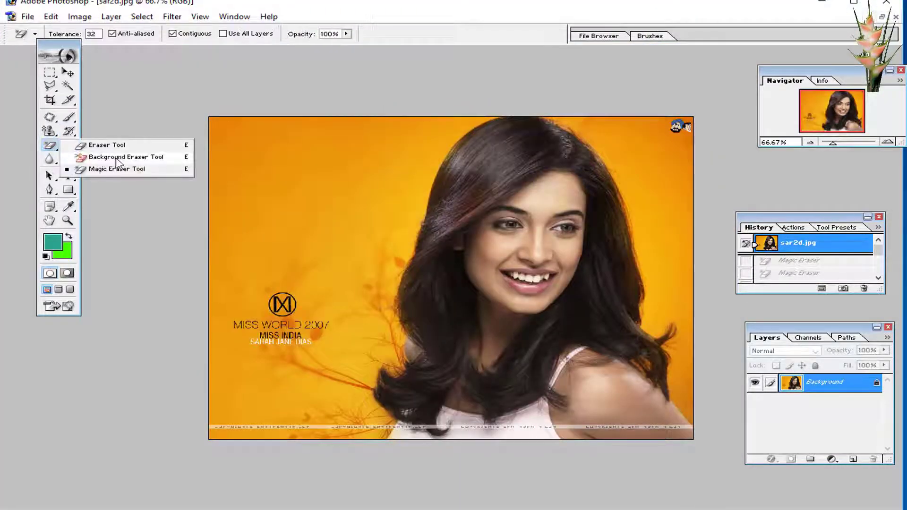
pyautogui.click(130, 160)
pyautogui.moveTo(401, 194)
pyautogui.mouseDown()
pyautogui.moveTo(402, 245)
pyautogui.moveTo(474, 255)
pyautogui.mouseUp()
pyautogui.rightClick(388, 231)
pyautogui.moveTo(400, 164)
pyautogui.mouseDown()
pyautogui.moveTo(465, 128)
pyautogui.moveTo(408, 130)
pyautogui.moveTo(451, 112)
pyautogui.moveTo(322, 131)
pyautogui.mouseUp()
pyautogui.rightClick(364, 125)
pyautogui.moveTo(445, 150); pyautogui.dragTo(471, 149)
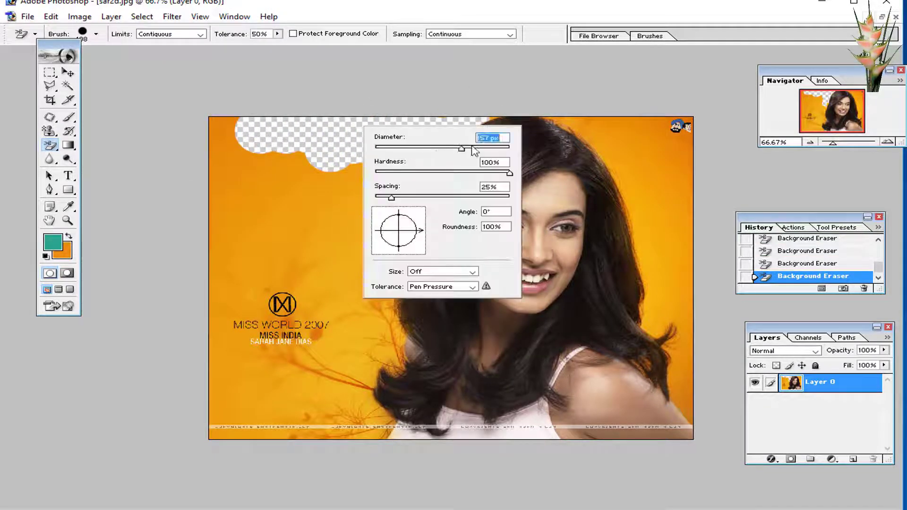
# Erase the rest of the orange background left of the woman with the enlarged Background Eraser at 50% tolerance.
pyautogui.moveTo(308, 164)
pyautogui.mouseDown()
pyautogui.moveTo(196, 132)
pyautogui.moveTo(231, 324)
pyautogui.mouseUp()
pyautogui.click(423, 225)
pyautogui.moveTo(330, 267)
pyautogui.mouseDown()
pyautogui.moveTo(380, 226)
pyautogui.moveTo(380, 255)
pyautogui.mouseUp()
pyautogui.hotkey('ctrl', 'z')
pyautogui.moveTo(365, 363)
pyautogui.mouseDown()
pyautogui.moveTo(395, 363)
pyautogui.moveTo(397, 349)
pyautogui.moveTo(345, 422)
pyautogui.moveTo(226, 416)
pyautogui.mouseUp()
# Erase the orange background right of the woman with the Background Eraser, undoing the stroke that cuts into her shoulder.
pyautogui.moveTo(670, 264); pyautogui.dragTo(659, 385)
pyautogui.click(636, 371)
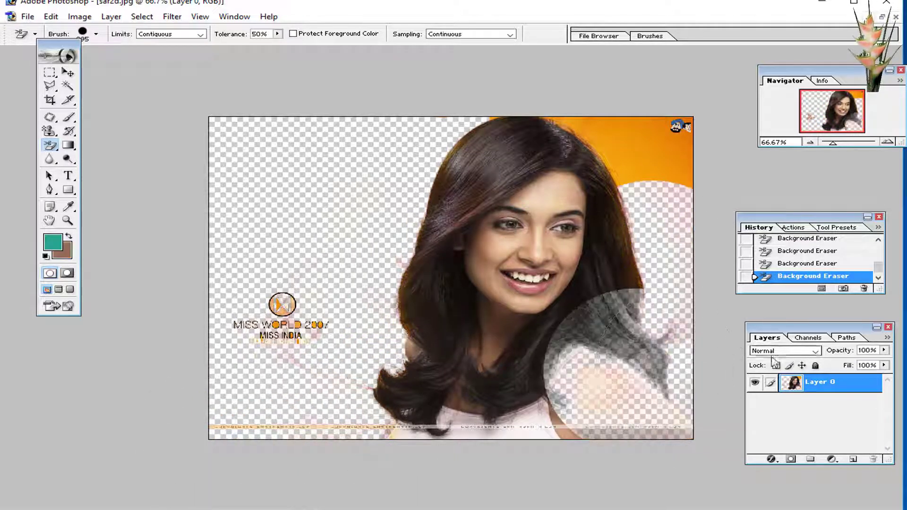
pyautogui.hotkey('ctrl', 'z')
pyautogui.moveTo(627, 168); pyautogui.dragTo(588, 137)
pyautogui.click(570, 126)
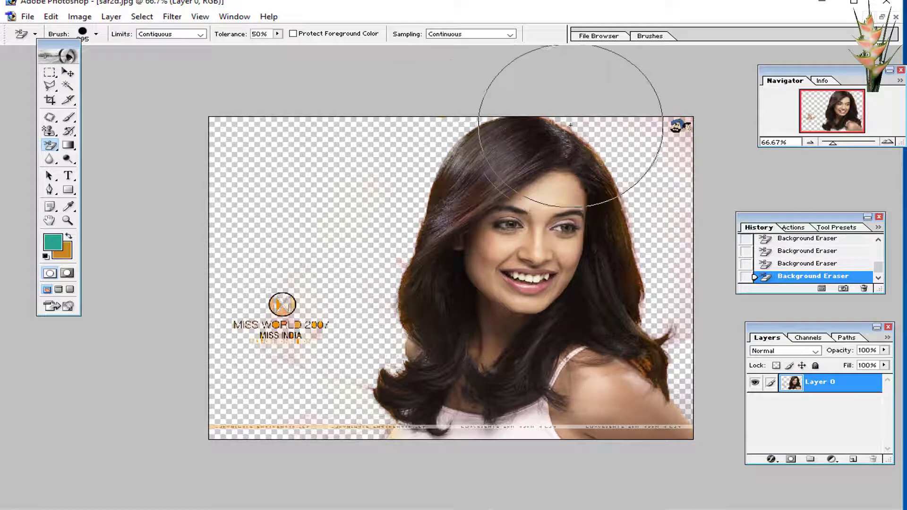
pyautogui.click(643, 325)
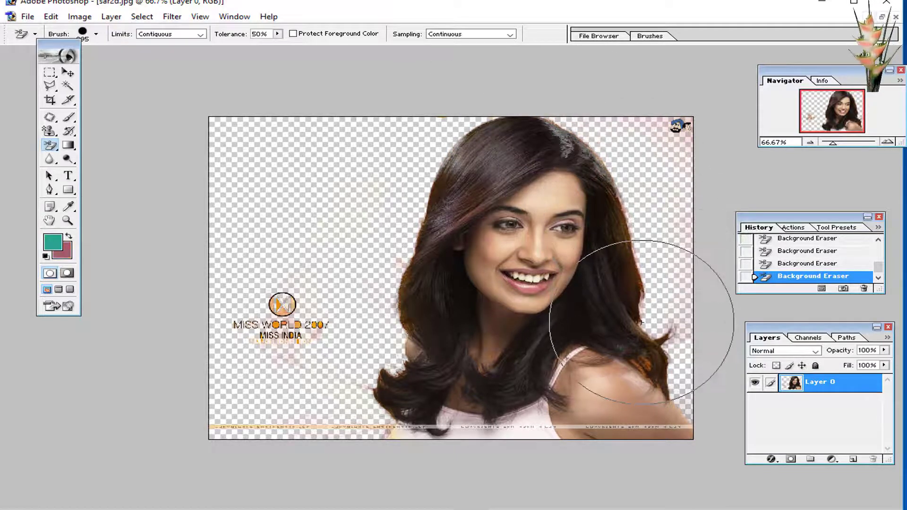
# Erase the leftover orange between the hair ends and shoulder with a smaller Background Eraser at 17% tolerance, undoing strokes that cut too far.
pyautogui.rightClick(654, 333)
pyautogui.click(647, 366)
pyautogui.click(798, 266)
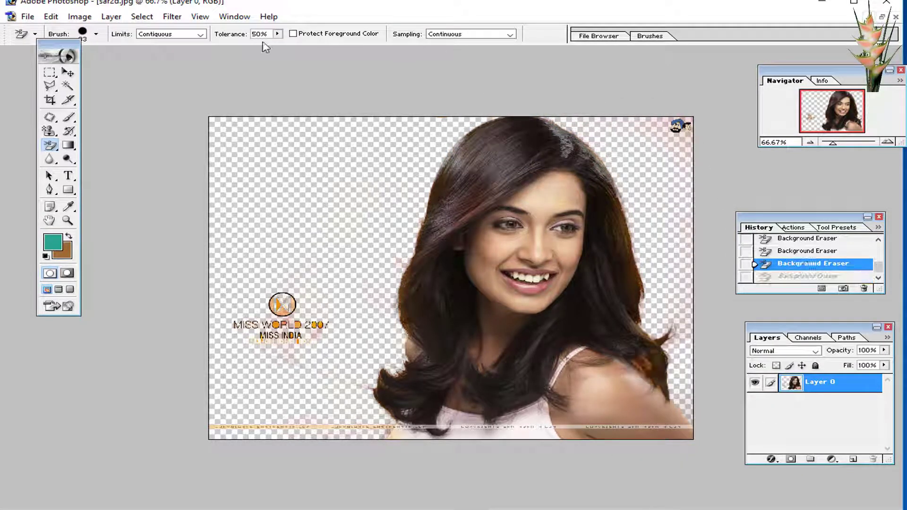
pyautogui.click(277, 34)
pyautogui.moveTo(279, 47); pyautogui.dragTo(255, 47)
pyautogui.click(648, 366)
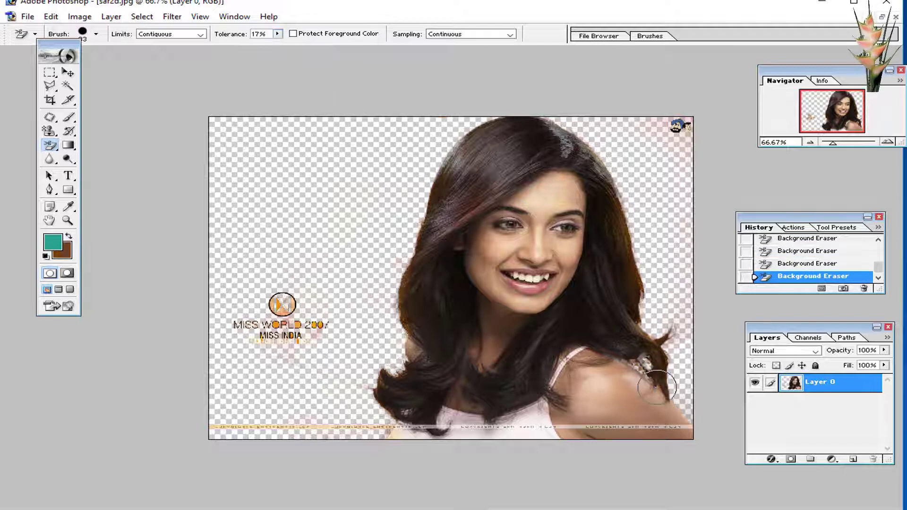
pyautogui.click(657, 387)
pyautogui.click(801, 264)
# Select the small logo in the upper-right corner of the photo with the Rectangular Marquee and delete it.
pyautogui.click(49, 72)
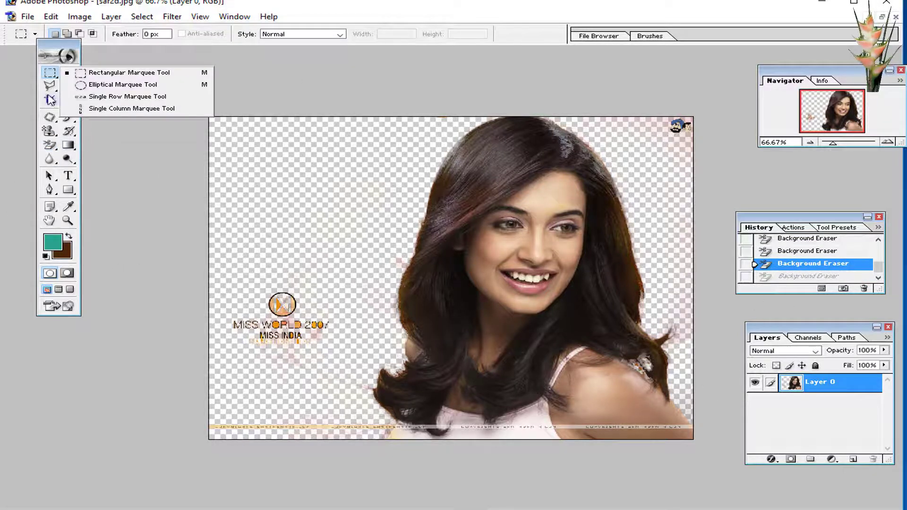
pyautogui.moveTo(648, 118); pyautogui.dragTo(739, 168)
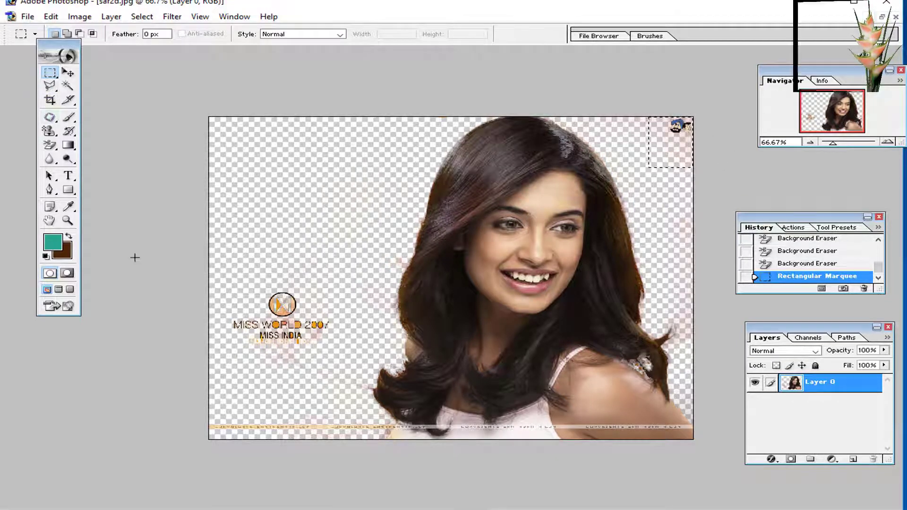
pyautogui.press('Delete')
pyautogui.press('Delete')
# Redraw the rectangular marquee around the woman, leaving out the Miss World logo and the bottom strip, and copy the selection.
pyautogui.moveTo(606, 120)
pyautogui.mouseDown()
pyautogui.moveTo(672, 135)
pyautogui.moveTo(420, 471)
pyautogui.mouseUp()
pyautogui.click(670, 197)
pyautogui.click(50, 73)
pyautogui.moveTo(343, 425); pyautogui.dragTo(342, 427)
pyautogui.click(51, 17)
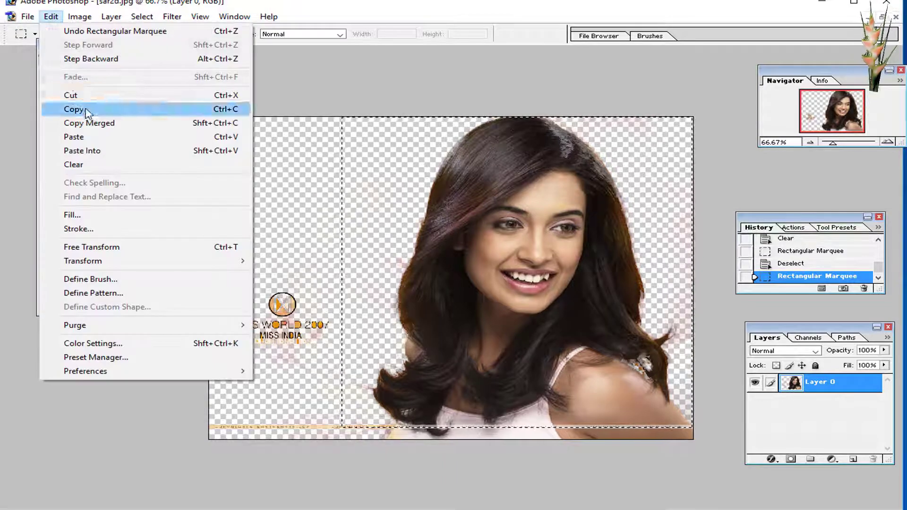
pyautogui.click(78, 108)
# Paste the copied woman into the waterfall image SHAHINE CD (24).jpg and move its window higher in the workspace.
pyautogui.click(870, 18)
pyautogui.moveTo(375, 130); pyautogui.dragTo(420, 135)
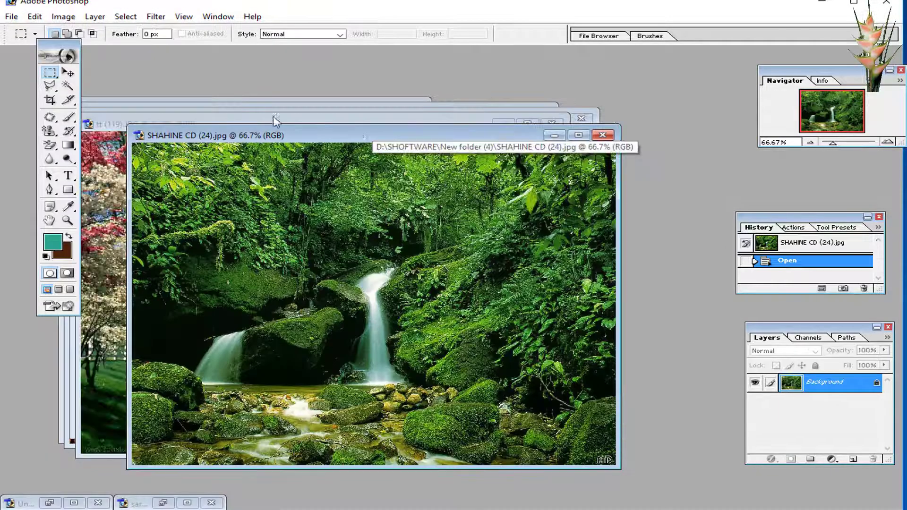
pyautogui.click(35, 16)
pyautogui.click(58, 137)
pyautogui.moveTo(359, 135); pyautogui.dragTo(376, 99)
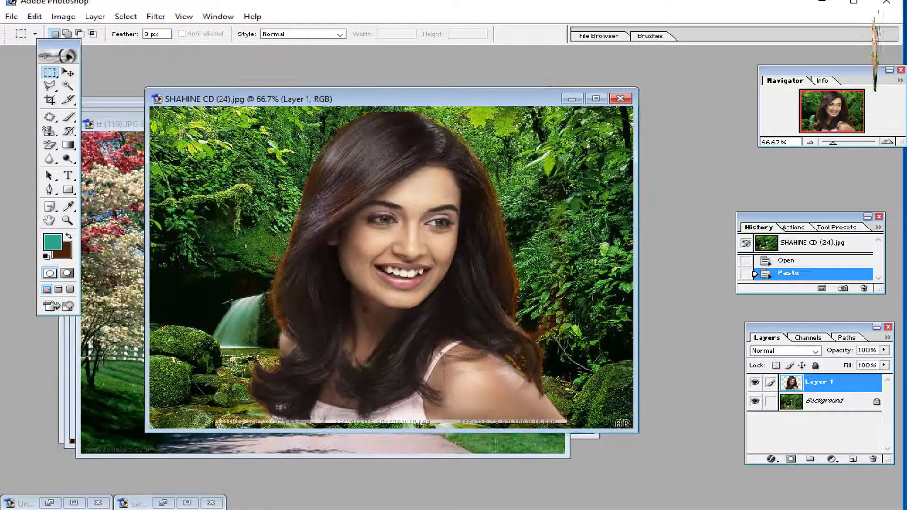
# Free Transform the pasted woman to 102.6% width and 101.9% height, and move her to the right of the waterfall.
pyautogui.rightClick(363, 211)
pyautogui.click(385, 307)
pyautogui.moveTo(568, 428); pyautogui.dragTo(576, 431)
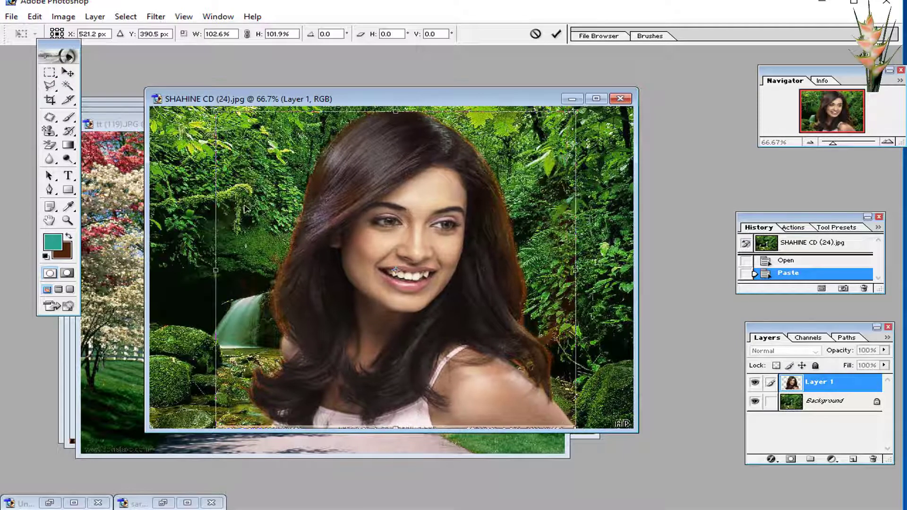
pyautogui.moveTo(246, 209); pyautogui.dragTo(303, 220)
pyautogui.press('Return')
# Clean the fringe along the left edge of the woman's hair with the History Brush, undoing the stroke that goes too far.
pyautogui.rightClick(51, 75)
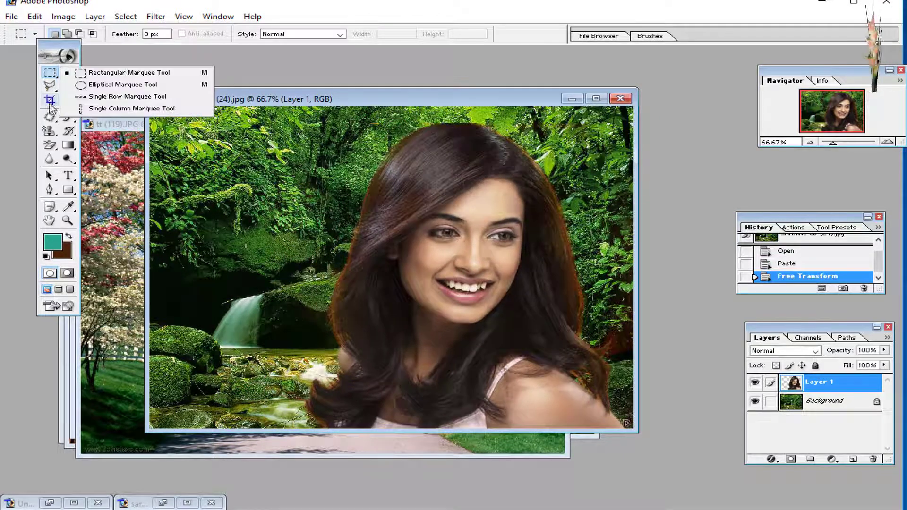
pyautogui.click(66, 118)
pyautogui.rightClick(70, 131)
pyautogui.click(137, 131)
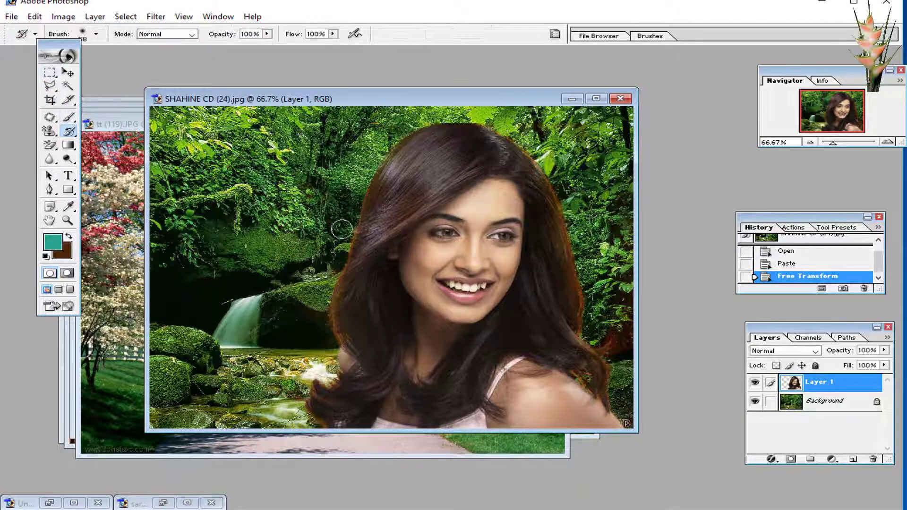
pyautogui.moveTo(341, 229)
pyautogui.mouseDown()
pyautogui.moveTo(339, 292)
pyautogui.moveTo(368, 327)
pyautogui.mouseUp()
pyautogui.click(801, 264)
pyautogui.click(347, 229)
pyautogui.click(345, 231)
pyautogui.click(344, 233)
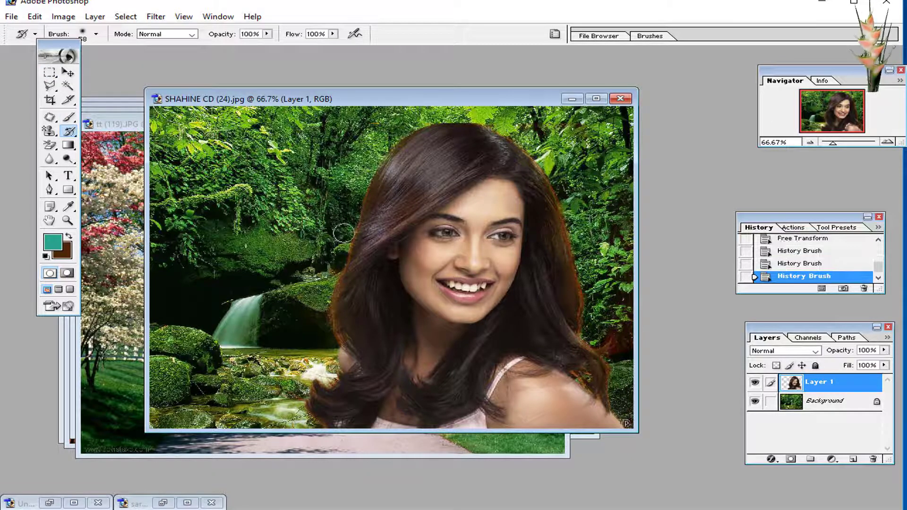
pyautogui.click(337, 264)
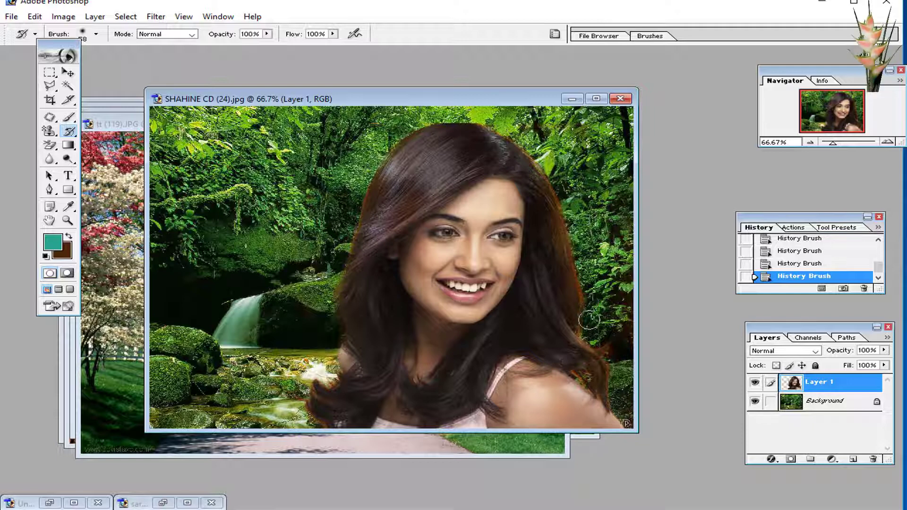
# Enlarge the History Brush and remove the orange fringe along the right edge of the woman's hair, undoing unwanted strokes.
pyautogui.click(758, 263)
pyautogui.click(589, 307)
pyautogui.rightClick(587, 278)
pyautogui.click(693, 246)
pyautogui.click(575, 215)
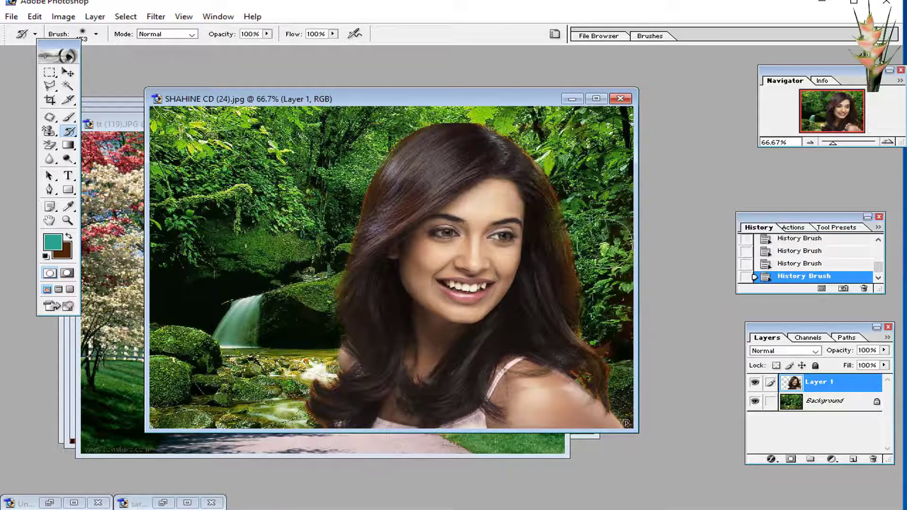
pyautogui.click(781, 255)
pyautogui.click(555, 215)
pyautogui.click(598, 243)
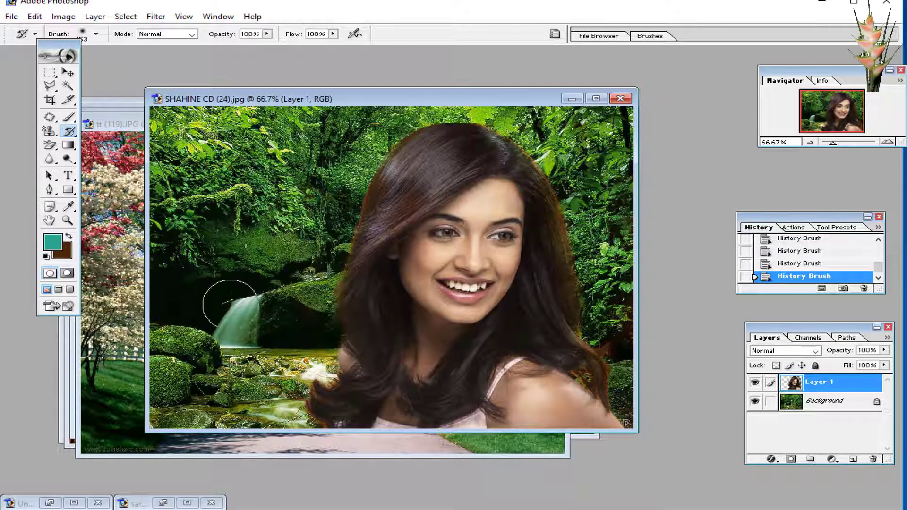
# Open the Save As dialog for the SHAHINE CD (24) composite.
pyautogui.click(11, 16)
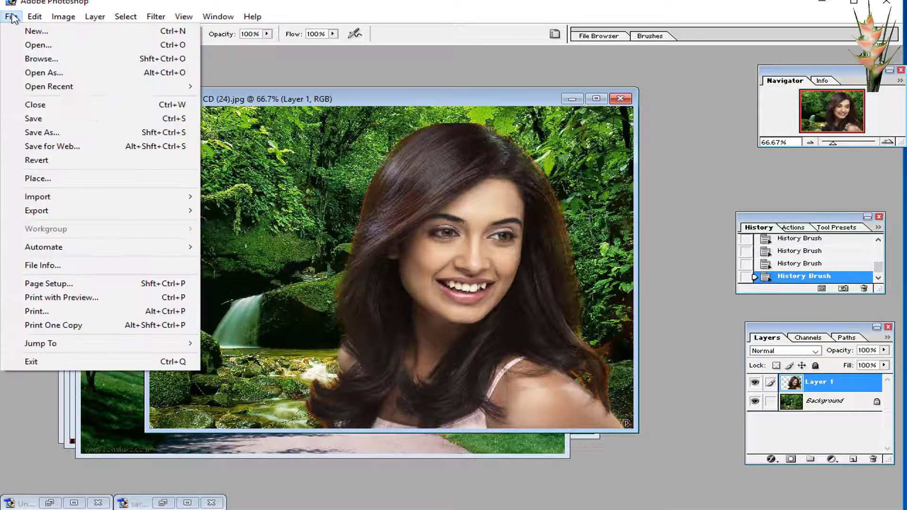
pyautogui.click(71, 132)
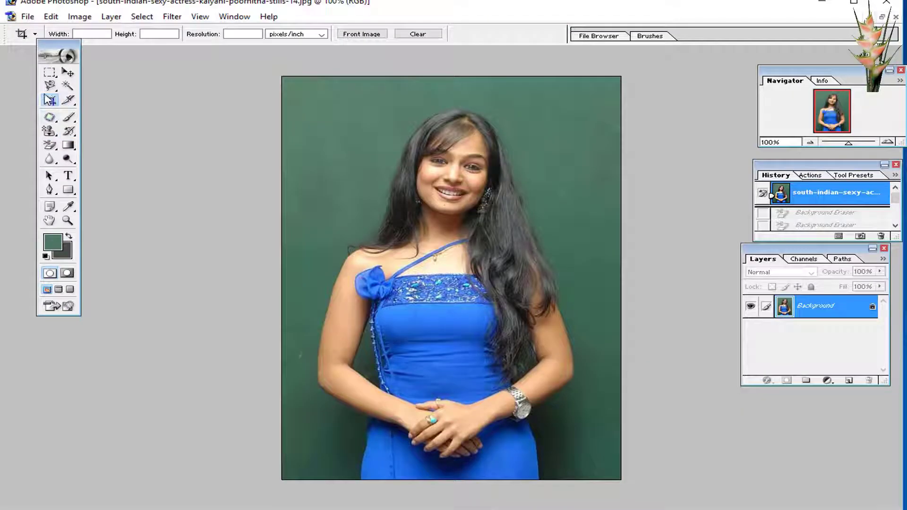
# Trace the left edge of the blue skirt from the photo's bottom with the Magnetic Lasso at about 739% zoom, restarting the misplaced outline.
pyautogui.click(49, 86)
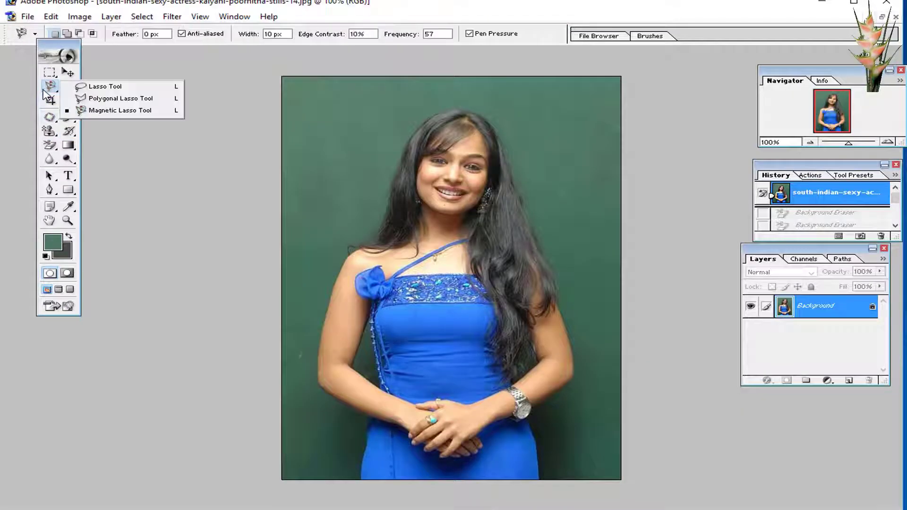
pyautogui.click(108, 112)
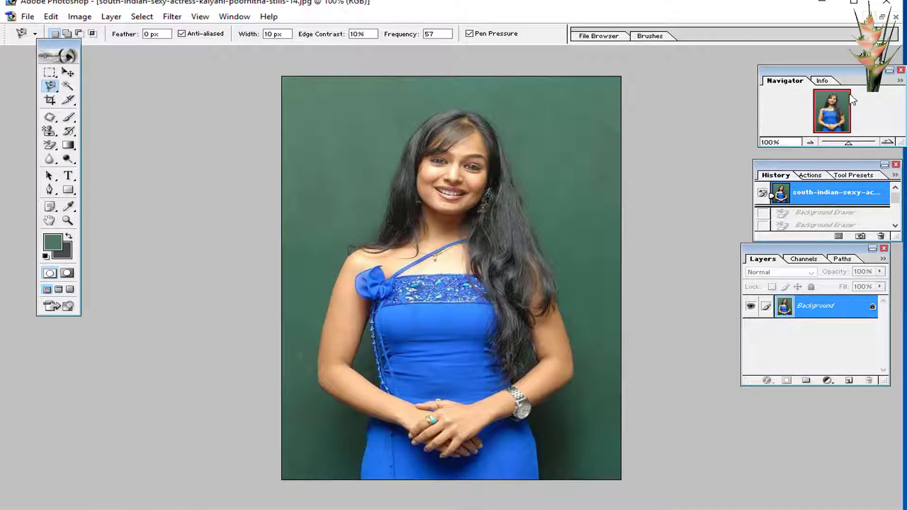
pyautogui.moveTo(848, 143); pyautogui.dragTo(872, 145)
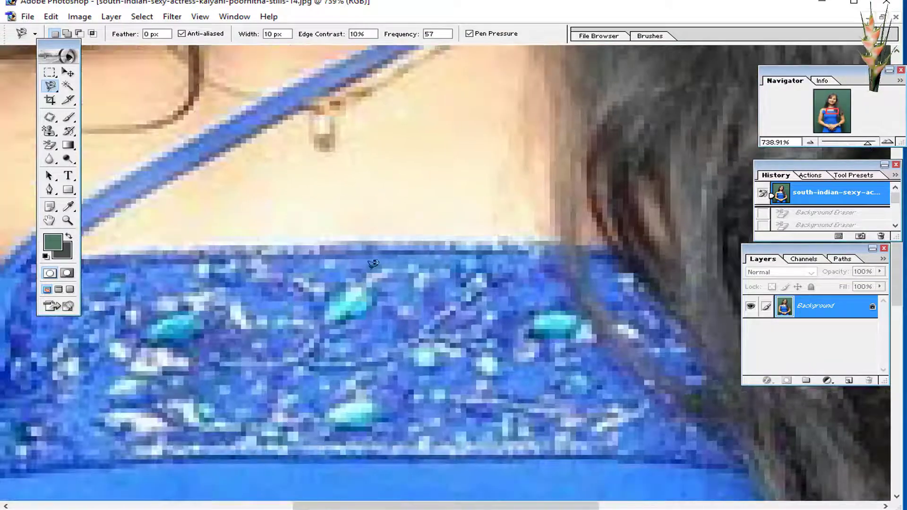
pyautogui.moveTo(373, 264); pyautogui.dragTo(708, 151)
pyautogui.moveTo(350, 340); pyautogui.dragTo(671, 52)
pyautogui.moveTo(391, 411); pyautogui.dragTo(231, 75)
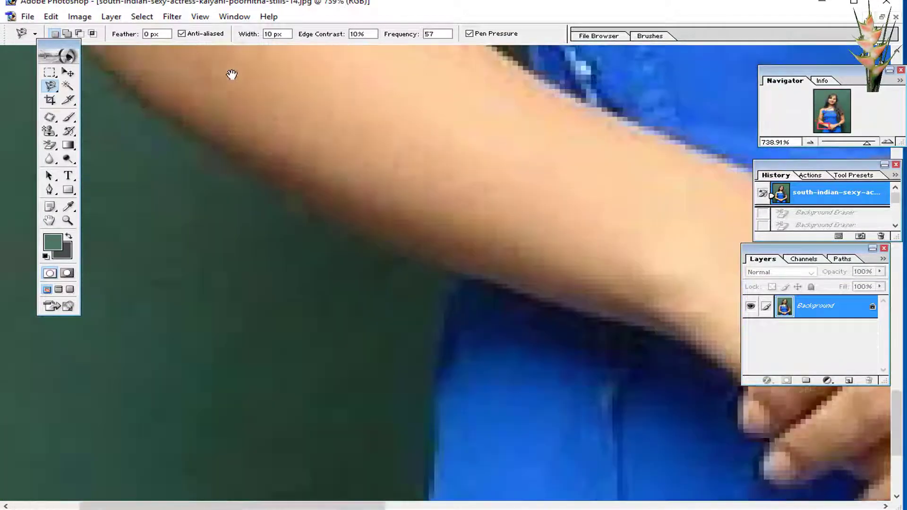
pyautogui.moveTo(599, 376); pyautogui.dragTo(385, 328)
pyautogui.moveTo(172, 460); pyautogui.dragTo(385, 166)
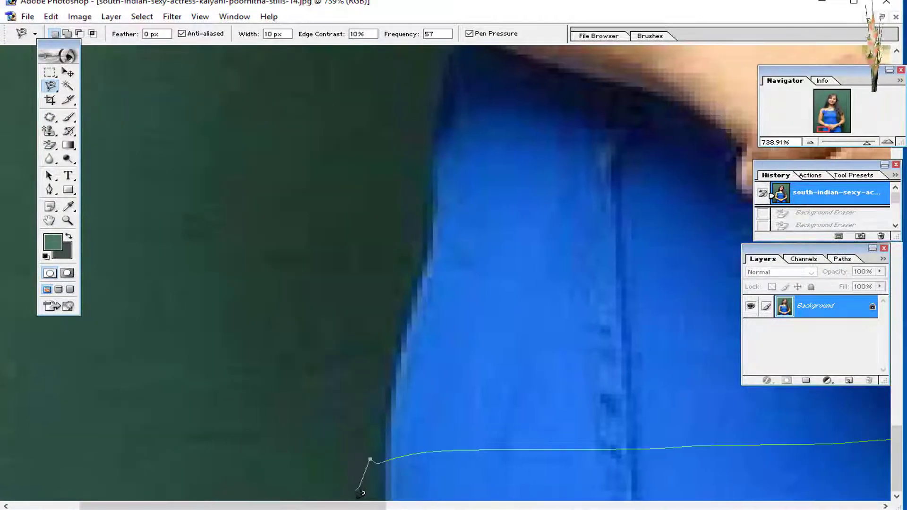
pyautogui.doubleClick(381, 486)
pyautogui.click(375, 492)
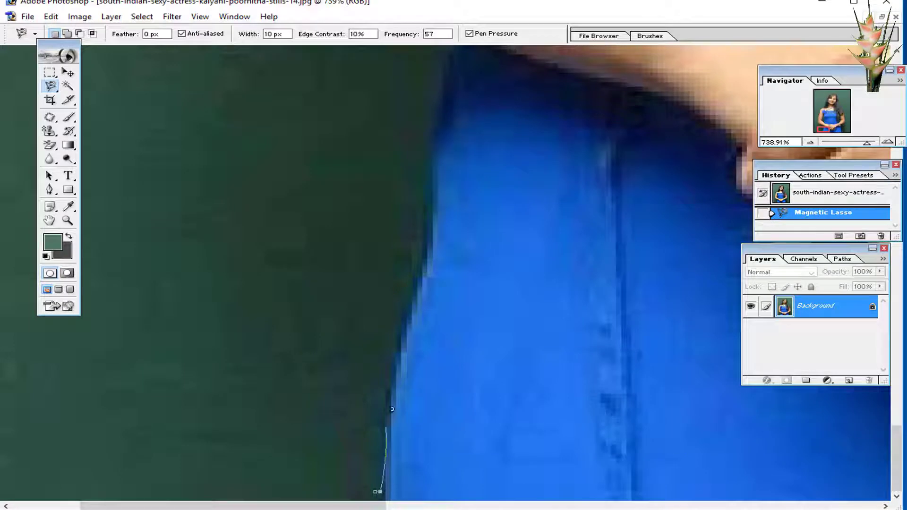
pyautogui.moveTo(449, 62); pyautogui.dragTo(462, 362)
# Continue the Magnetic Lasso outline along the underside of the left forearm, around the elbow and up the arm to the shoulder.
pyautogui.moveTo(428, 321)
pyautogui.mouseDown()
pyautogui.moveTo(218, 224)
pyautogui.moveTo(205, 186)
pyautogui.mouseUp()
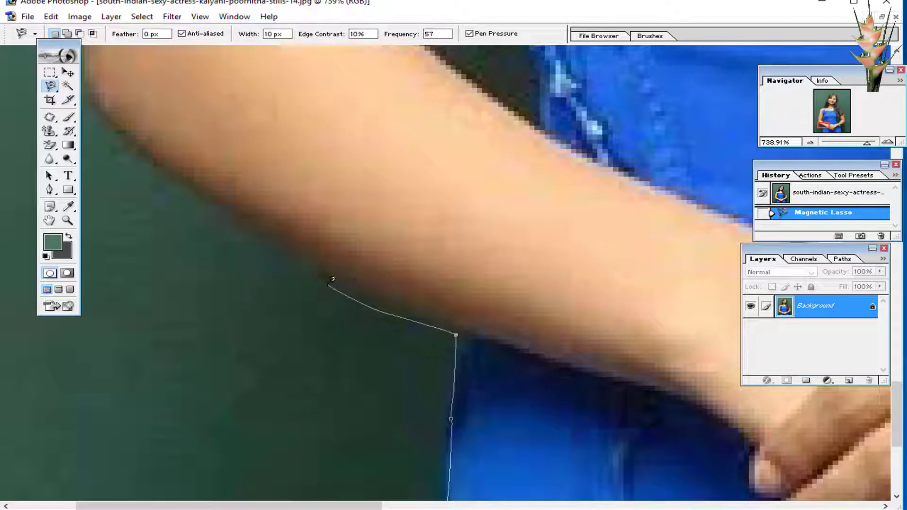
pyautogui.moveTo(238, 228); pyautogui.dragTo(467, 380)
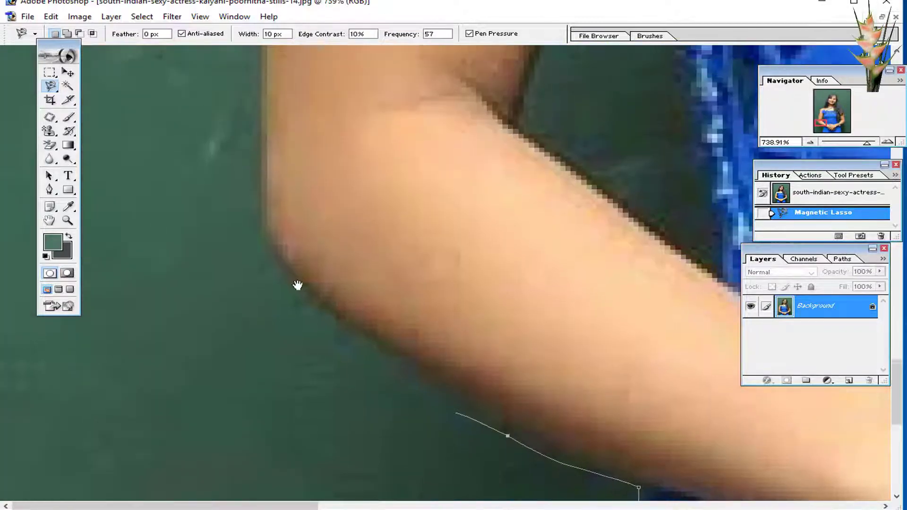
pyautogui.click(268, 251)
pyautogui.moveTo(268, 251); pyautogui.dragTo(272, 498)
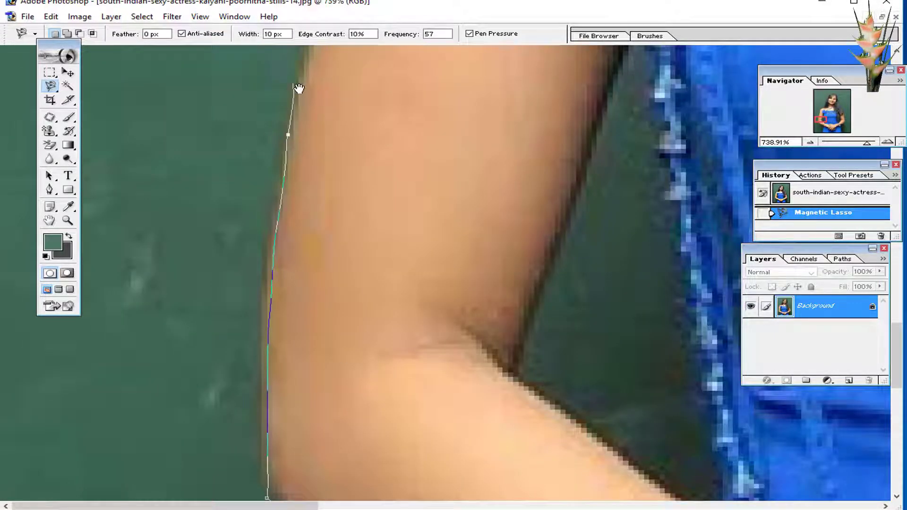
pyautogui.moveTo(298, 88); pyautogui.dragTo(286, 461)
pyautogui.moveTo(376, 151); pyautogui.dragTo(349, 360)
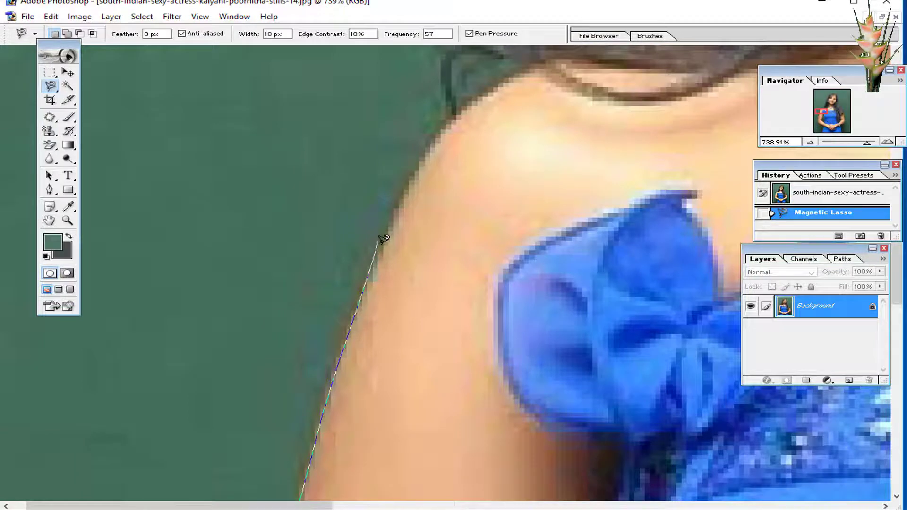
pyautogui.moveTo(383, 239); pyautogui.dragTo(281, 469)
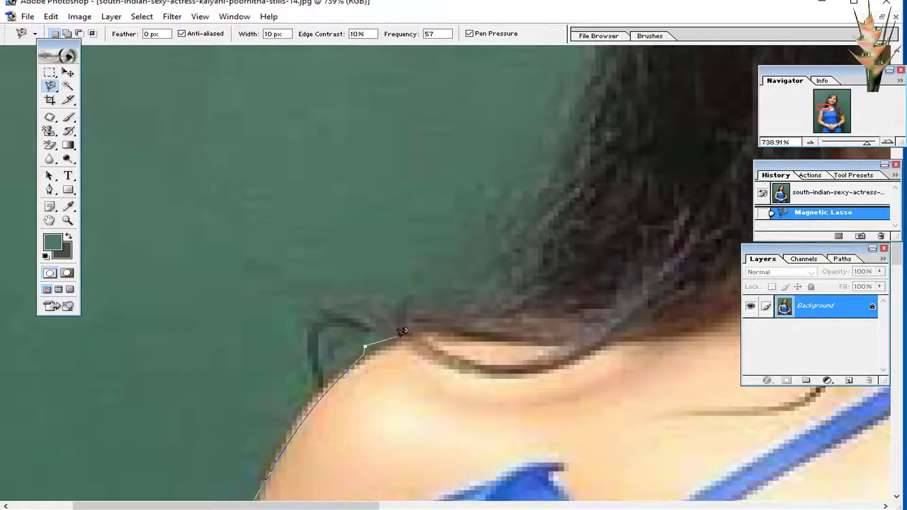
# Continue the Magnetic Lasso outline up the left side of the woman's hair to the crown, removing the stray anchor point there.
pyautogui.moveTo(473, 312); pyautogui.dragTo(240, 398)
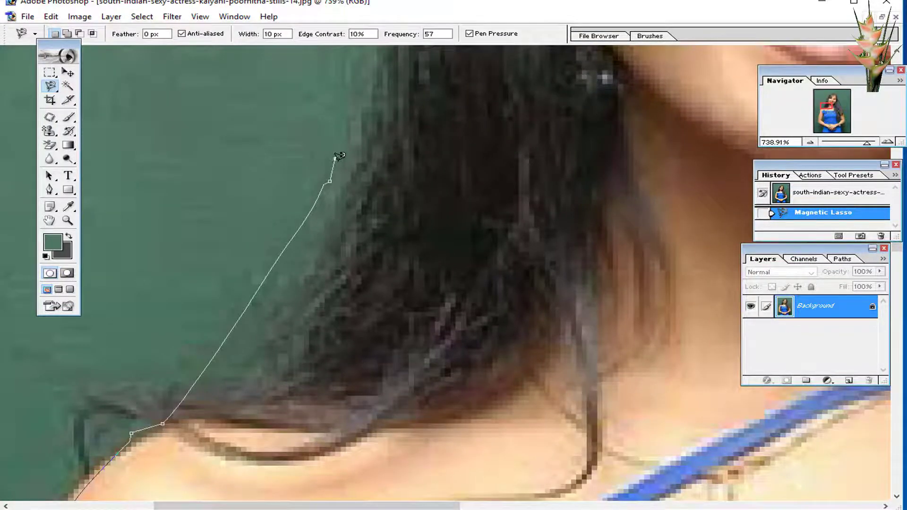
pyautogui.moveTo(339, 156); pyautogui.dragTo(325, 466)
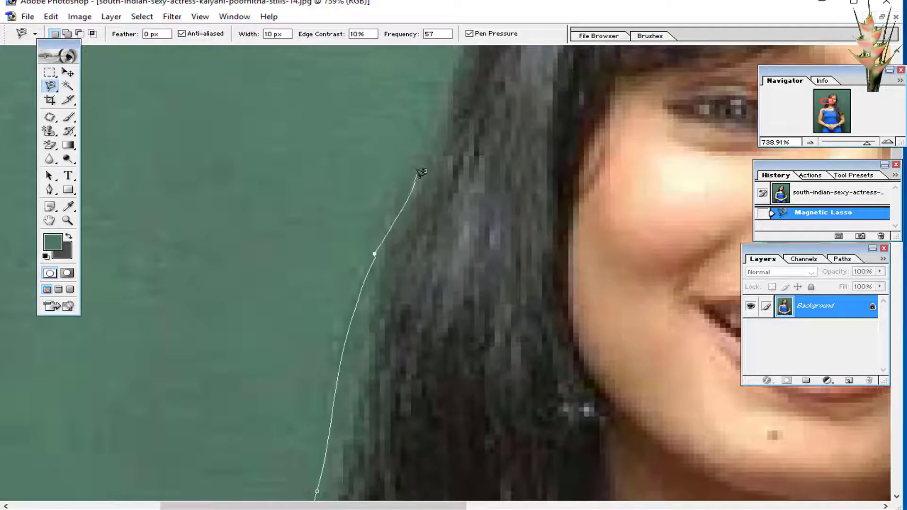
pyautogui.moveTo(421, 173); pyautogui.dragTo(267, 480)
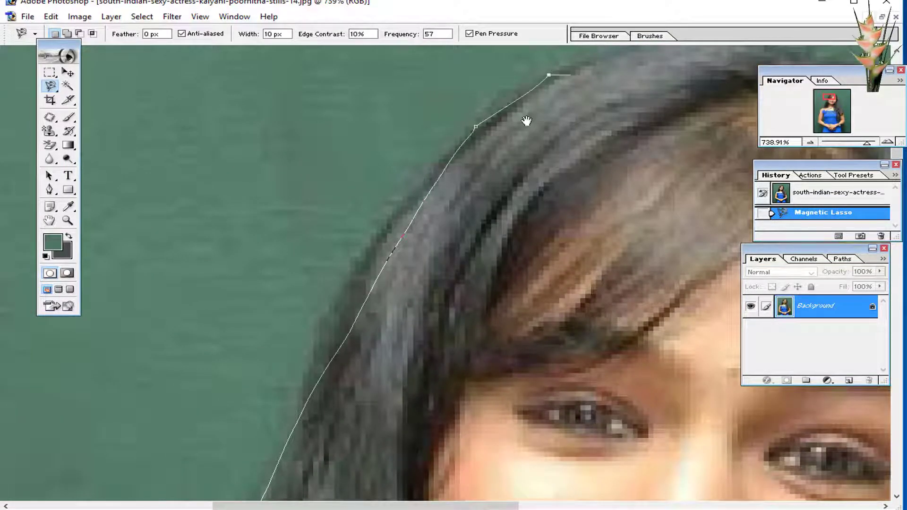
pyautogui.moveTo(527, 121); pyautogui.dragTo(220, 424)
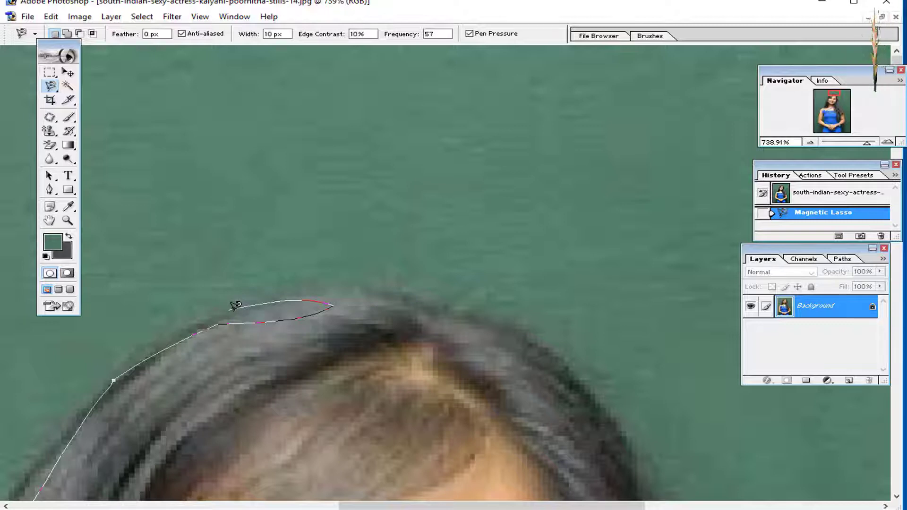
pyautogui.press('Delete')
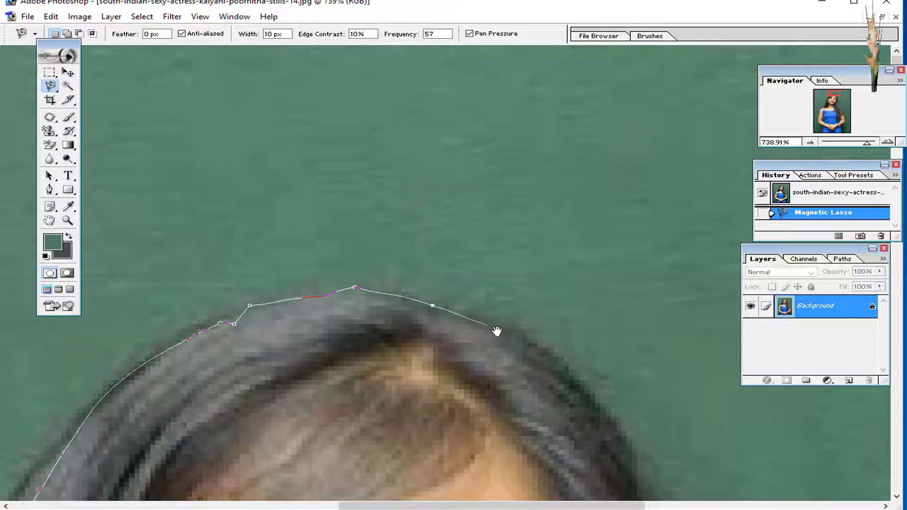
# Continue the Magnetic Lasso outline over the crown and down the right side of the woman's hair toward its lower end.
pyautogui.moveTo(542, 348); pyautogui.dragTo(385, 231)
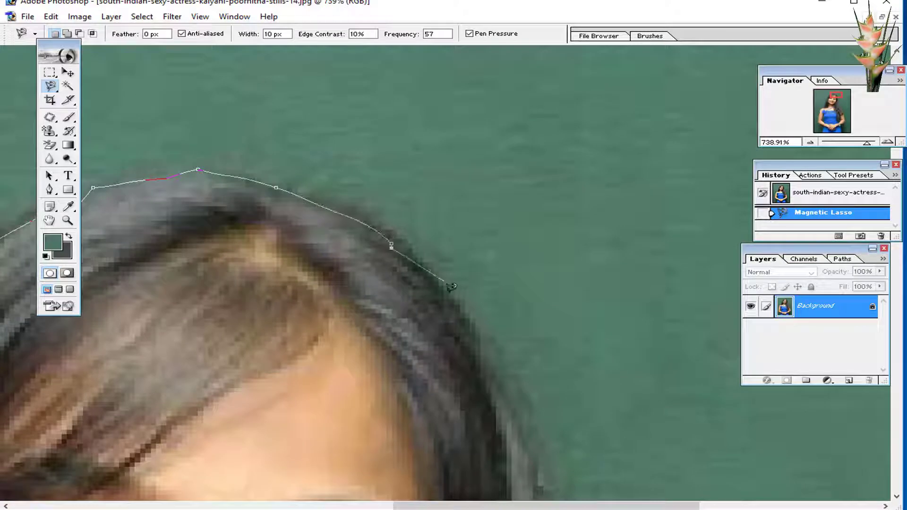
pyautogui.click(496, 411)
pyautogui.moveTo(504, 431); pyautogui.dragTo(417, 186)
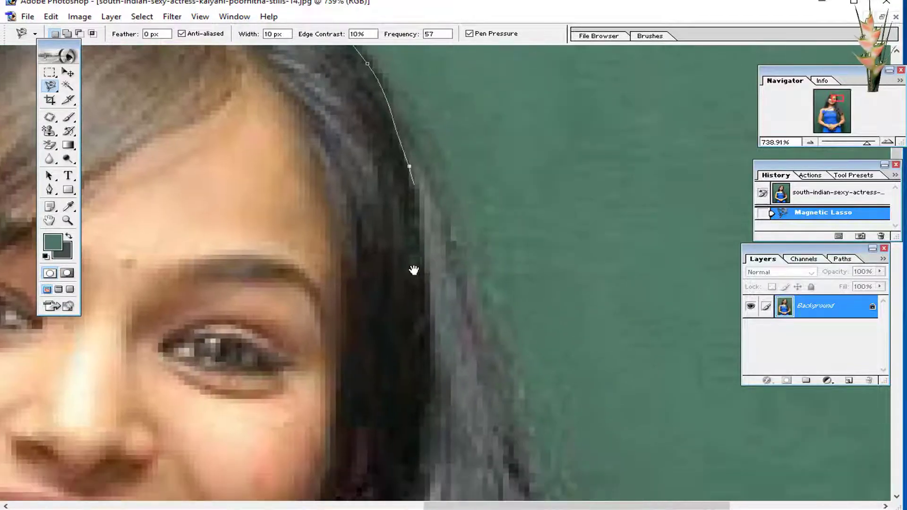
pyautogui.click(474, 325)
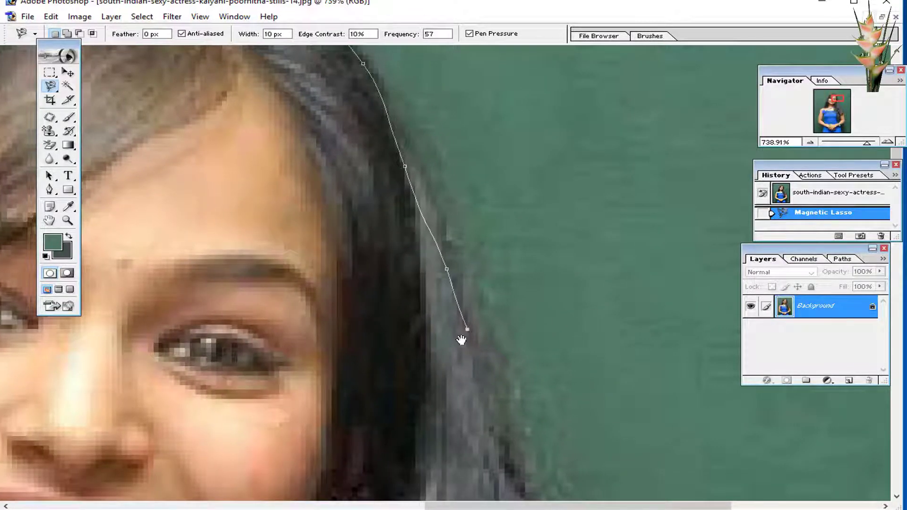
pyautogui.moveTo(462, 340); pyautogui.dragTo(434, 252)
pyautogui.moveTo(488, 349); pyautogui.dragTo(429, 187)
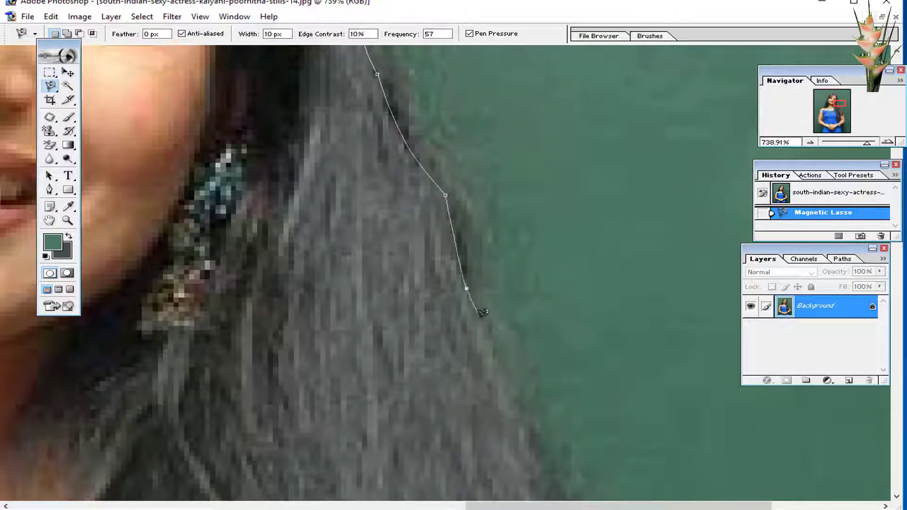
pyautogui.moveTo(522, 405); pyautogui.dragTo(443, 126)
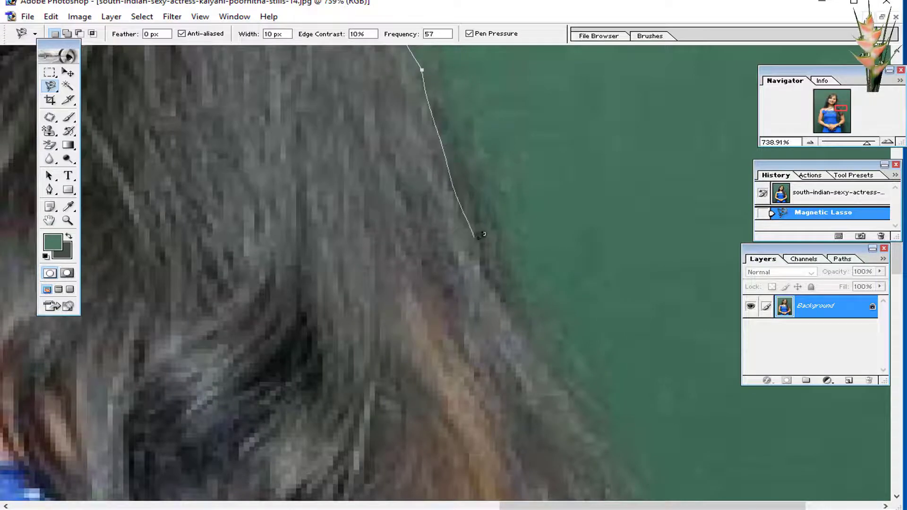
pyautogui.moveTo(491, 271); pyautogui.dragTo(339, 90)
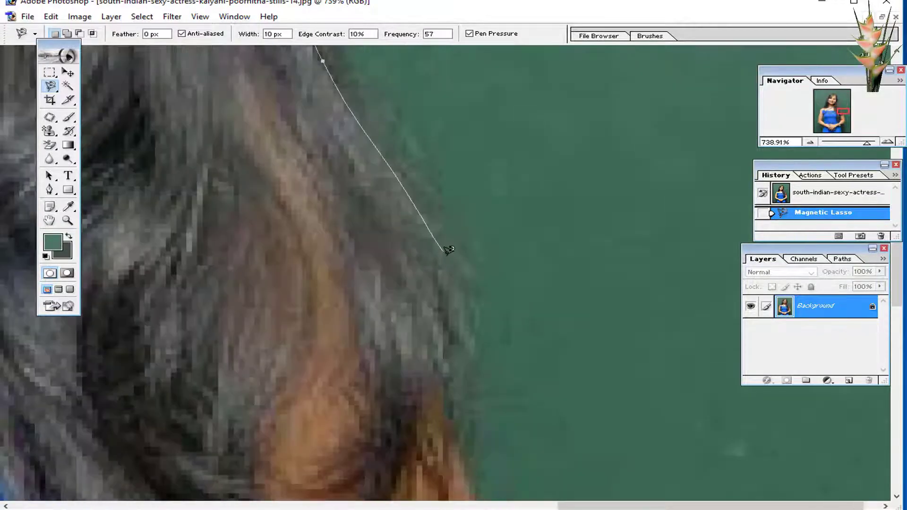
# Continue the Magnetic Lasso outline from the hair's lower end down the right arm, around the elbow and along the forearm's underside past the wristwatch.
pyautogui.moveTo(449, 249); pyautogui.dragTo(404, 80)
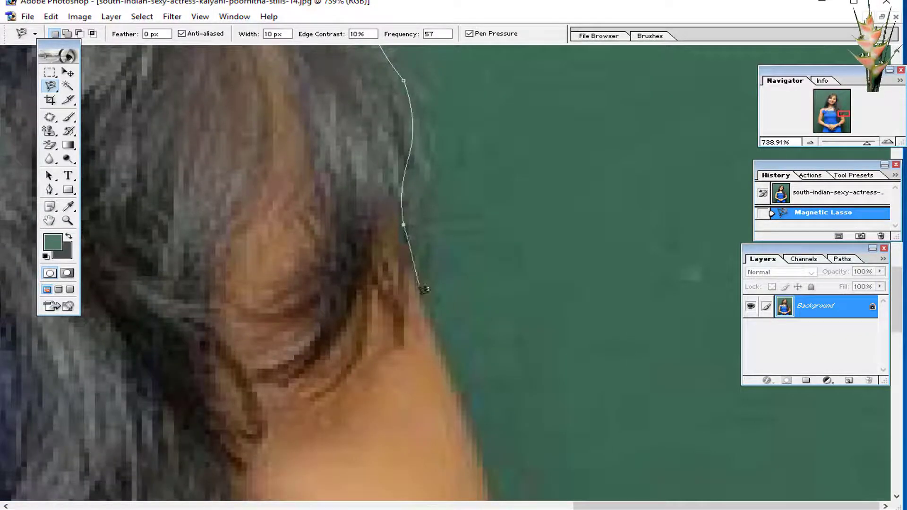
pyautogui.moveTo(443, 335); pyautogui.dragTo(423, 57)
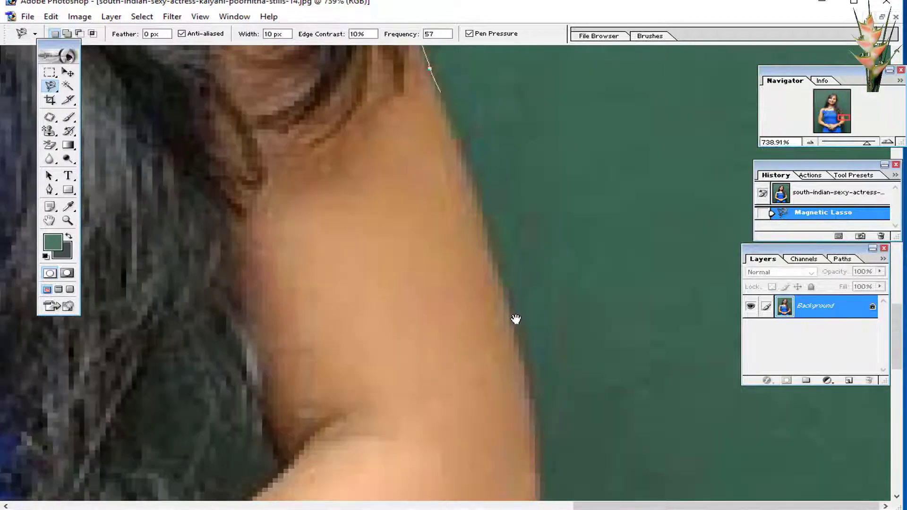
pyautogui.moveTo(520, 328); pyautogui.dragTo(529, 157)
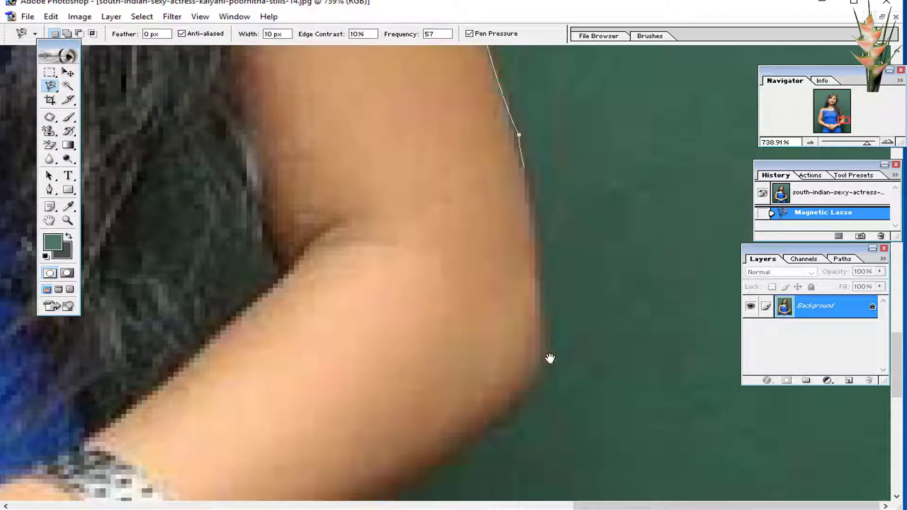
pyautogui.moveTo(505, 413); pyautogui.dragTo(627, 232)
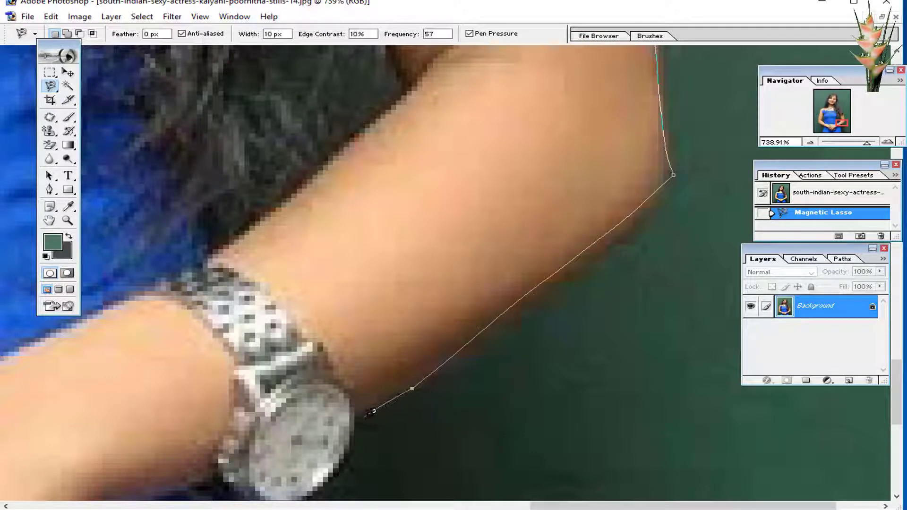
pyautogui.moveTo(348, 441); pyautogui.dragTo(654, 105)
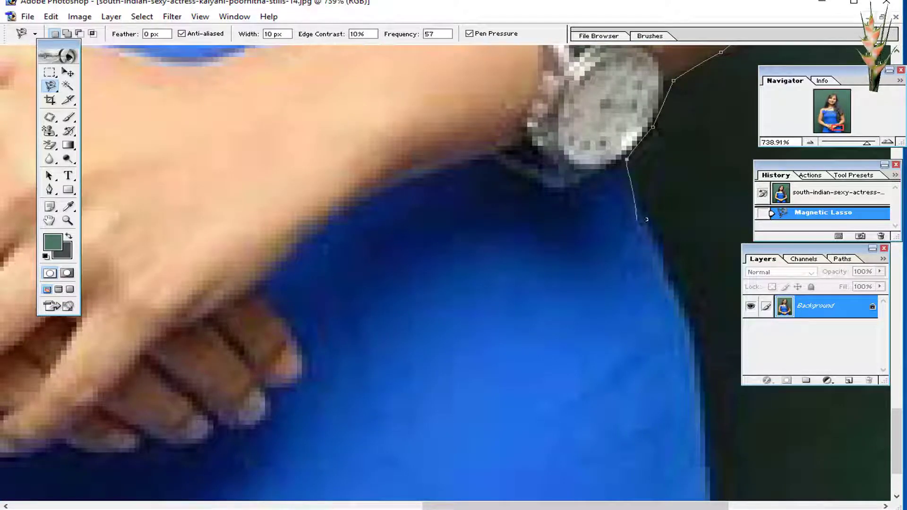
# Trace the blue skirt's right edge down to the photo's bottom and run the Magnetic Lasso outline back along that bottom edge.
pyautogui.moveTo(674, 263); pyautogui.dragTo(525, 192)
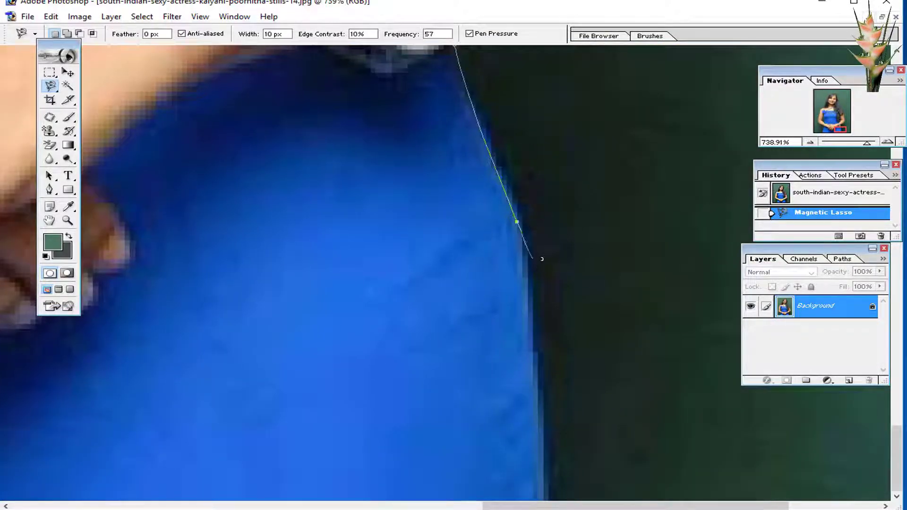
pyautogui.moveTo(513, 116); pyautogui.dragTo(495, 116)
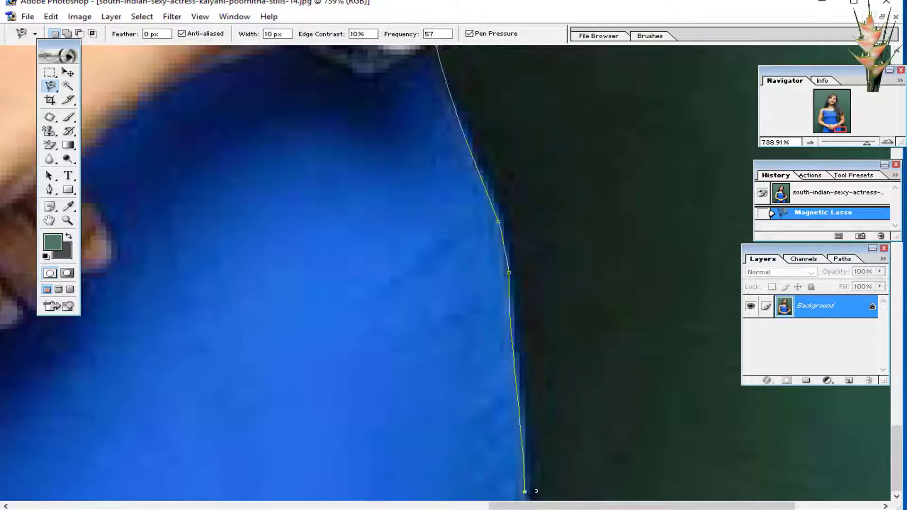
pyautogui.click(422, 500)
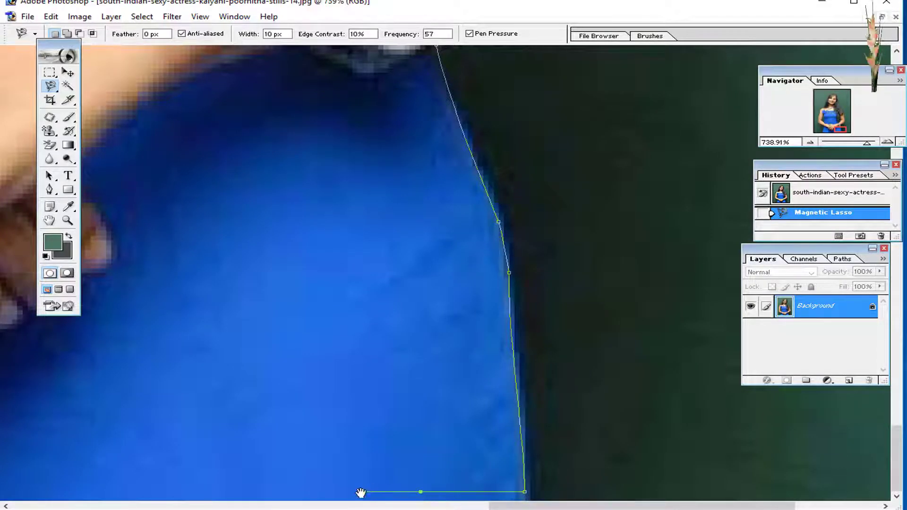
pyautogui.moveTo(361, 493); pyautogui.dragTo(825, 448)
pyautogui.moveTo(274, 497)
pyautogui.mouseDown()
pyautogui.moveTo(486, 494)
pyautogui.moveTo(364, 490)
pyautogui.mouseUp()
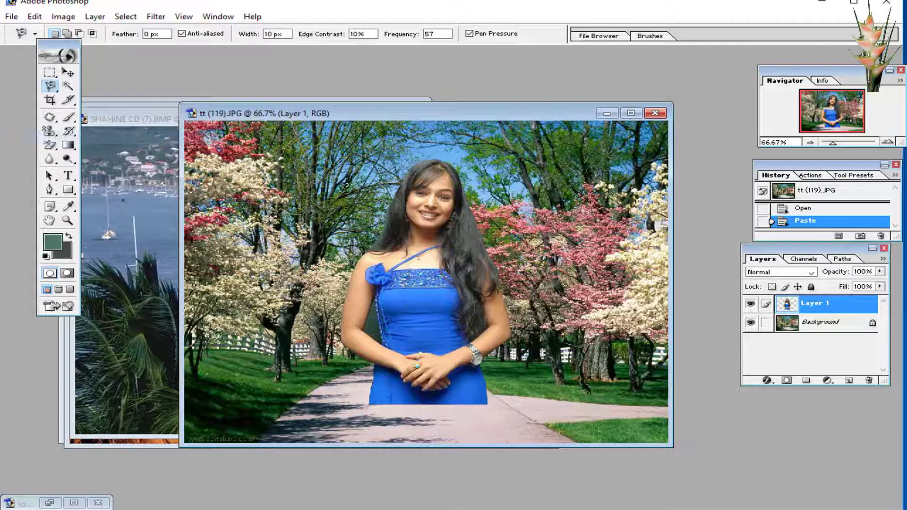
# Enlarge the pasted woman in tt (119).JPG with Free Transform to about 165% width and 164% height.
pyautogui.rightClick(455, 299)
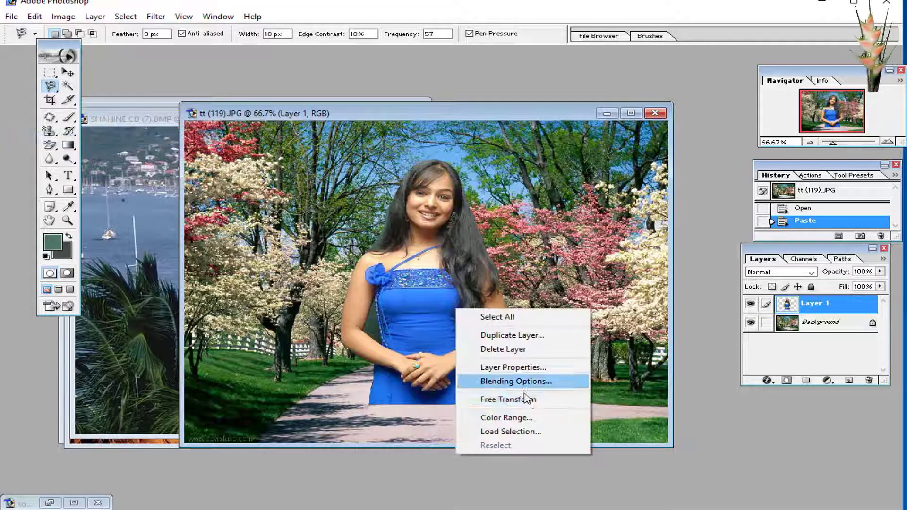
pyautogui.click(478, 399)
pyautogui.moveTo(514, 405); pyautogui.dragTo(562, 463)
pyautogui.moveTo(483, 369); pyautogui.dragTo(414, 338)
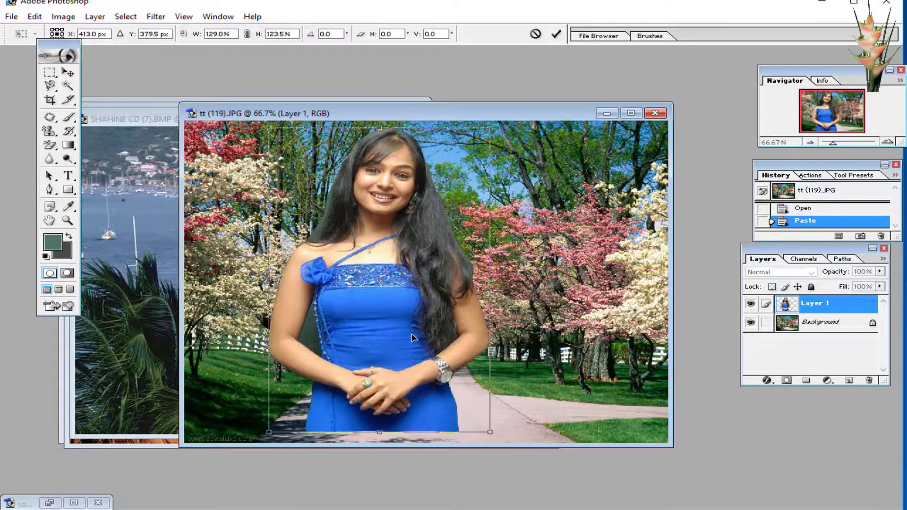
pyautogui.moveTo(499, 427); pyautogui.dragTo(553, 509)
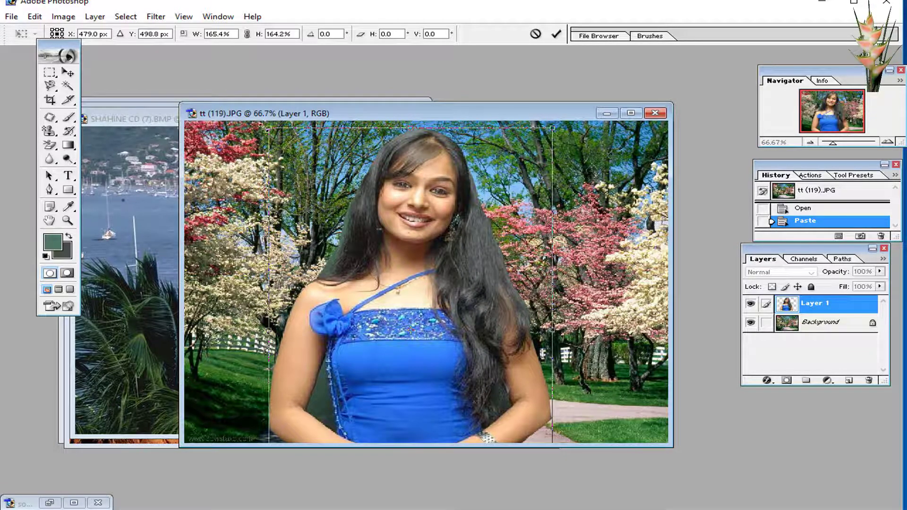
# Shrink the woman to about 79.3% width and 75.4% height, place her in the image's lower-right corner and apply the transformation.
pyautogui.moveTo(270, 130); pyautogui.dragTo(347, 246)
pyautogui.moveTo(451, 397); pyautogui.dragTo(420, 308)
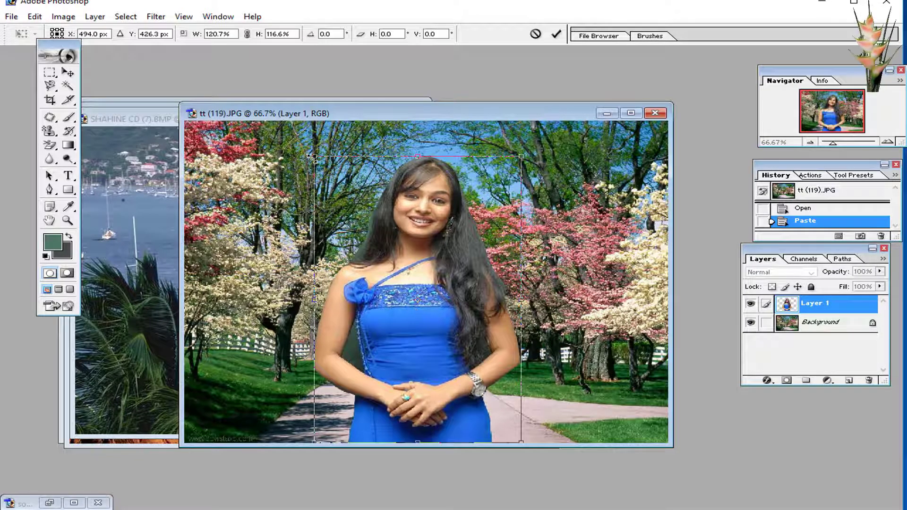
pyautogui.moveTo(311, 157); pyautogui.dragTo(384, 257)
pyautogui.moveTo(489, 358); pyautogui.dragTo(449, 361)
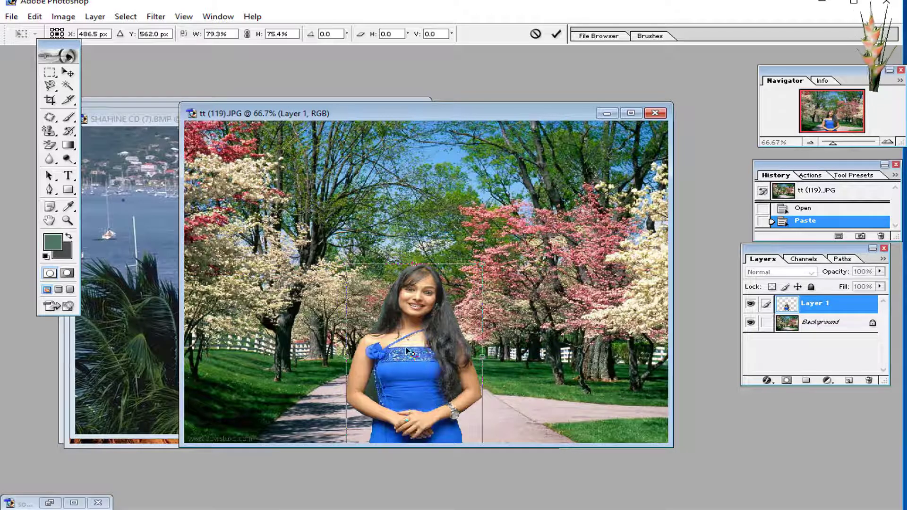
pyautogui.moveTo(416, 369); pyautogui.dragTo(618, 368)
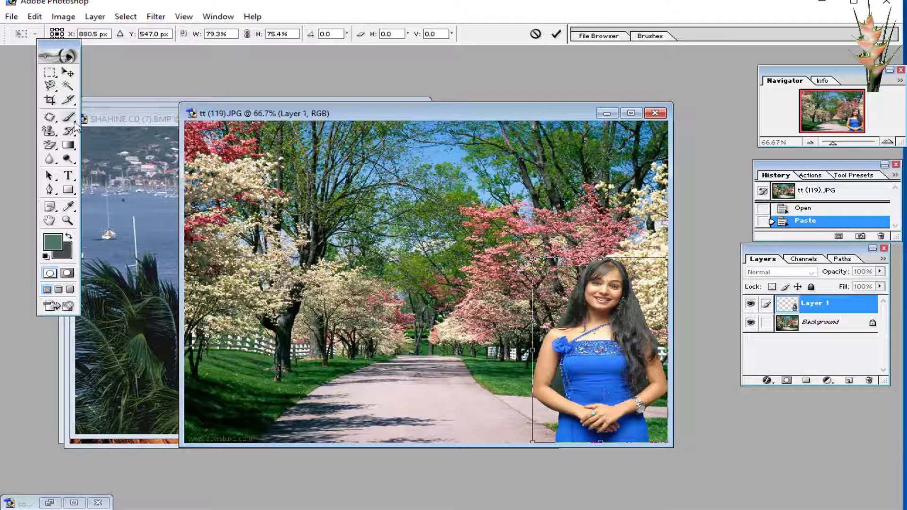
pyautogui.click(50, 99)
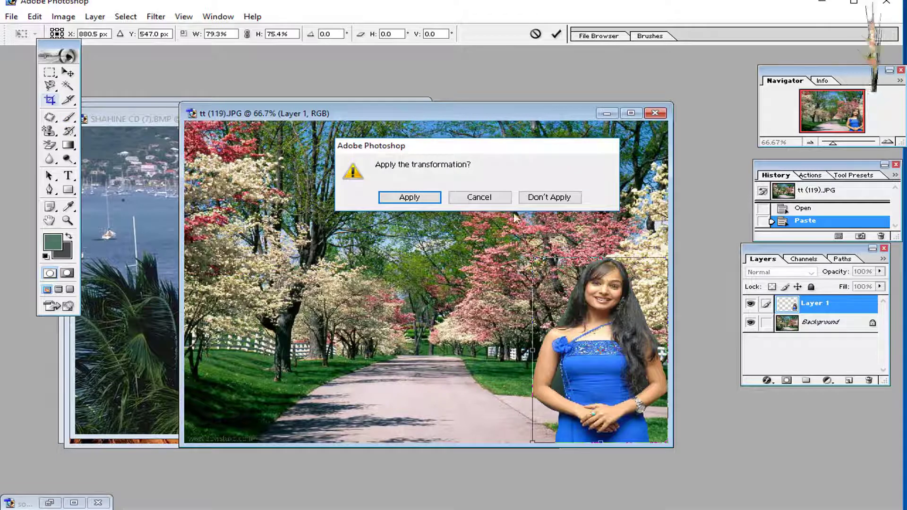
pyautogui.click(437, 198)
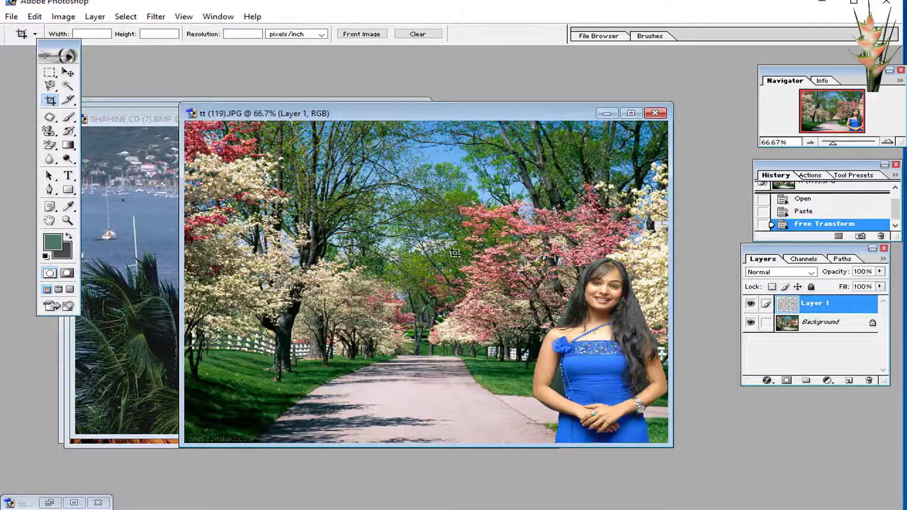
# Narrow the woman to about 96.9% width with another Free Transform, and crop the image to a portrait area around her.
pyautogui.rightClick(572, 283)
pyautogui.click(661, 402)
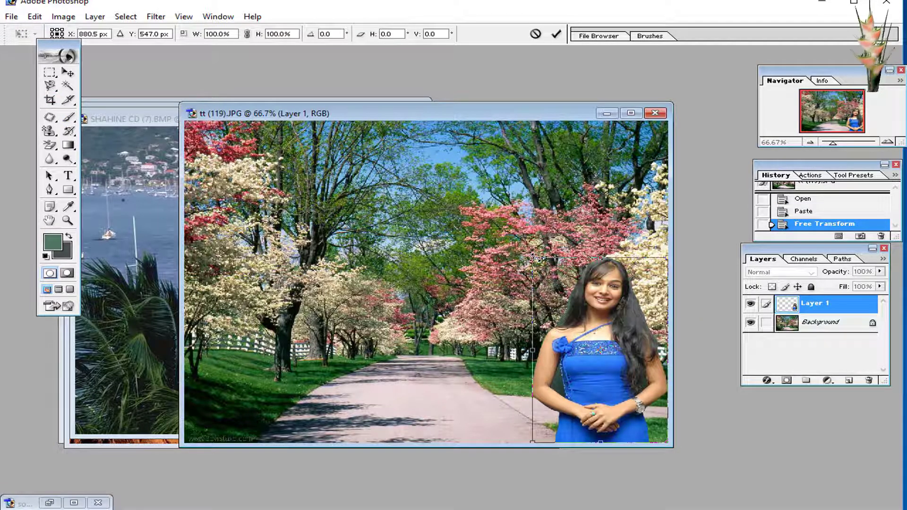
pyautogui.moveTo(535, 257); pyautogui.dragTo(539, 257)
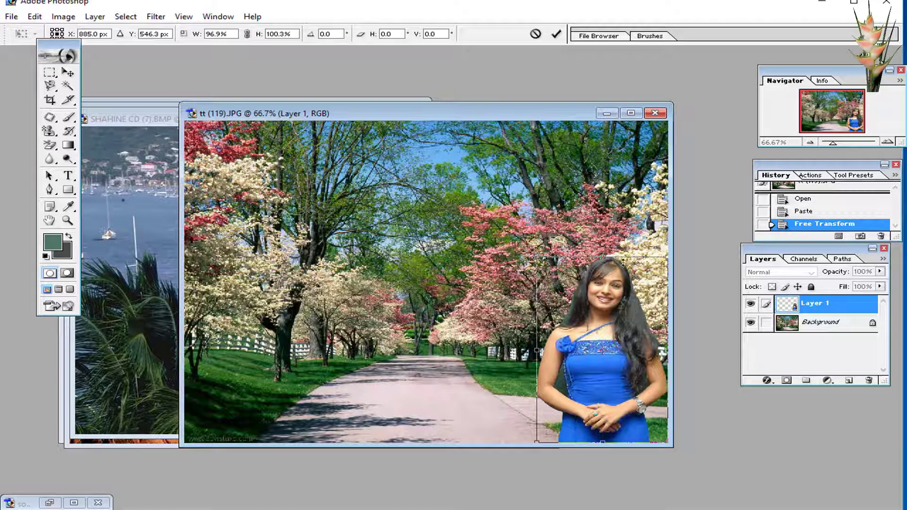
pyautogui.press('Return')
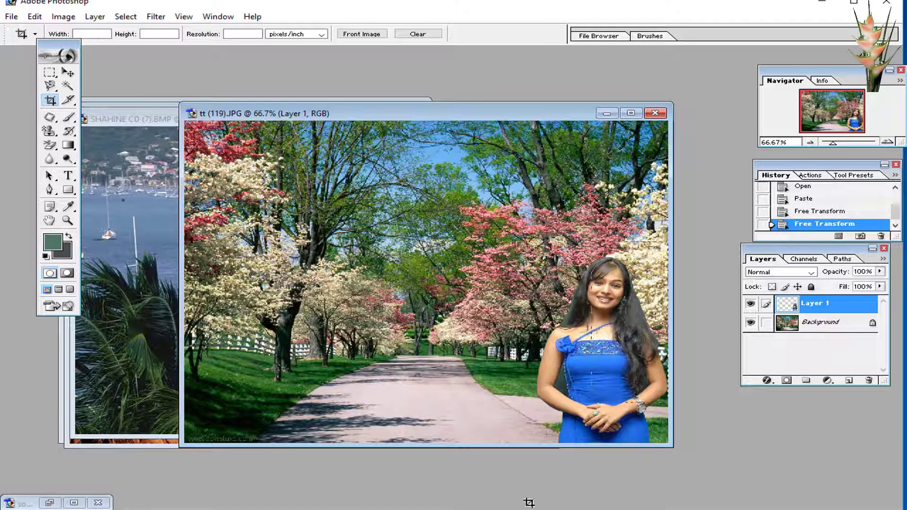
pyautogui.moveTo(432, 443); pyautogui.dragTo(478, 443)
pyautogui.doubleClick(540, 429)
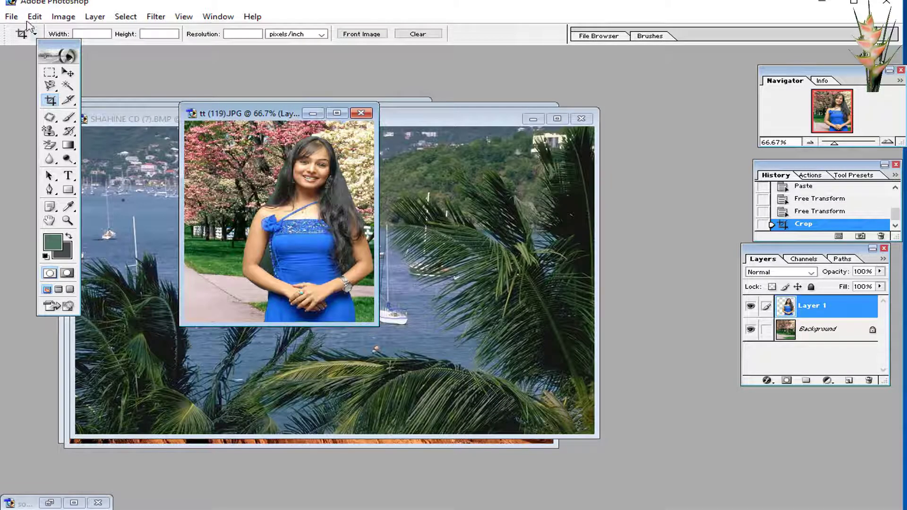
# Save the cropped composite as the JPEG copy tt (119) copy.jpg in New folder (2) on the desktop.
pyautogui.click(11, 16)
pyautogui.click(14, 133)
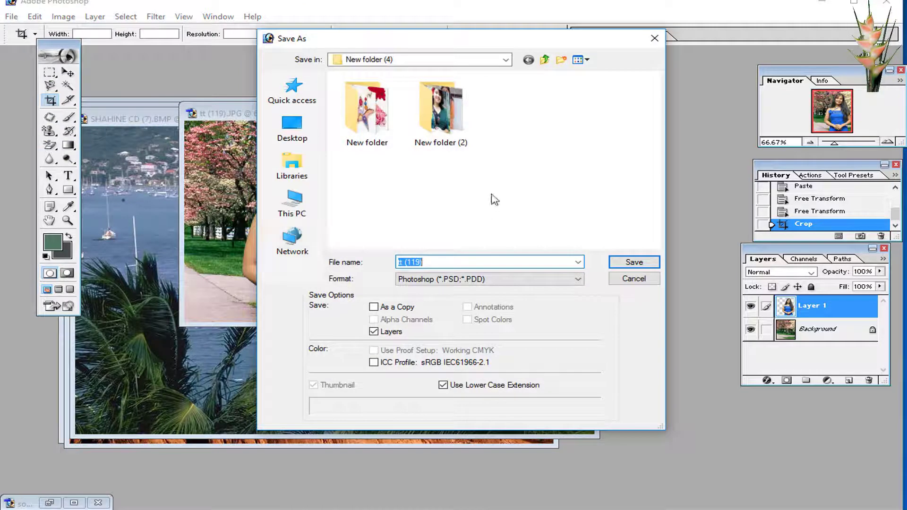
pyautogui.click(292, 128)
pyautogui.doubleClick(402, 228)
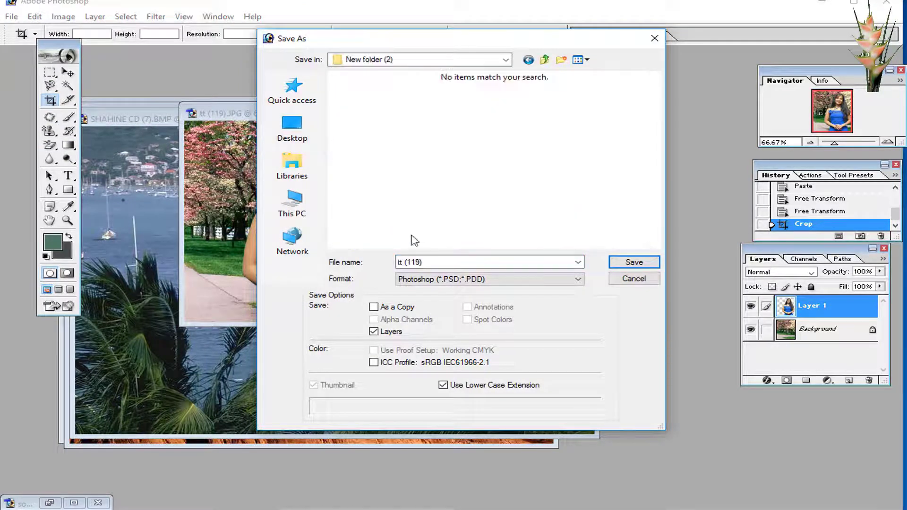
pyautogui.click(543, 279)
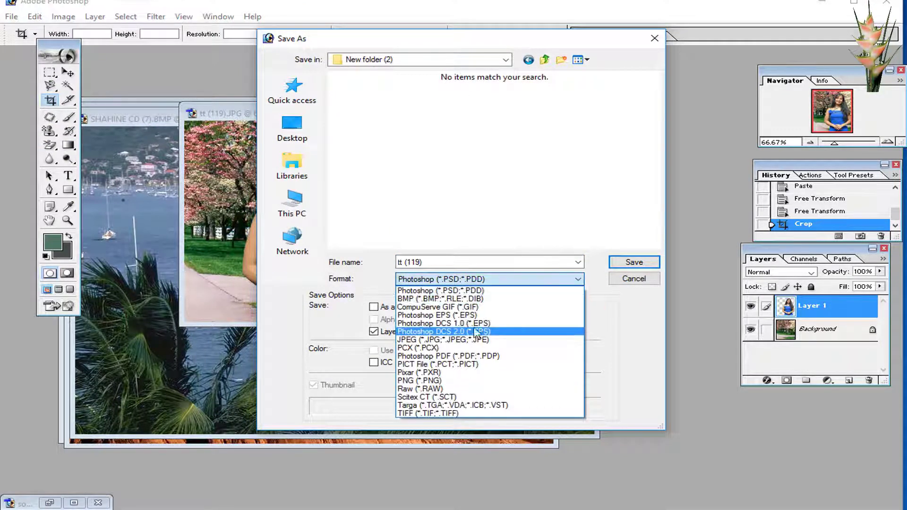
pyautogui.click(485, 335)
pyautogui.click(480, 279)
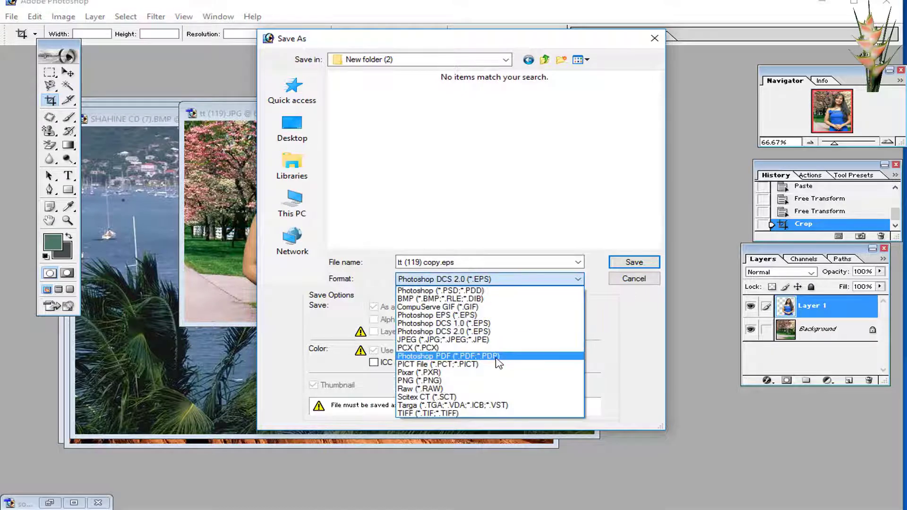
pyautogui.click(497, 340)
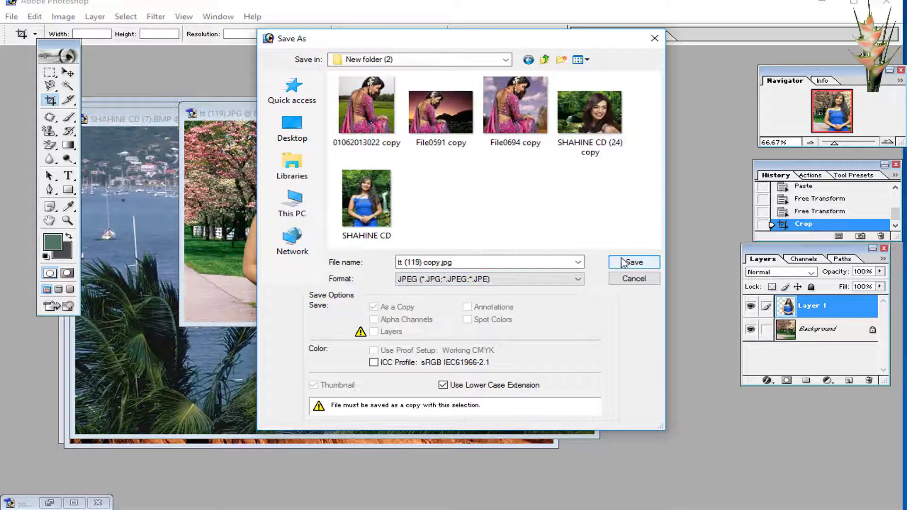
pyautogui.click(631, 262)
pyautogui.click(555, 120)
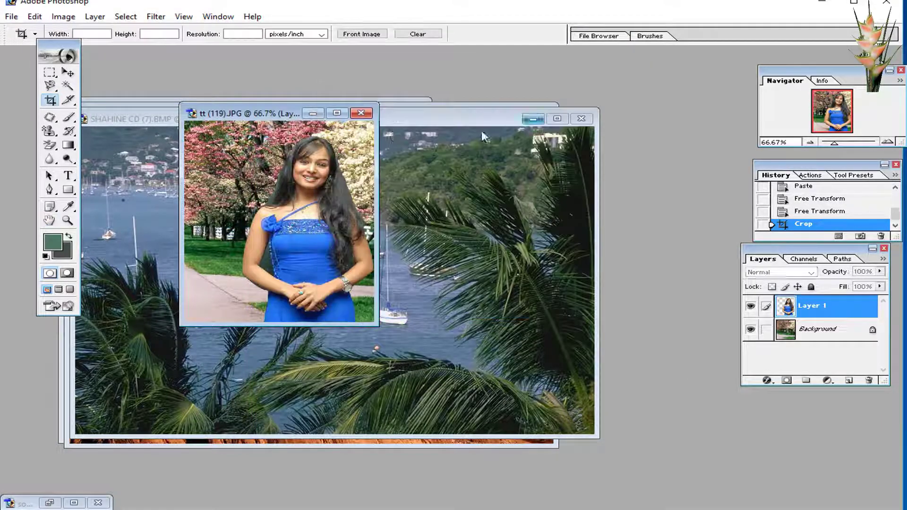
# Close tt (119).JPG without saving changes, along with SHAHINE CD (7).BMP and the background image behind it.
pyautogui.click(361, 112)
pyautogui.click(455, 198)
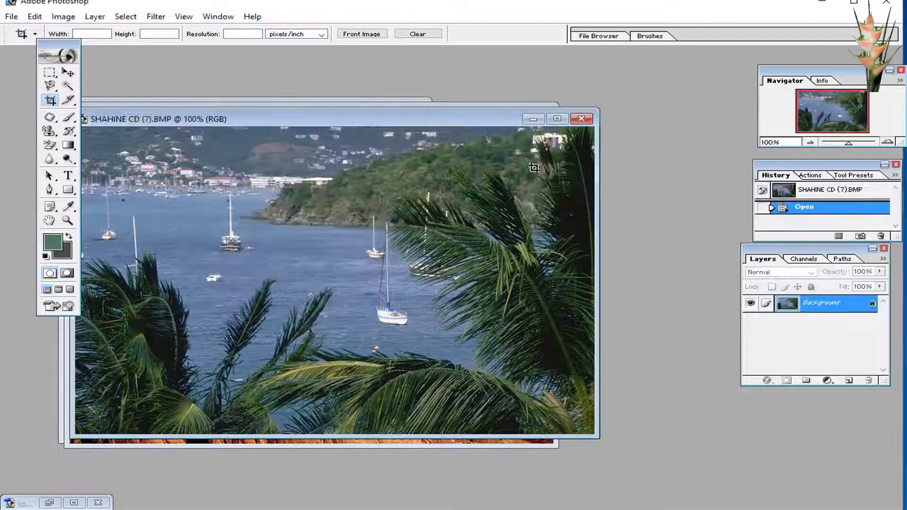
pyautogui.click(581, 120)
pyautogui.click(543, 120)
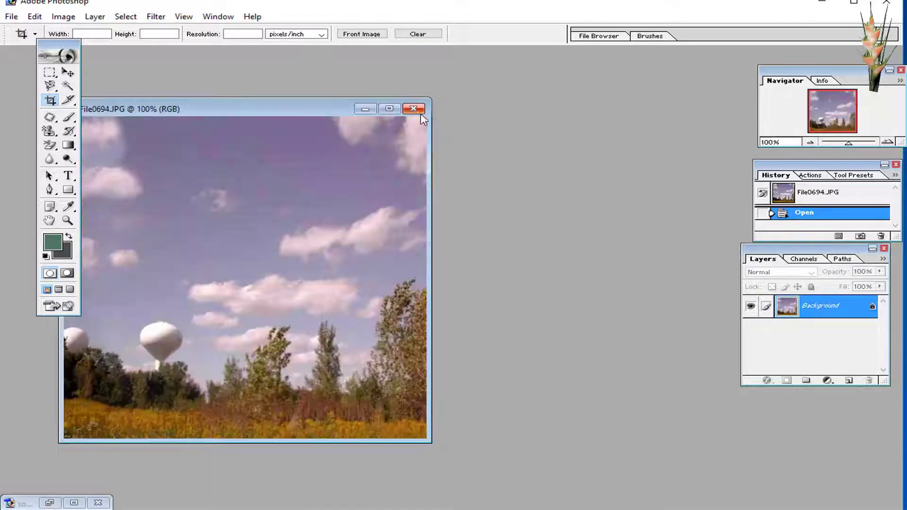
# Close the sky and water tower background image File0694.JPG.
pyautogui.click(413, 109)
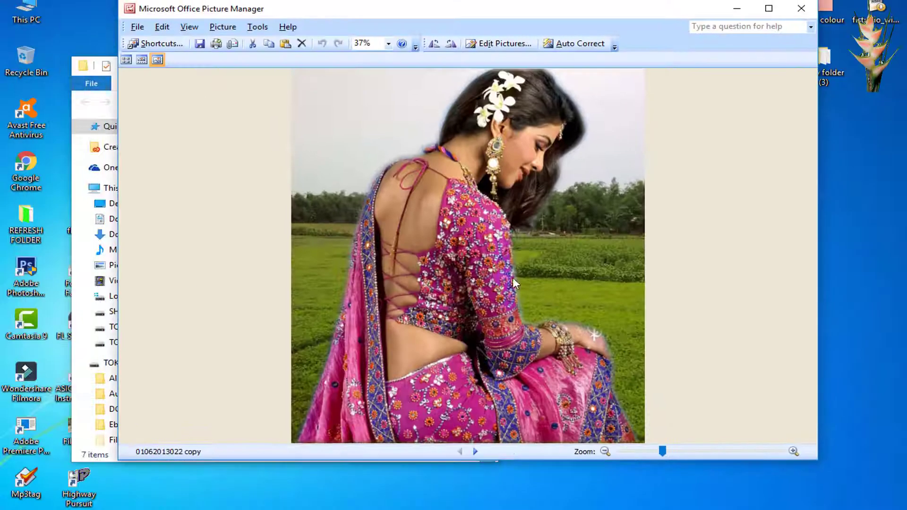
pyautogui.click(475, 451)
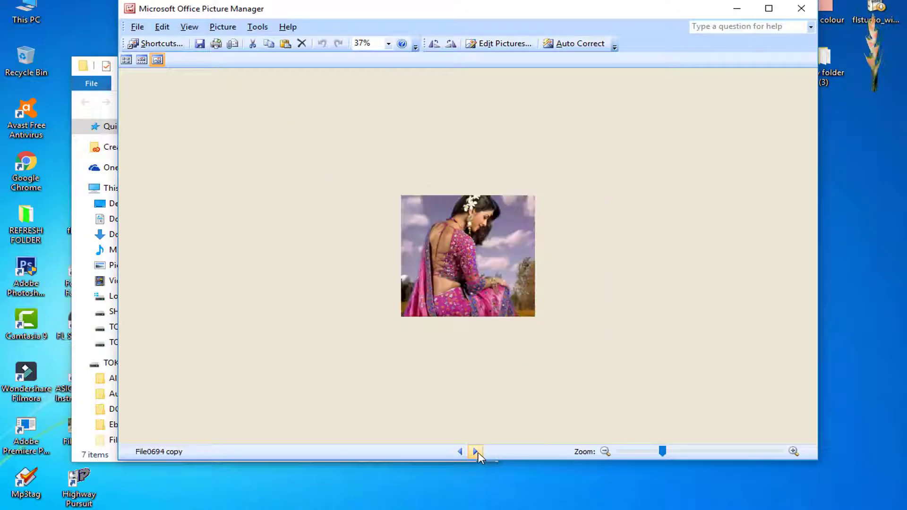
pyautogui.click(476, 451)
pyautogui.click(477, 452)
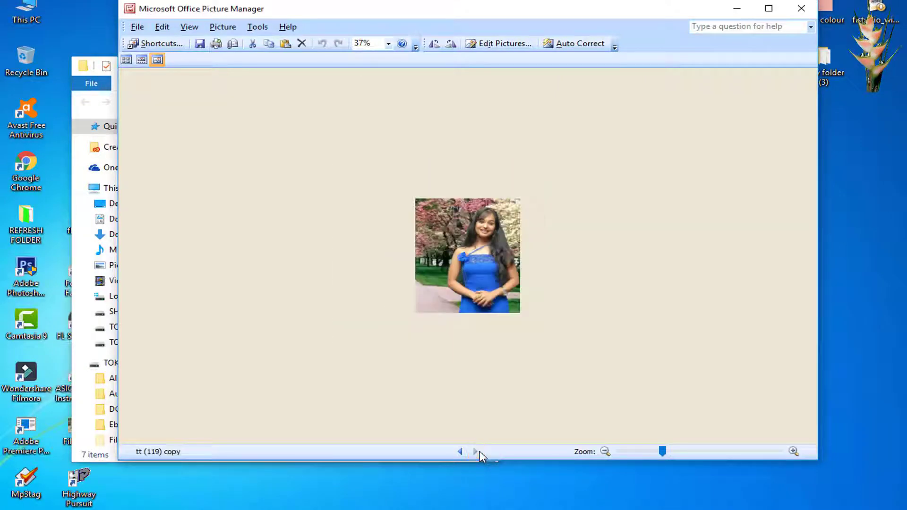
pyautogui.click(460, 452)
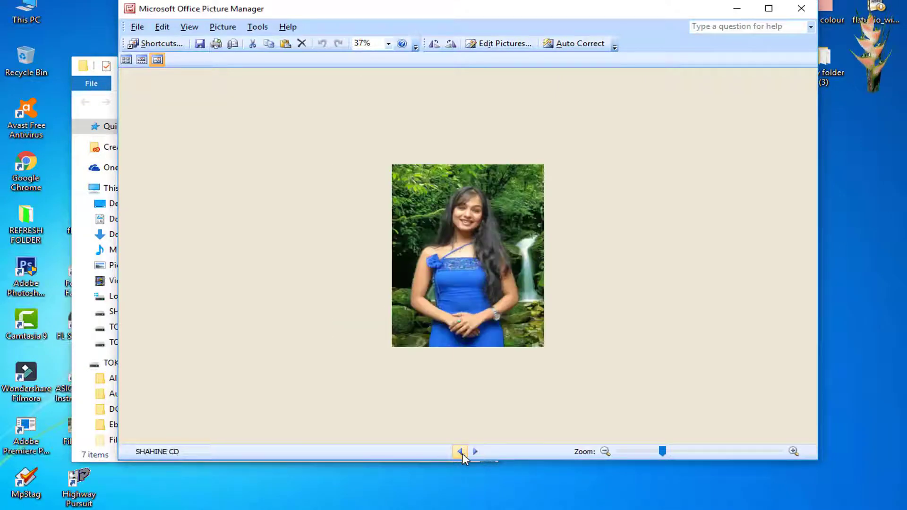
pyautogui.click(459, 451)
pyautogui.click(460, 452)
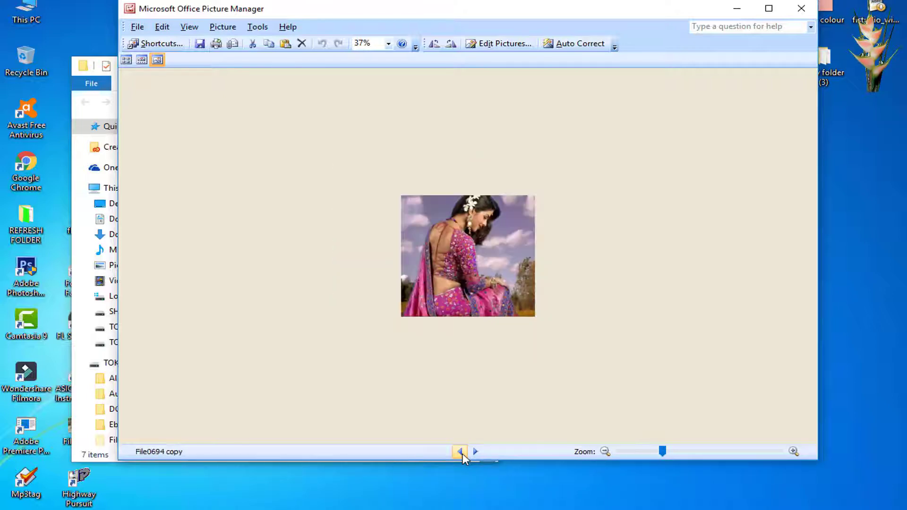
pyautogui.click(460, 451)
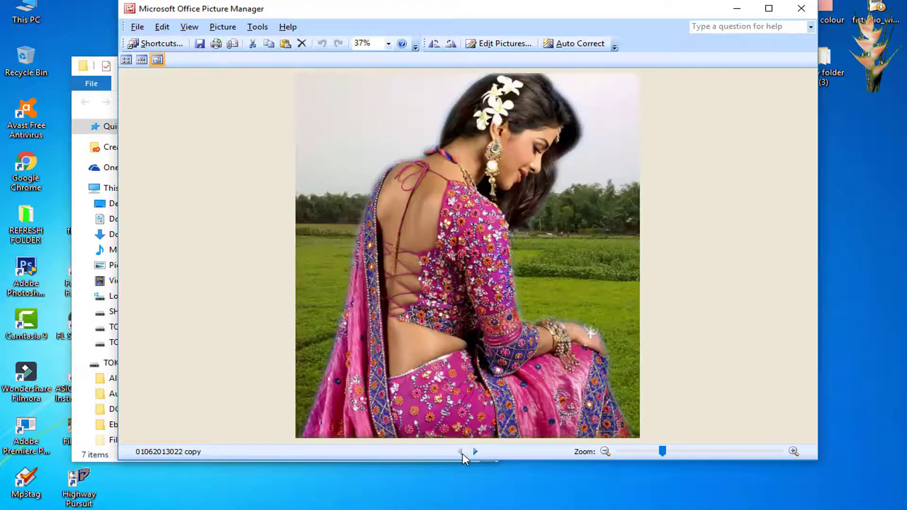